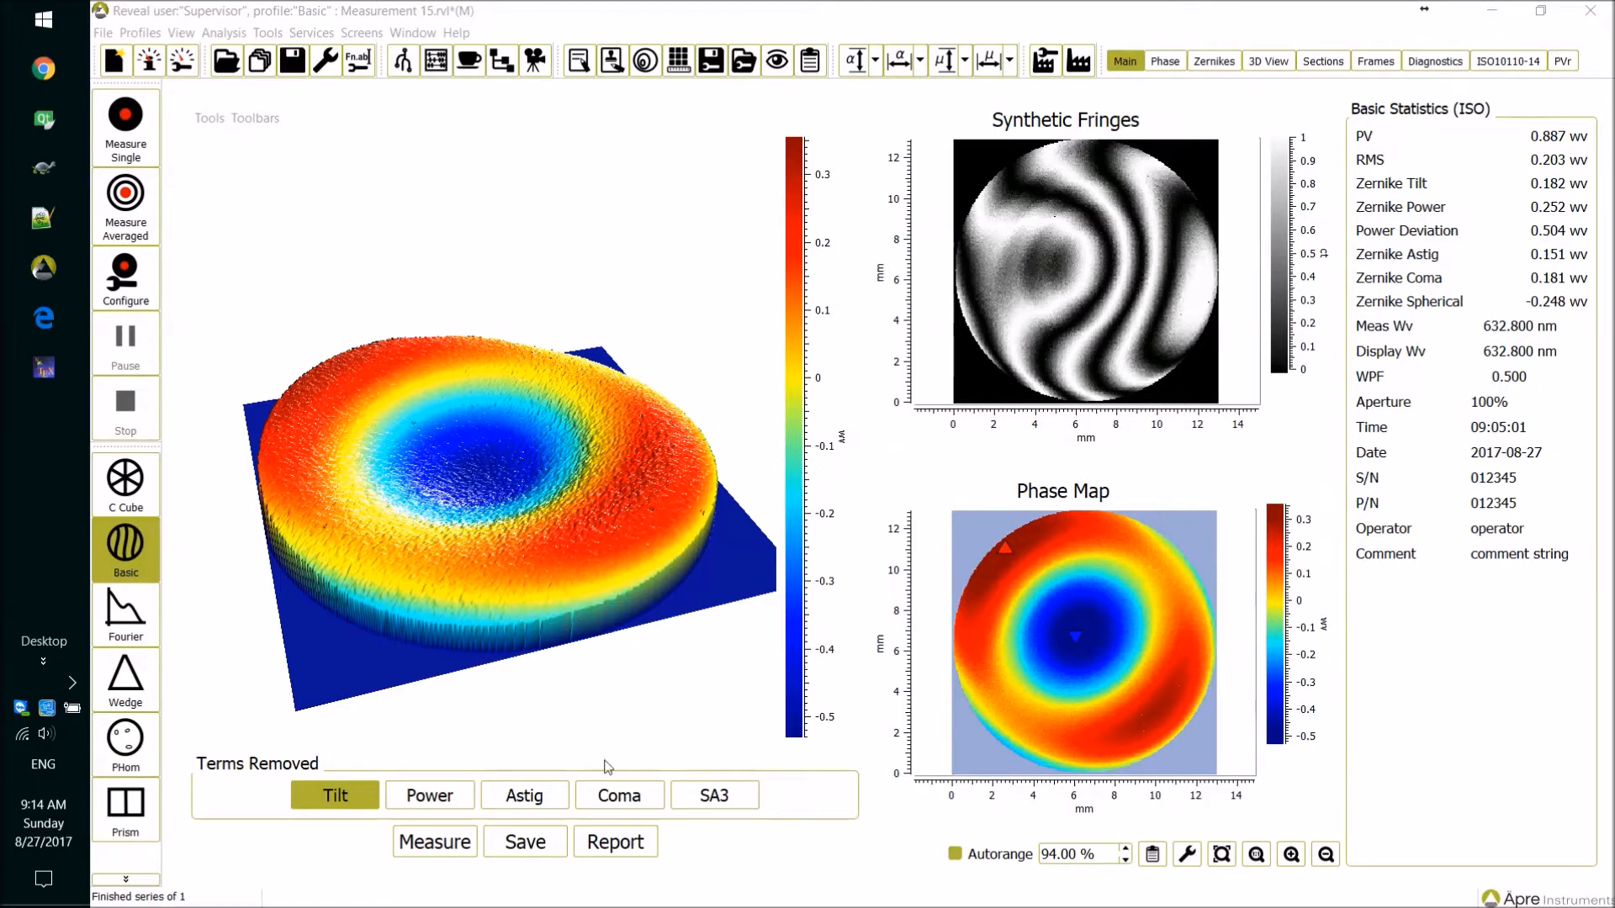
Open the report for the current measurement, look through it and close it.
{"action": "left_click", "coordinate": [612, 851]}
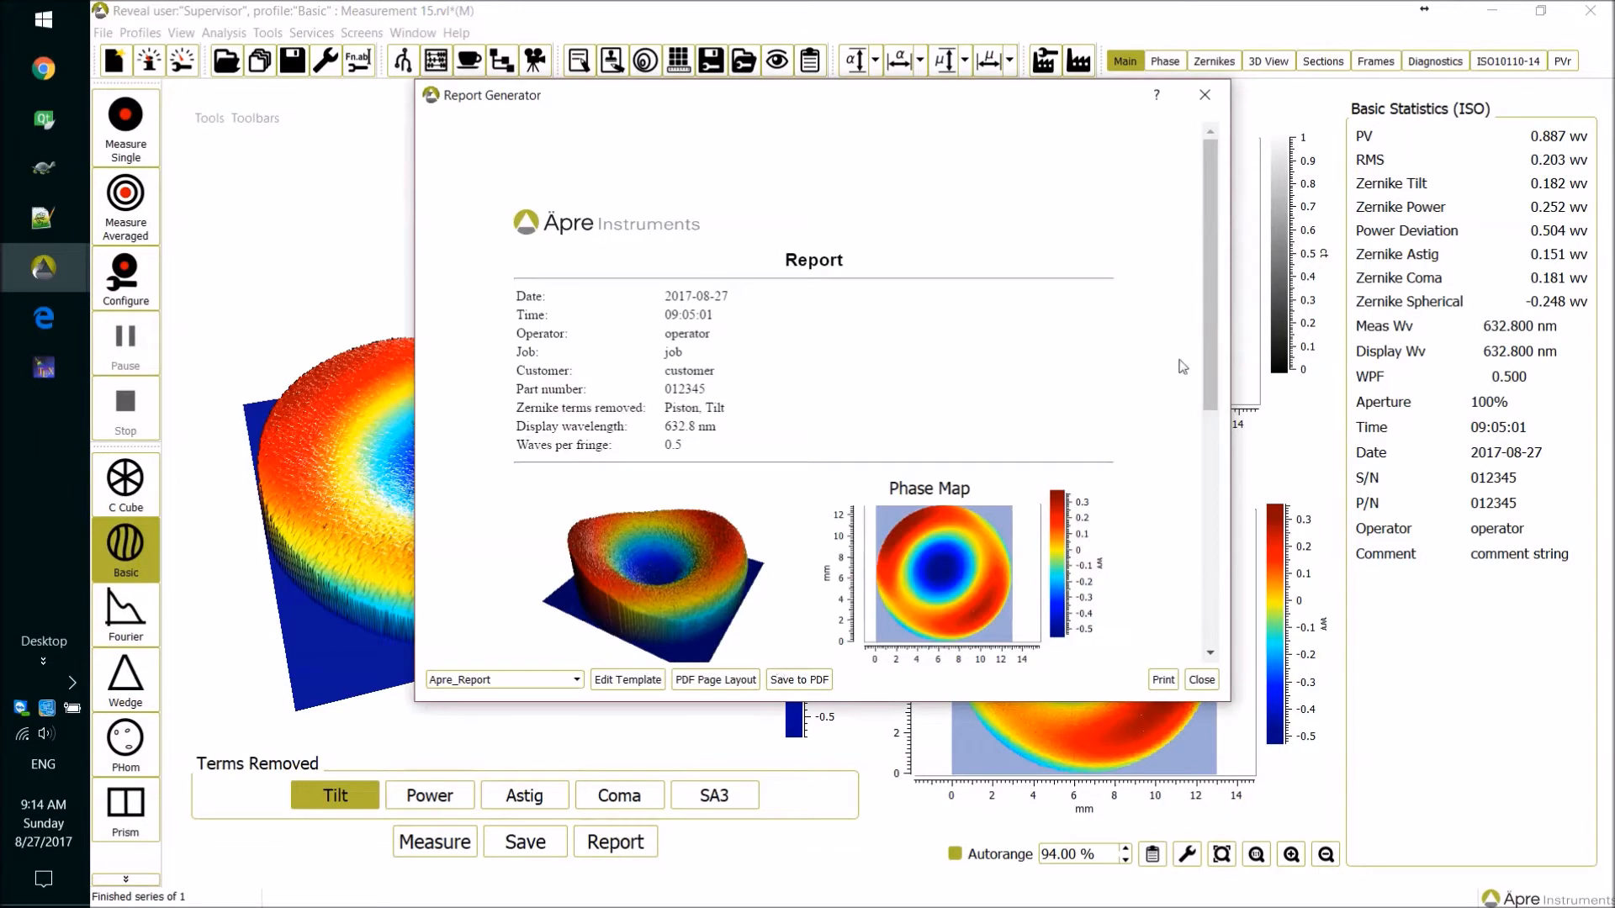
{"action": "left_click_drag", "start_coordinate": [1206, 311], "coordinate": [1195, 135]}
{"action": "left_click", "coordinate": [1204, 95]}
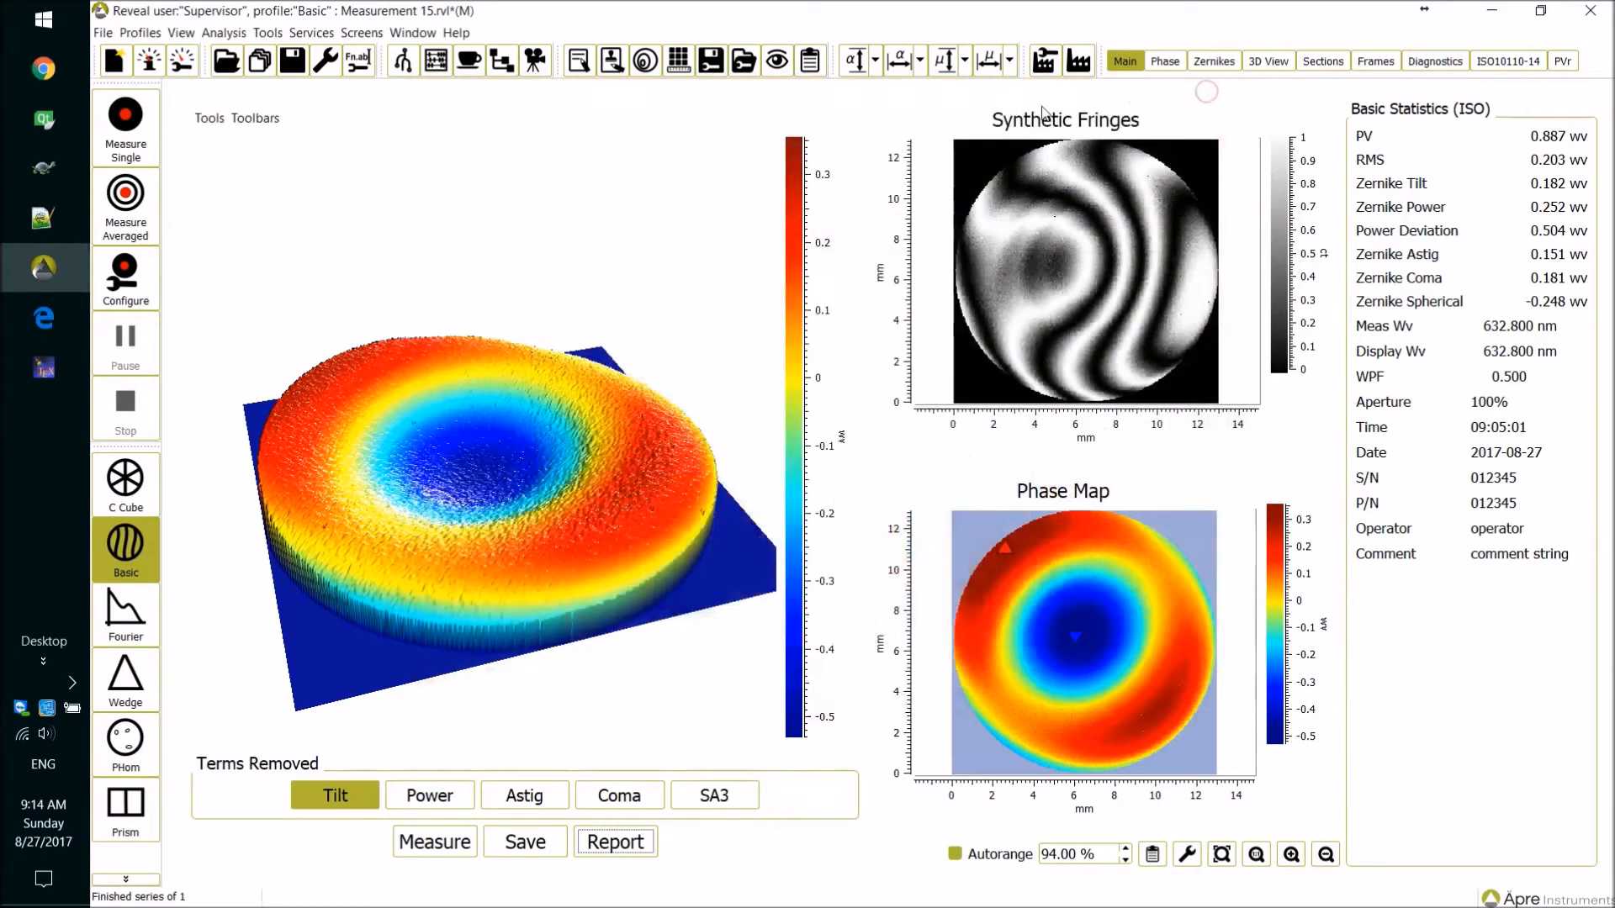
Reopen the measurement report, review it to the end and save it as Report.pdf on the Desktop.
{"action": "left_click", "coordinate": [580, 65]}
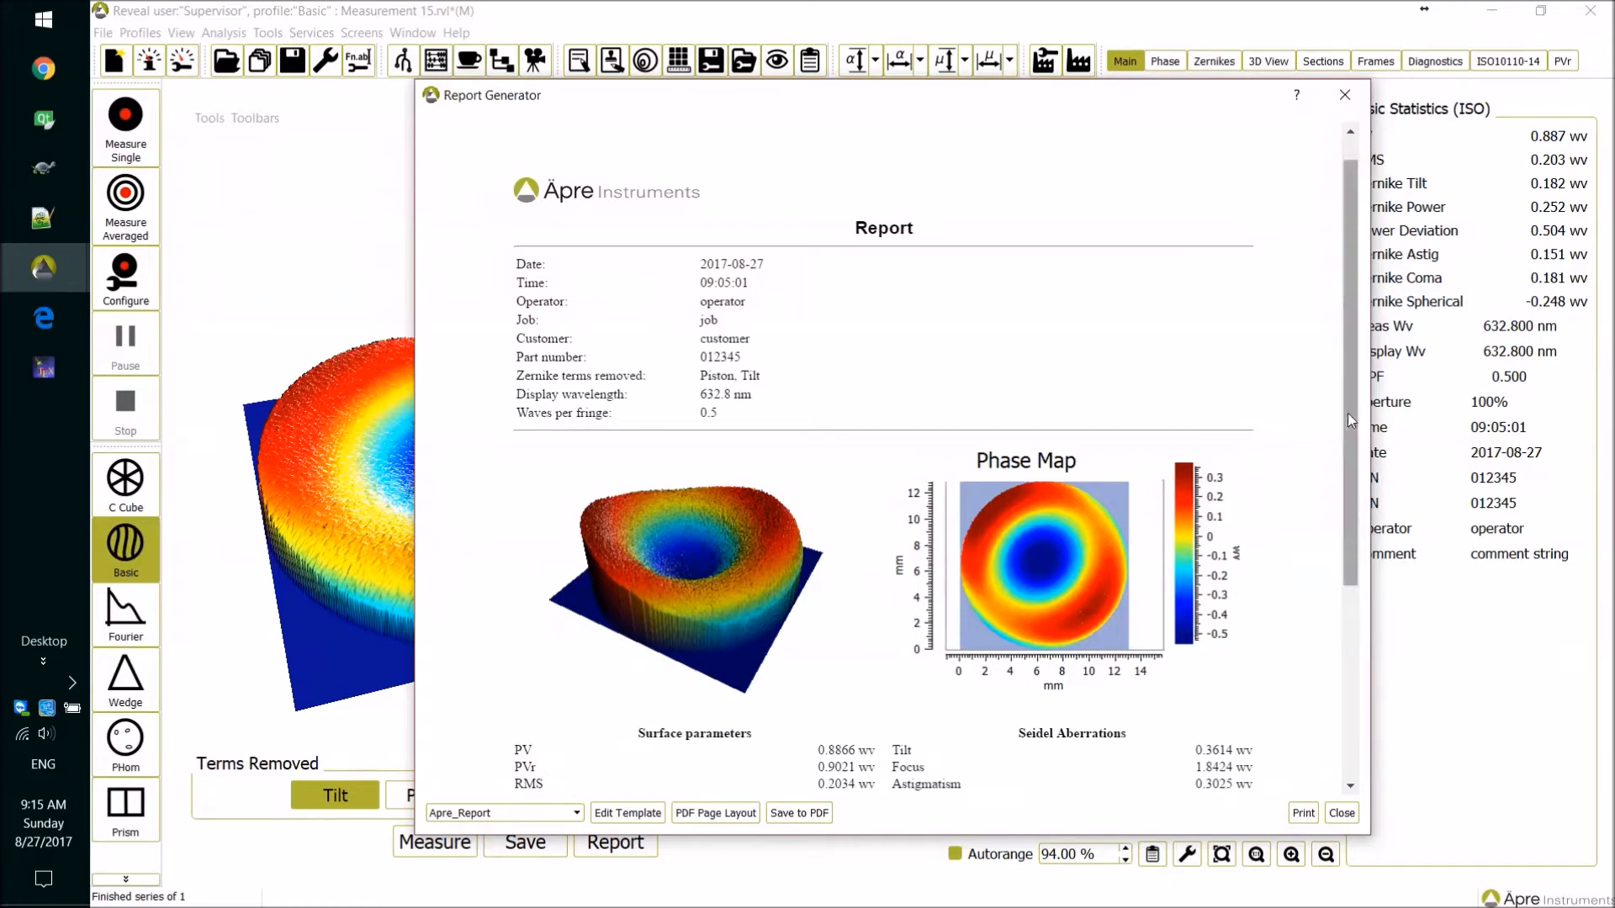
{"action": "left_click_drag", "start_coordinate": [1358, 416], "coordinate": [1386, 639]}
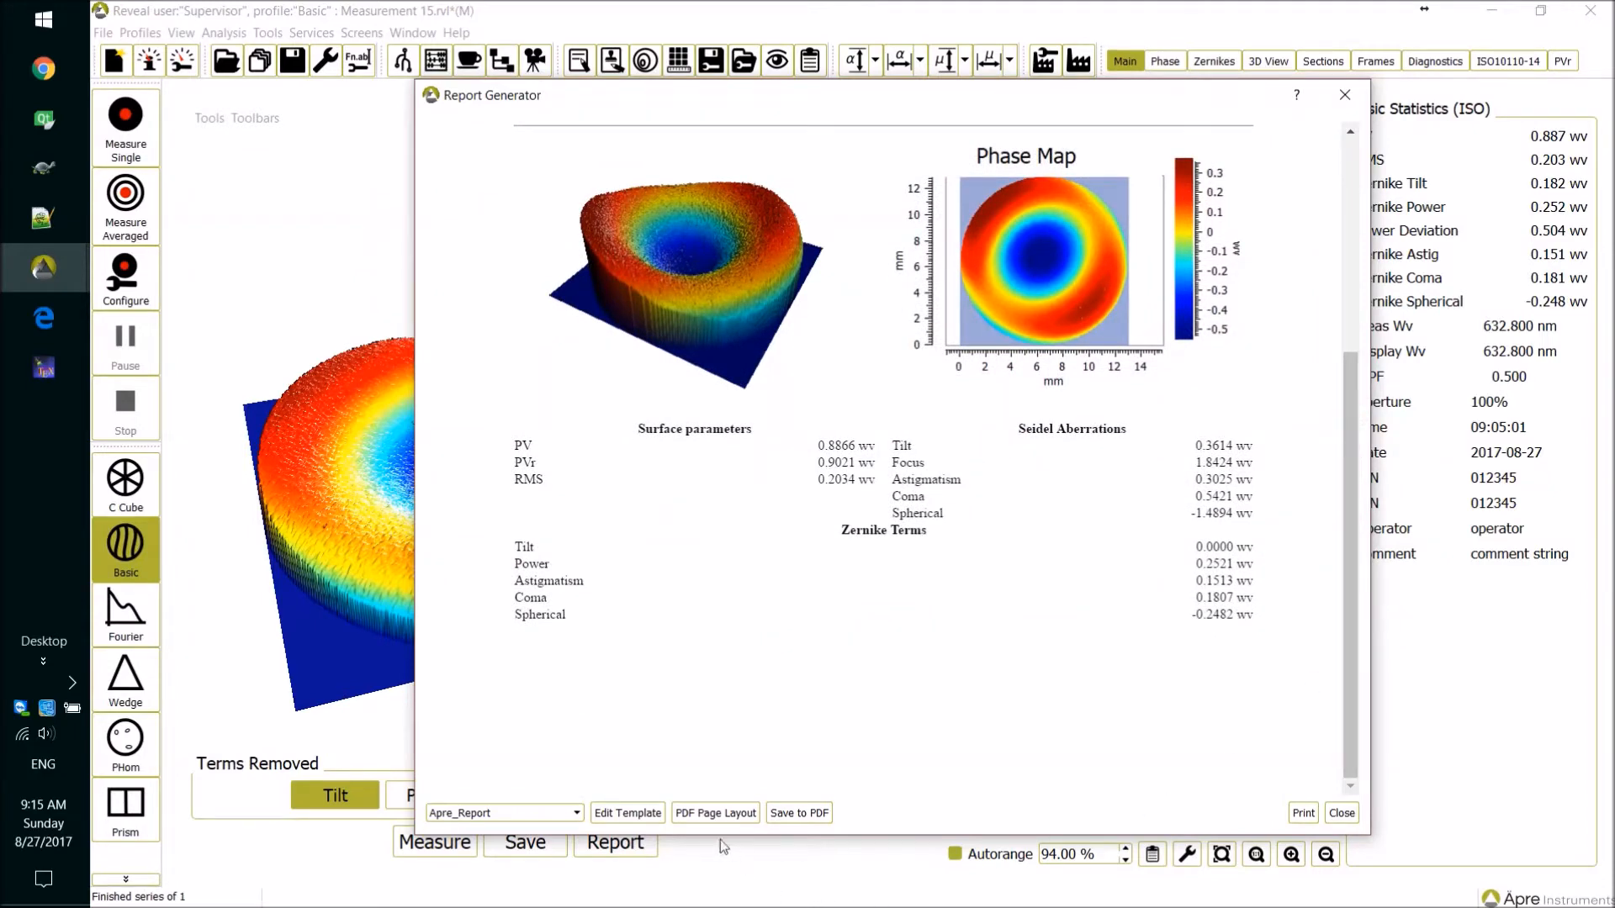
{"action": "left_click", "coordinate": [824, 821]}
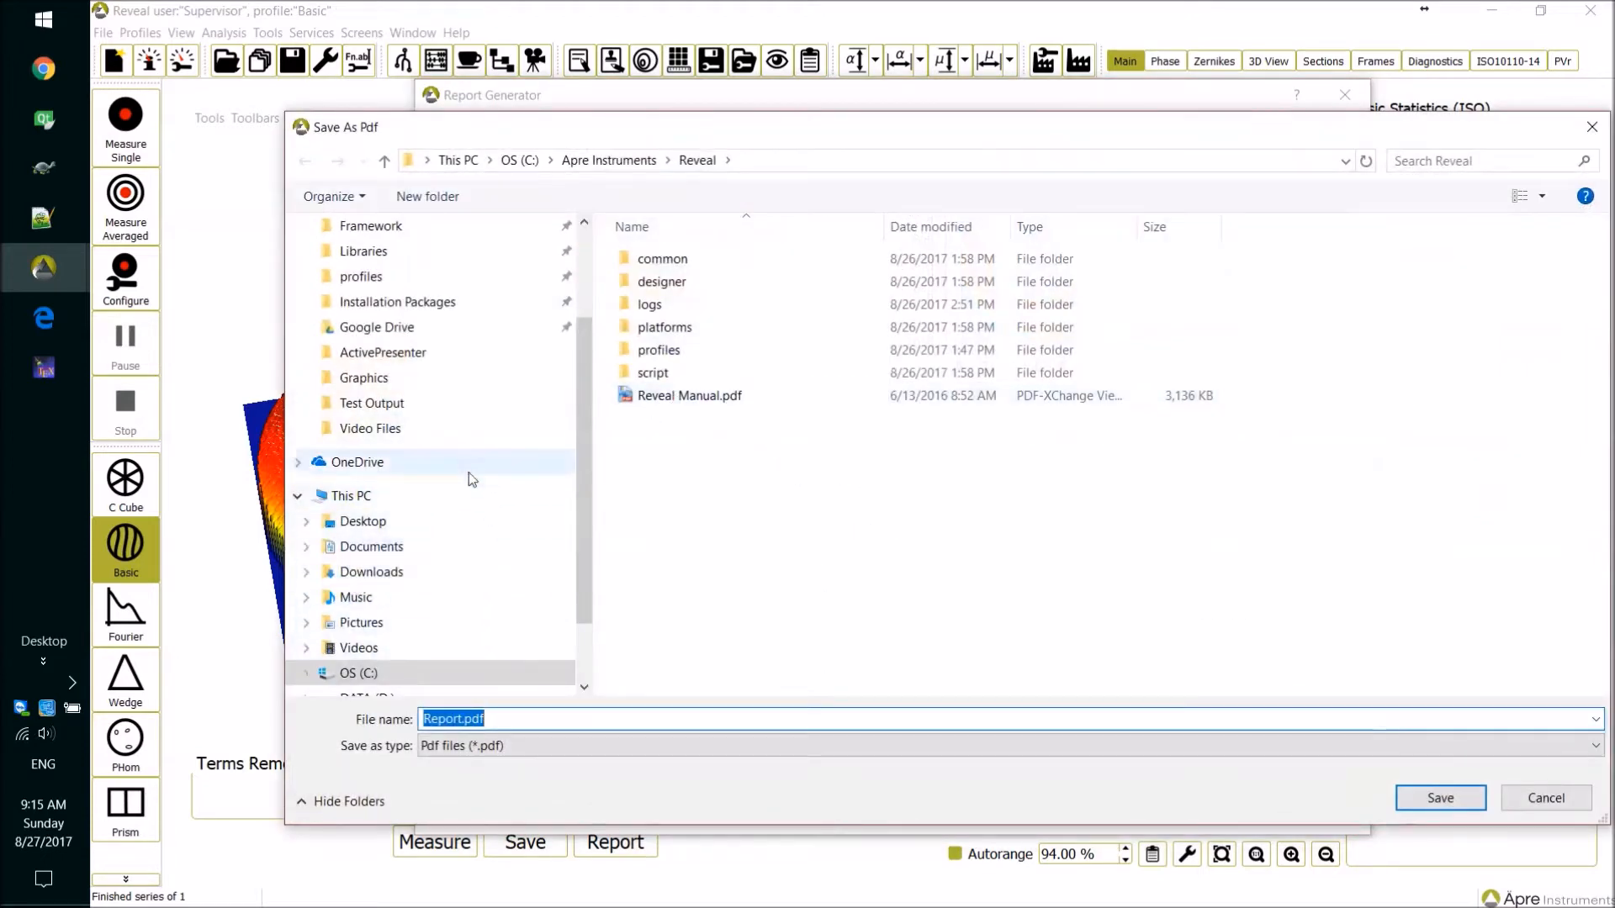
{"action": "left_click", "coordinate": [413, 521]}
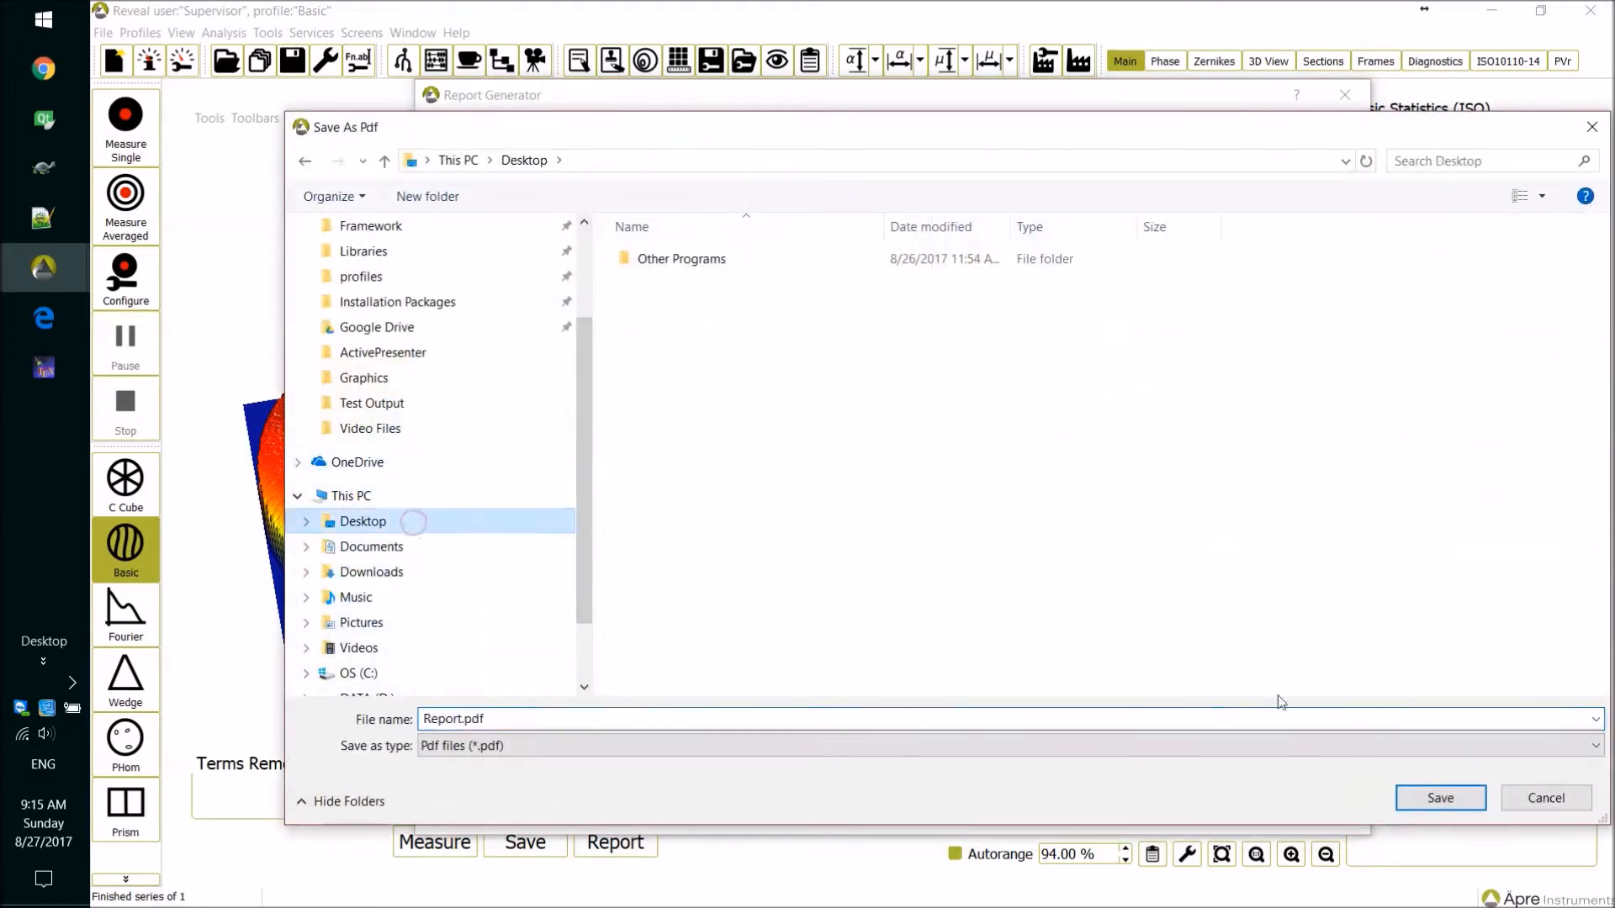
{"action": "left_click", "coordinate": [1420, 791]}
Check the report's print options without printing and look over the available report templates, keeping Apre_Report.
{"action": "left_click", "coordinate": [1303, 813]}
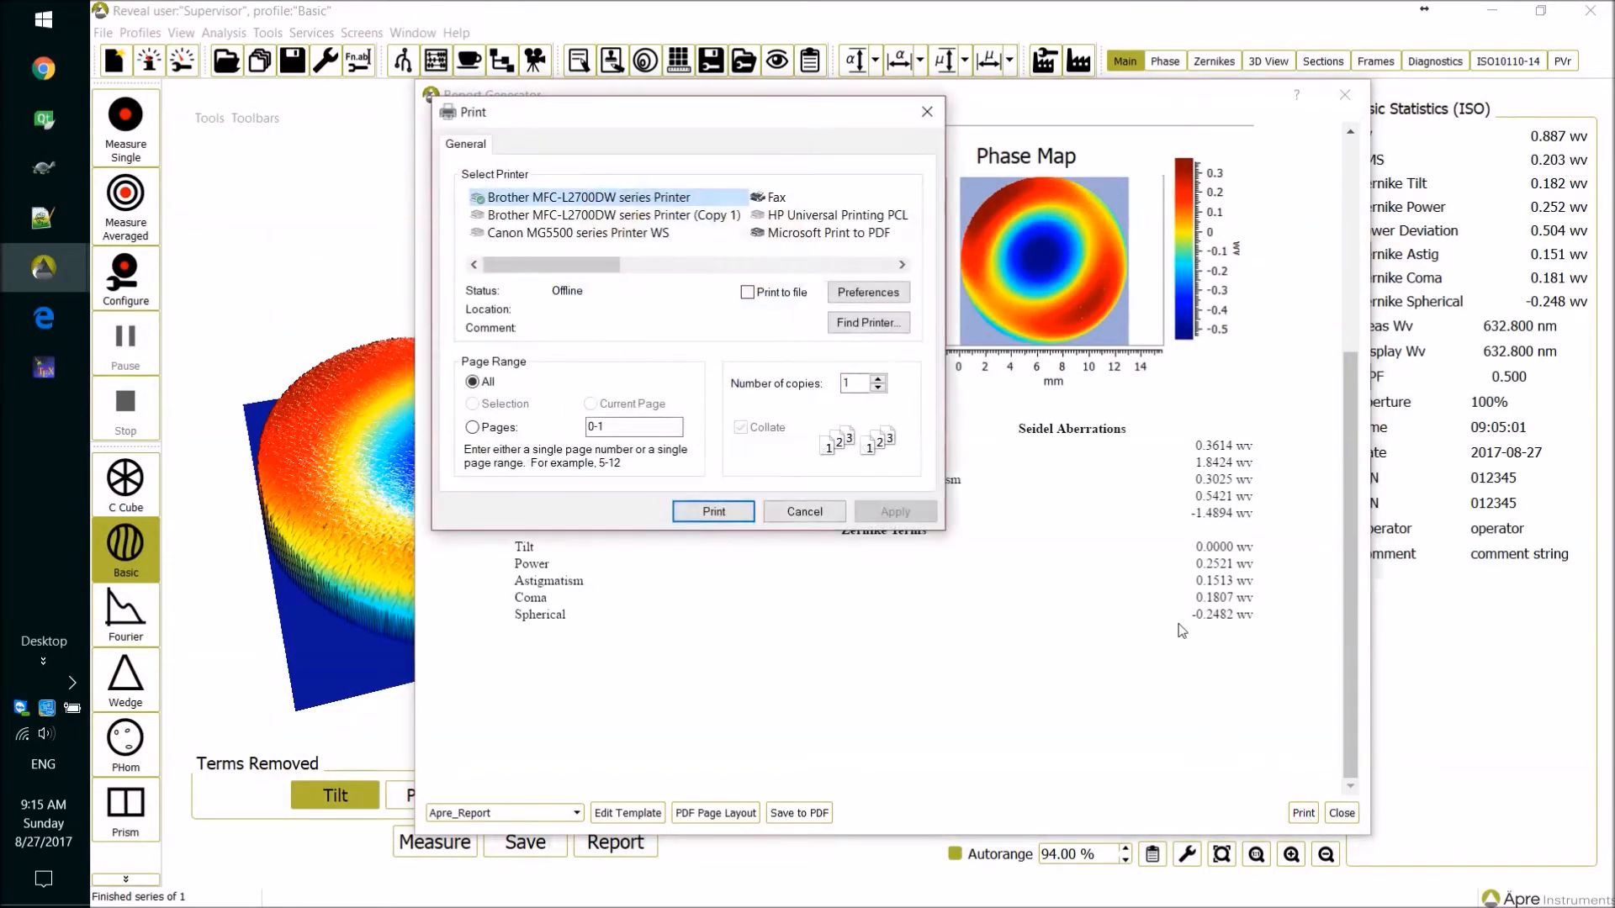
{"action": "left_click", "coordinate": [813, 511]}
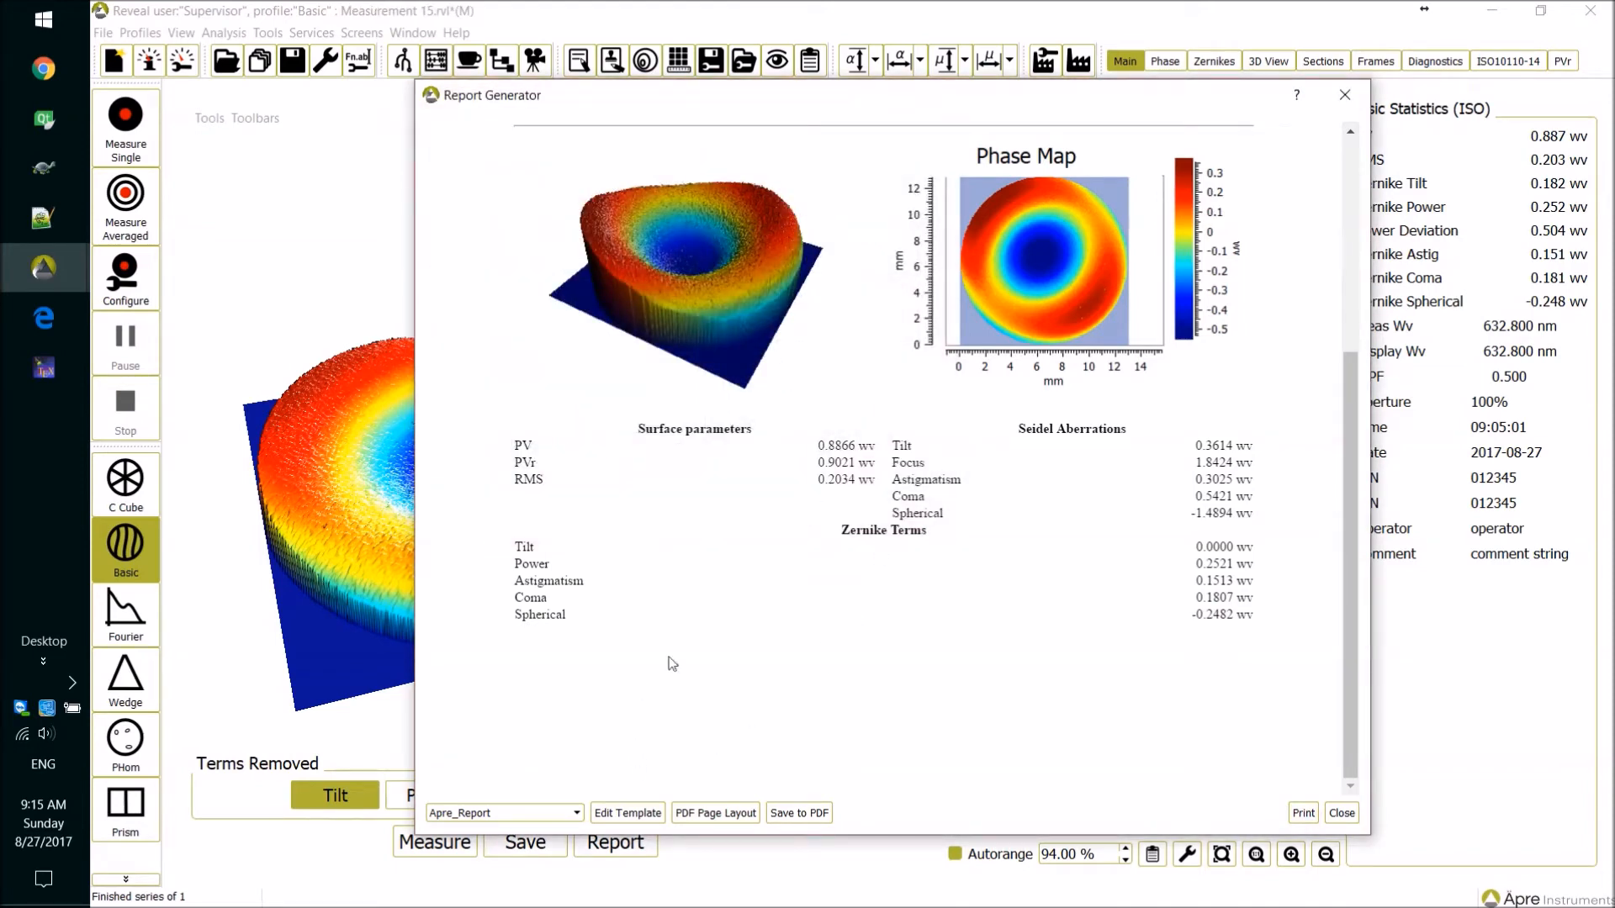
{"action": "left_click", "coordinate": [577, 813]}
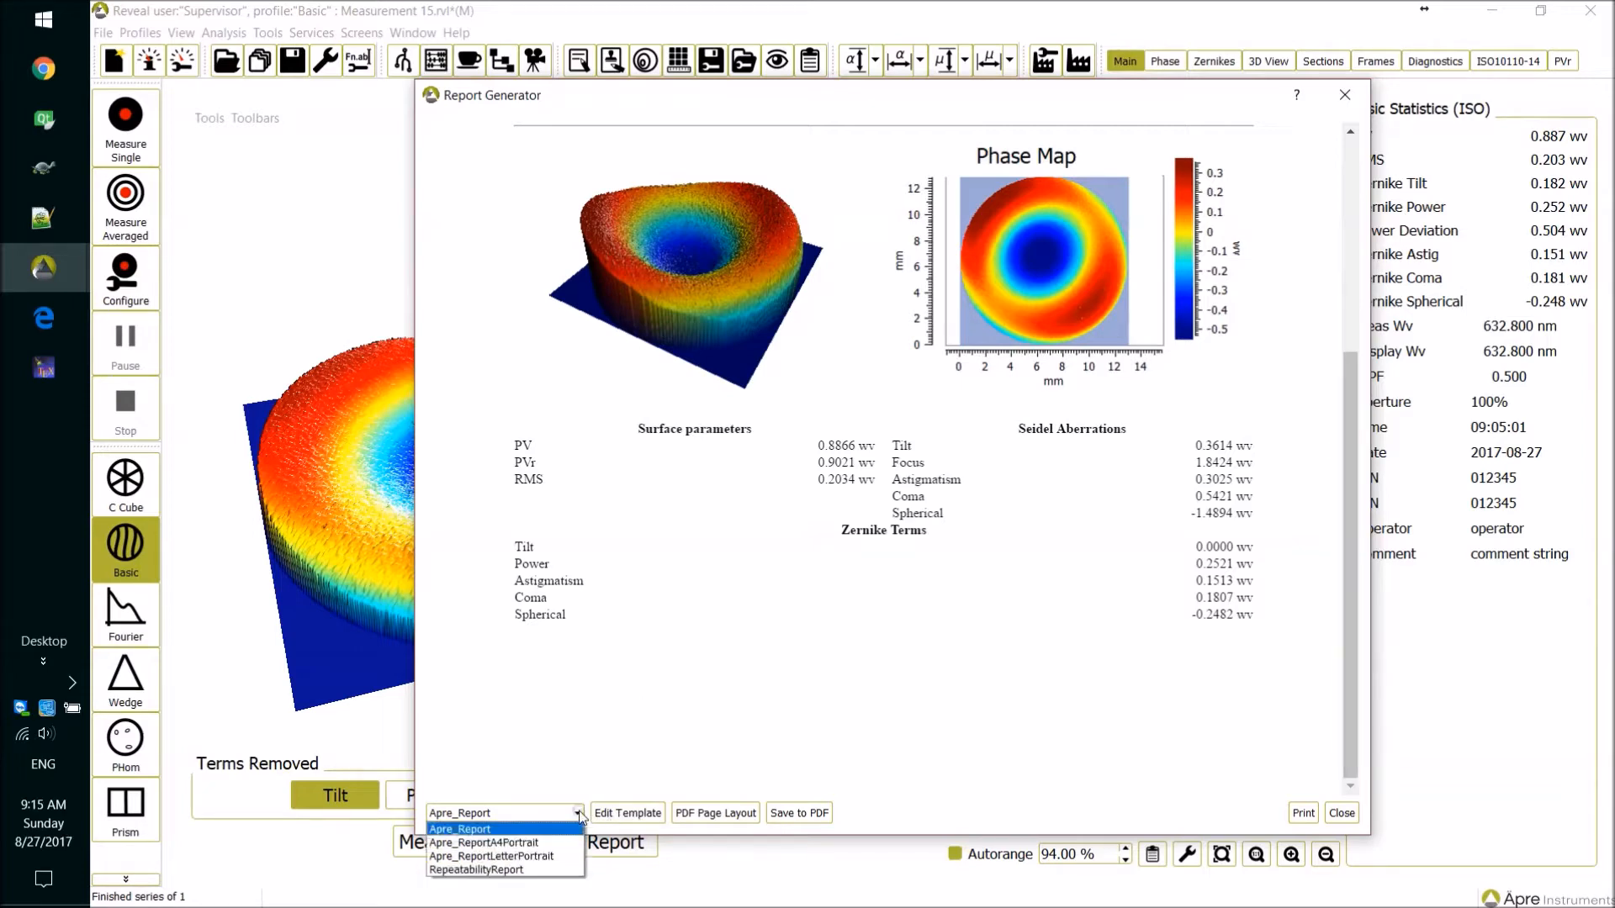
{"action": "left_click", "coordinate": [601, 770]}
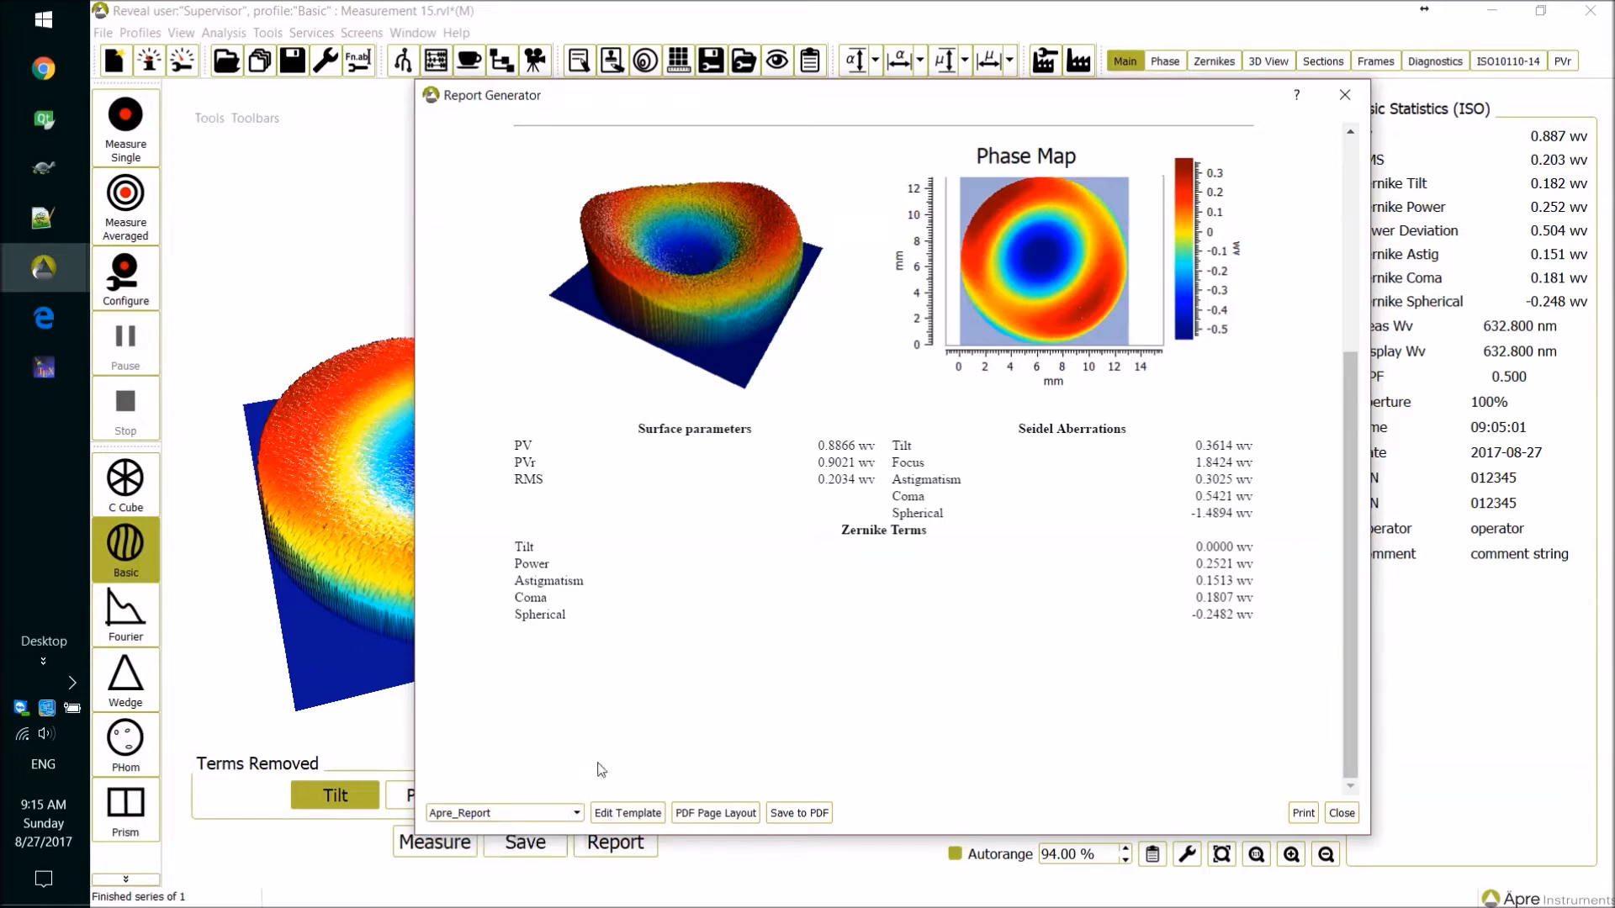
{"action": "left_click", "coordinate": [577, 813]}
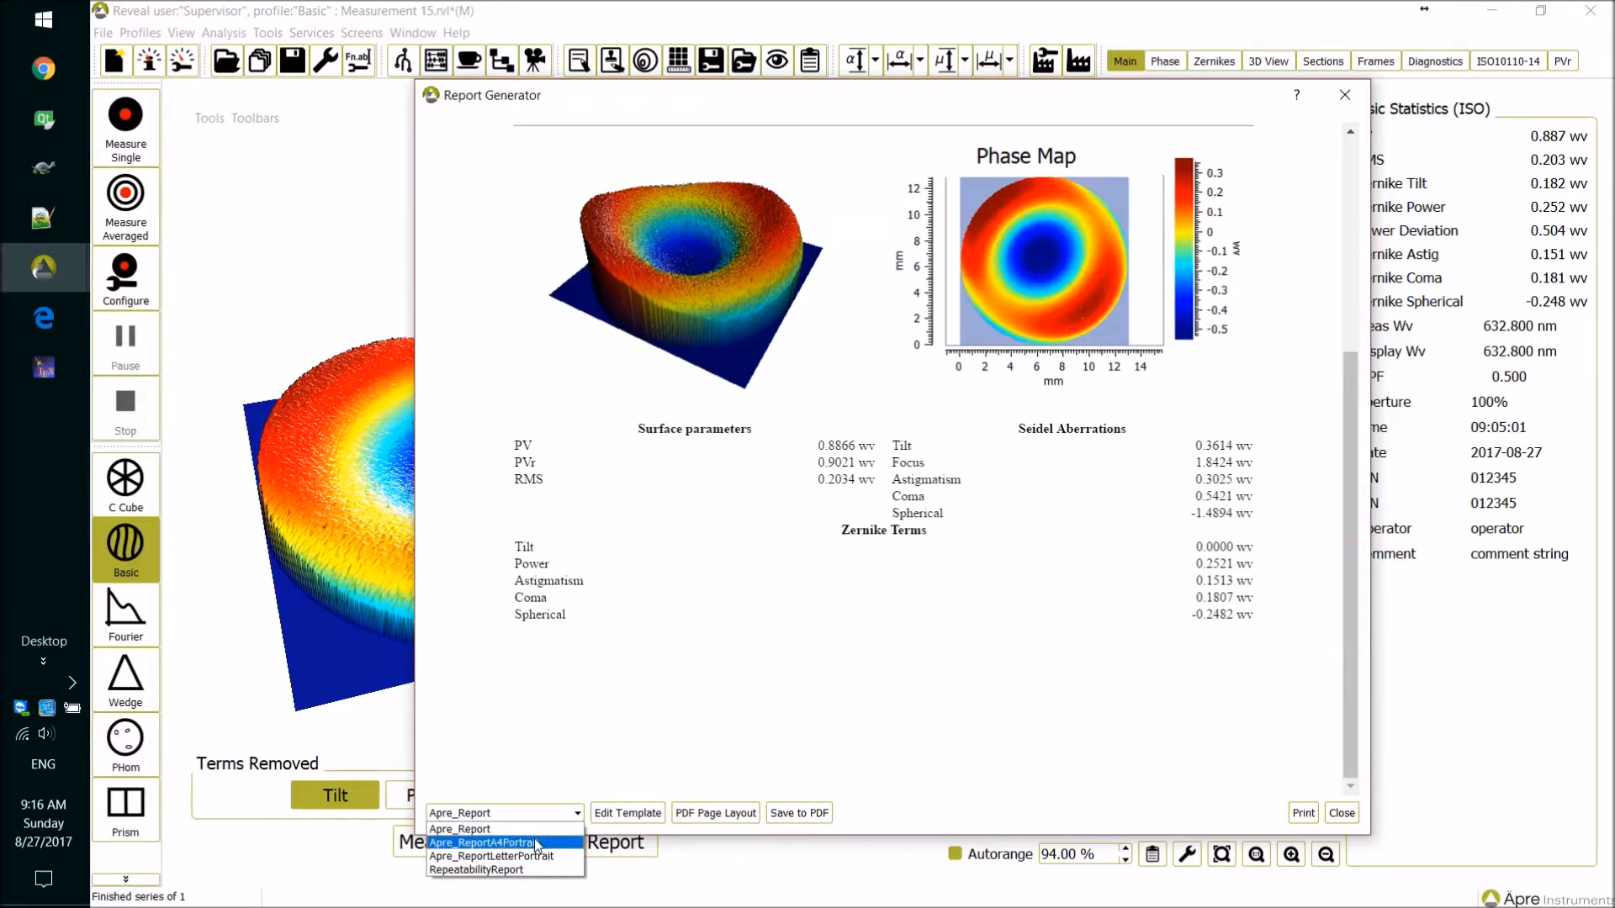
{"action": "left_click", "coordinate": [641, 725]}
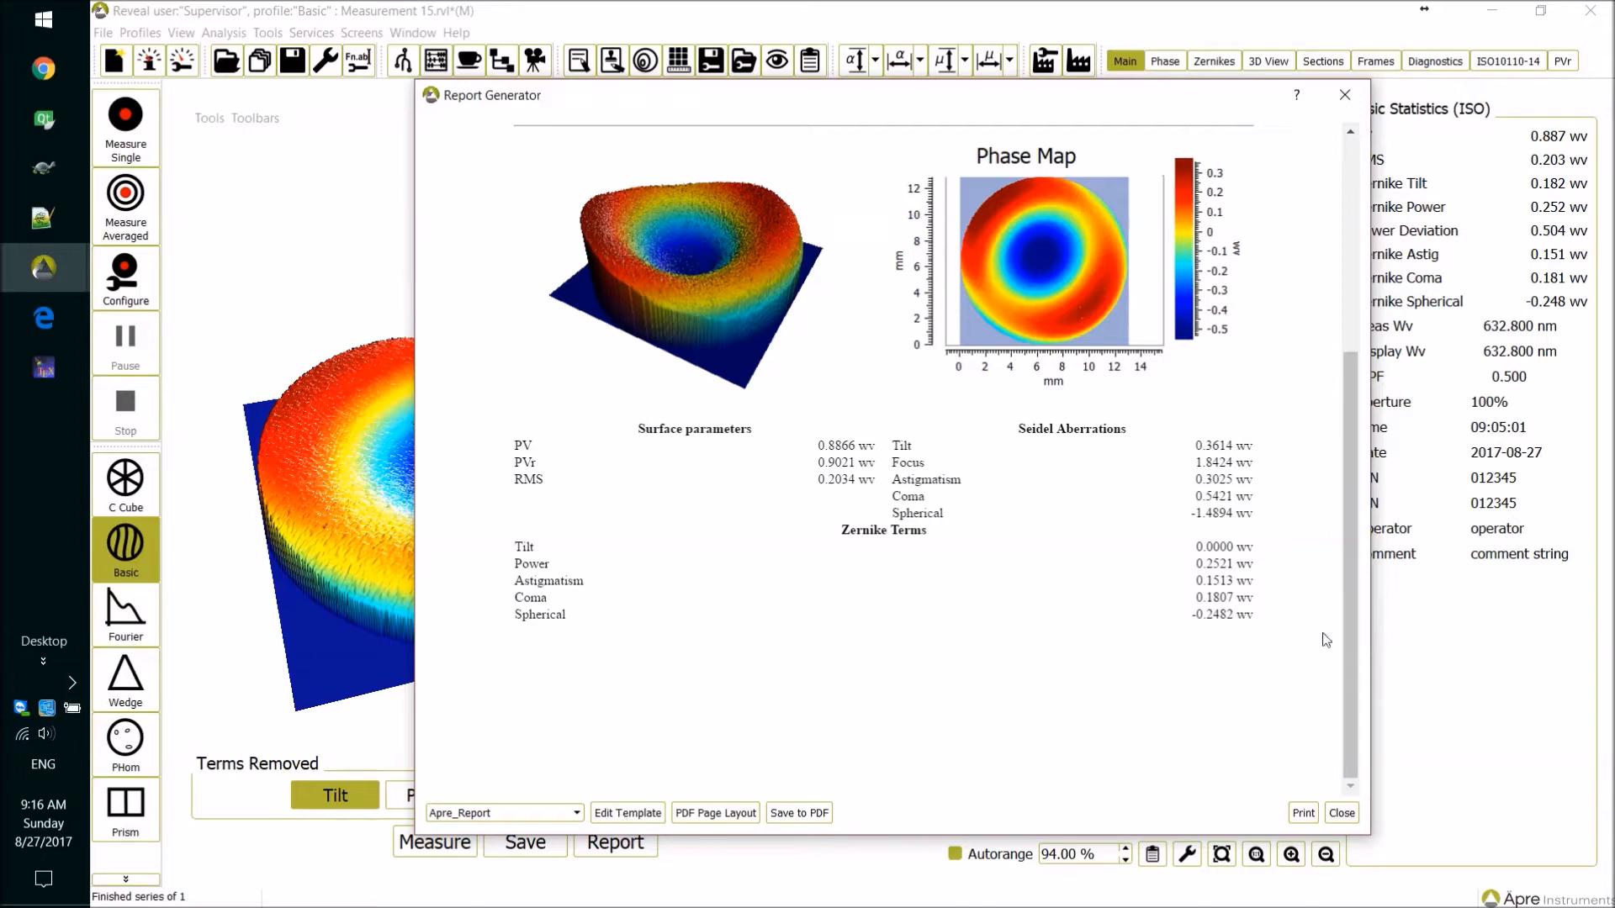
Review the PDF page layout settings without changing them and look through the whole report again.
{"action": "left_click_drag", "start_coordinate": [1354, 642], "coordinate": [1353, 427]}
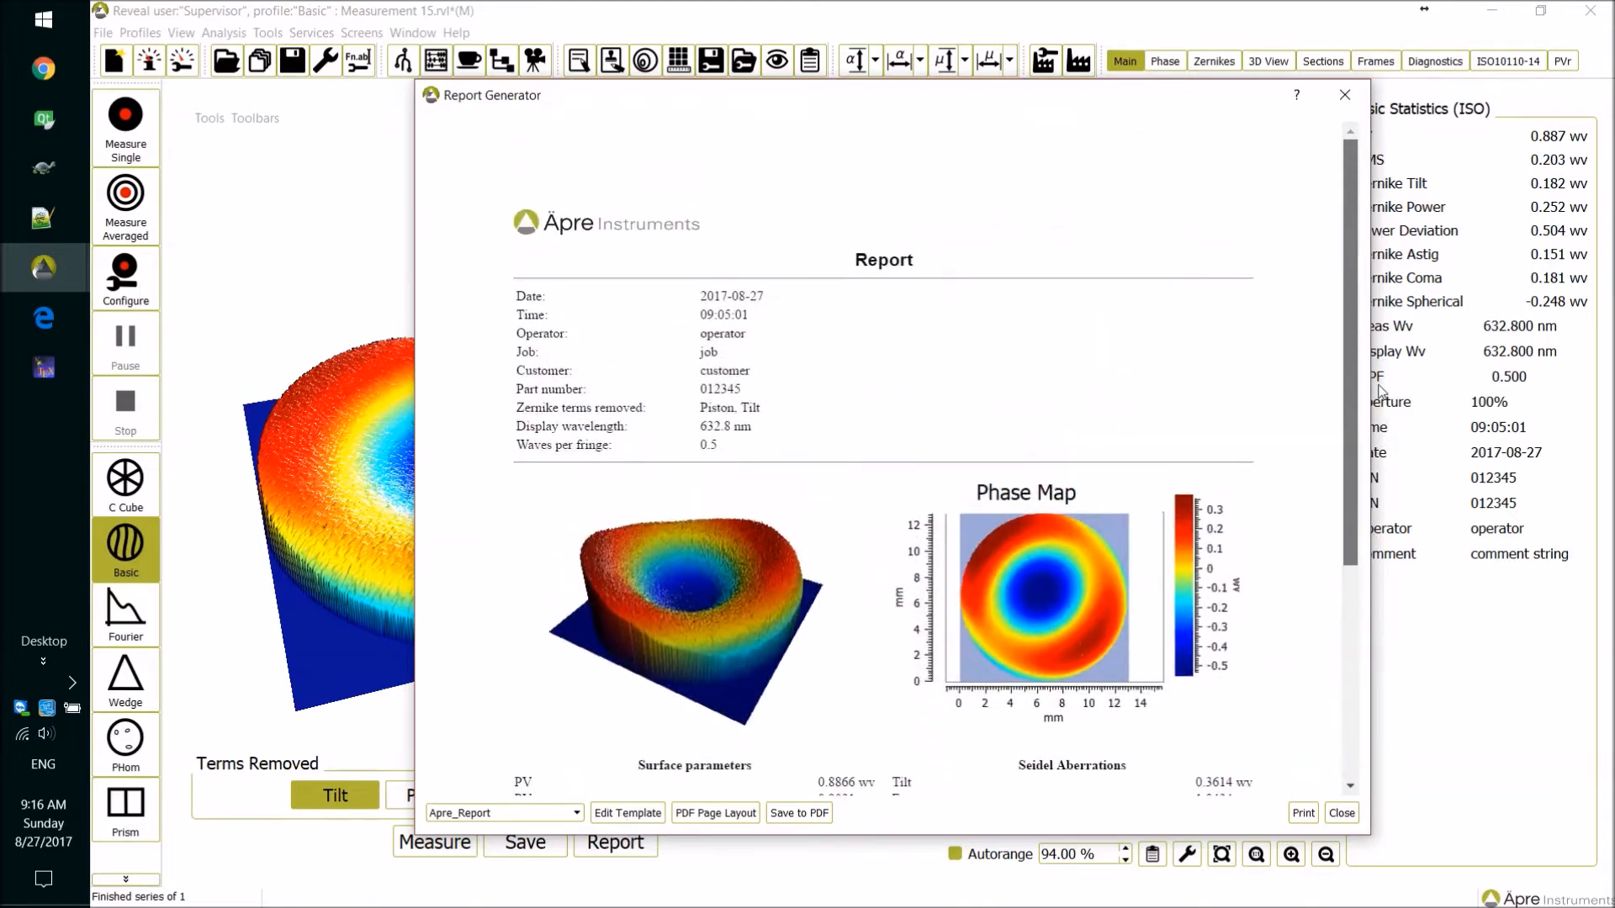
{"action": "left_click", "coordinate": [740, 815]}
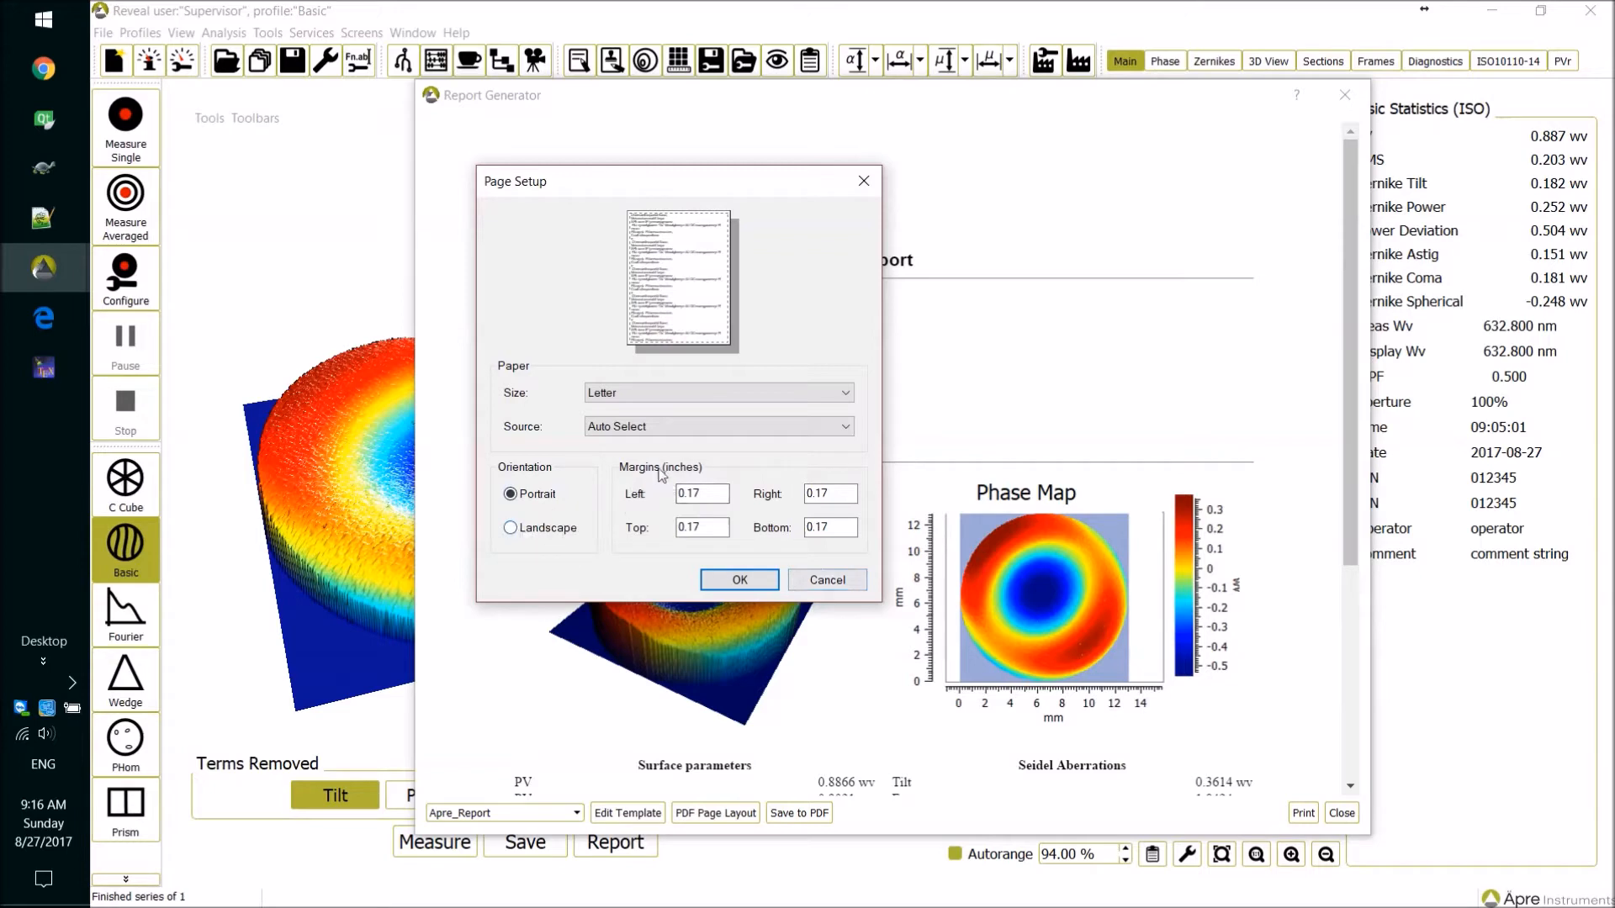
{"action": "left_click", "coordinate": [853, 582]}
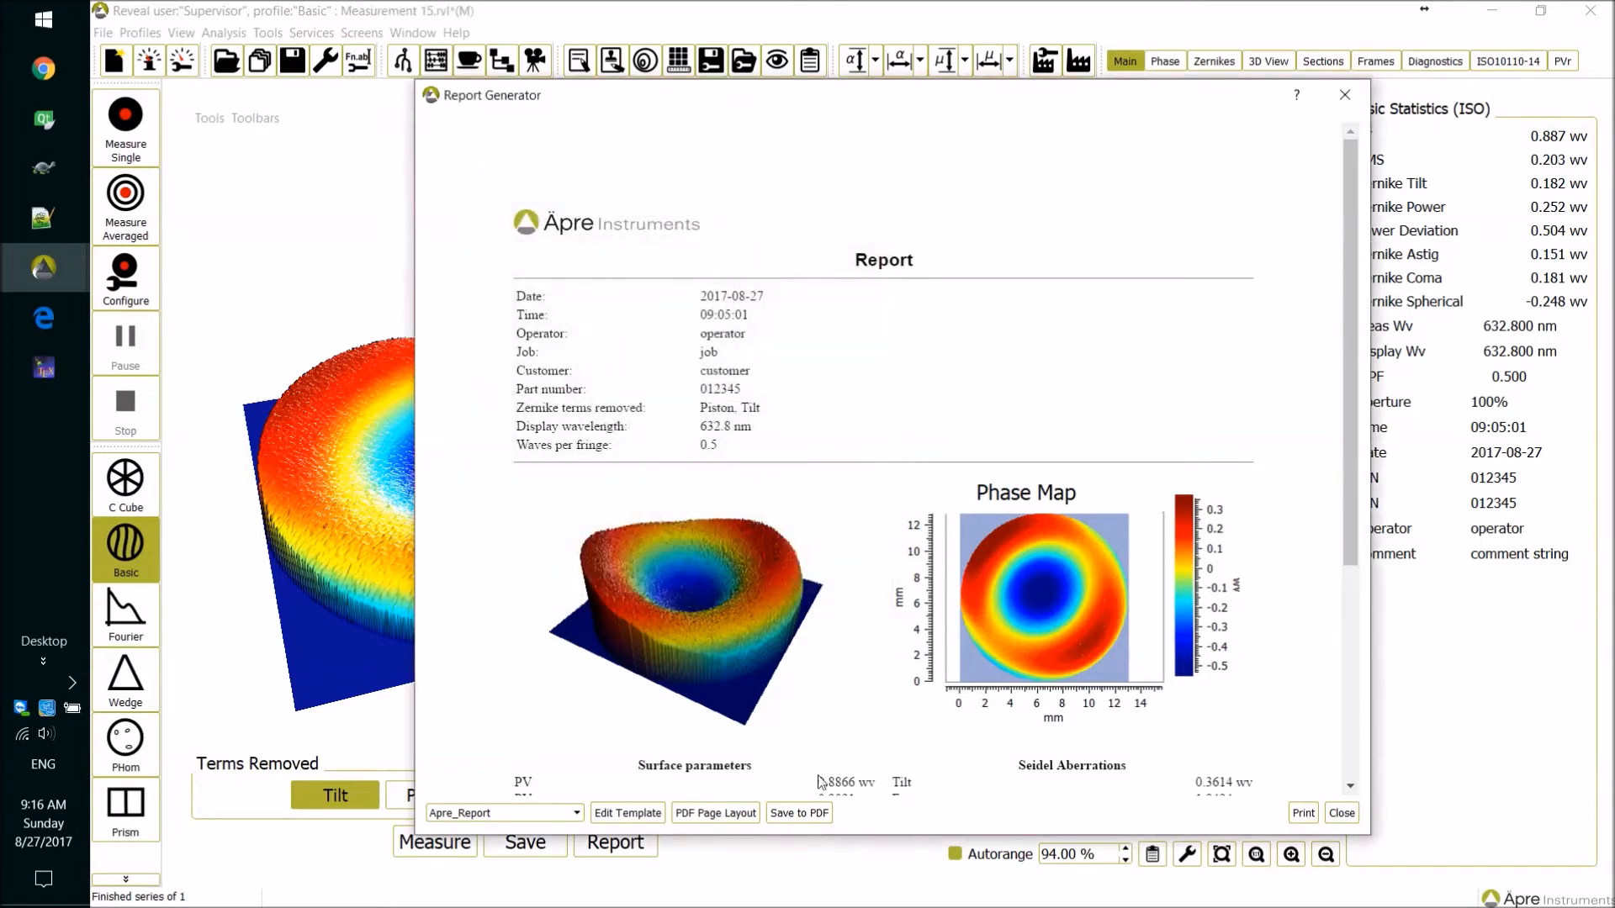
{"action": "left_click", "coordinate": [820, 813]}
{"action": "left_click_drag", "start_coordinate": [1357, 560], "coordinate": [1346, 527]}
{"action": "left_click_drag", "start_coordinate": [1351, 520], "coordinate": [1359, 764]}
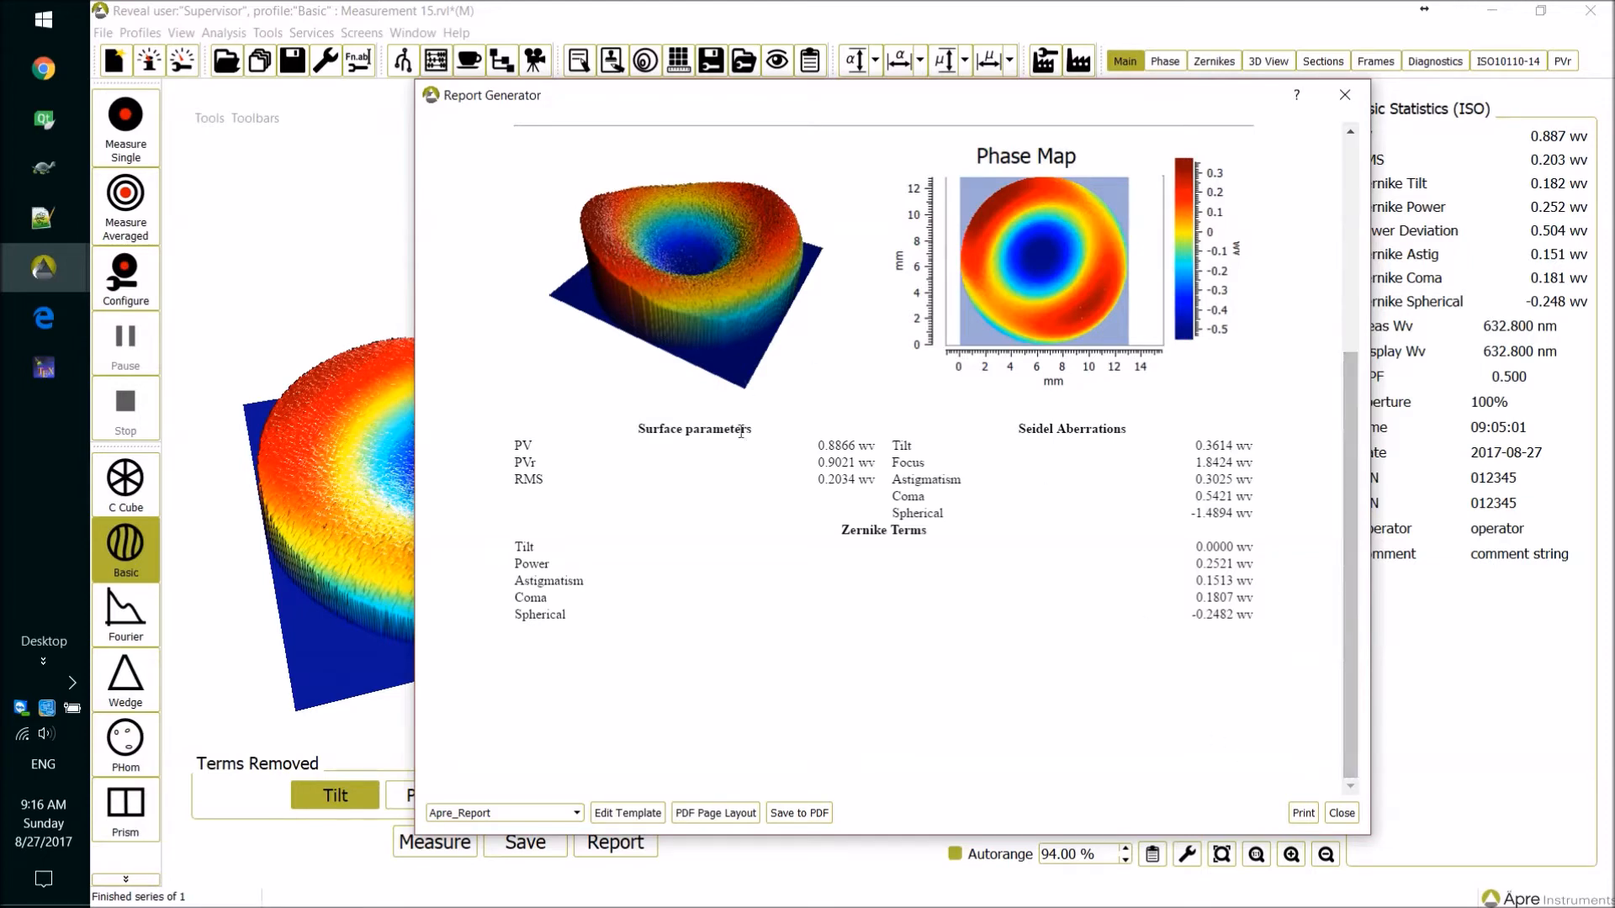
Open the Apre_Report template for editing, maximize the editor and widen the HTML code area.
{"action": "left_click", "coordinate": [625, 814]}
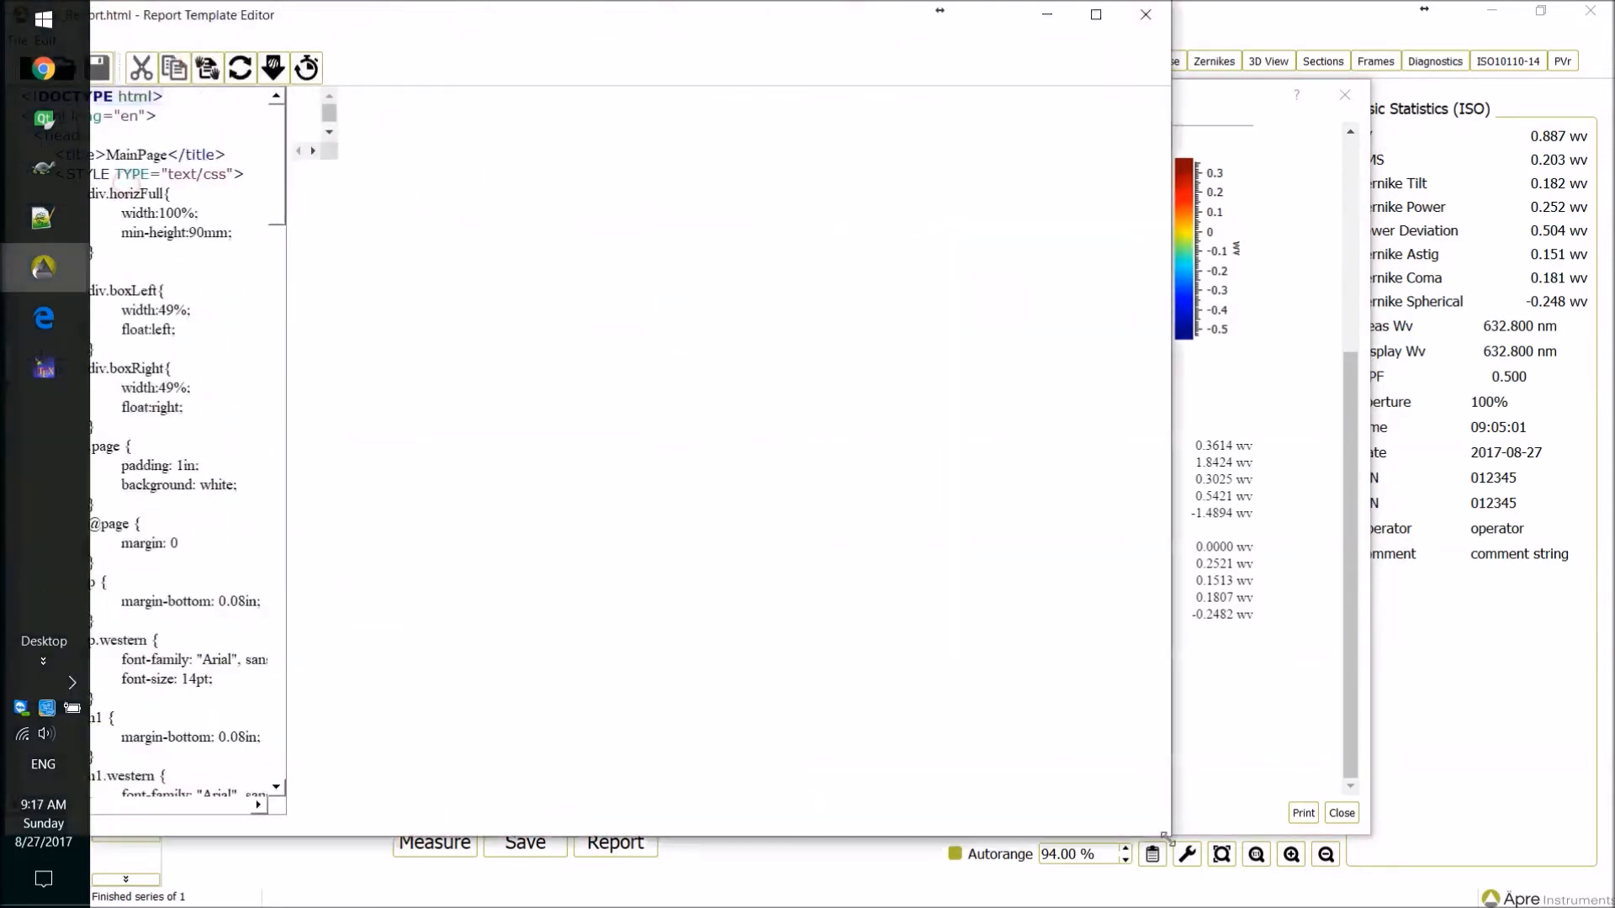
{"action": "left_click", "coordinate": [1096, 14]}
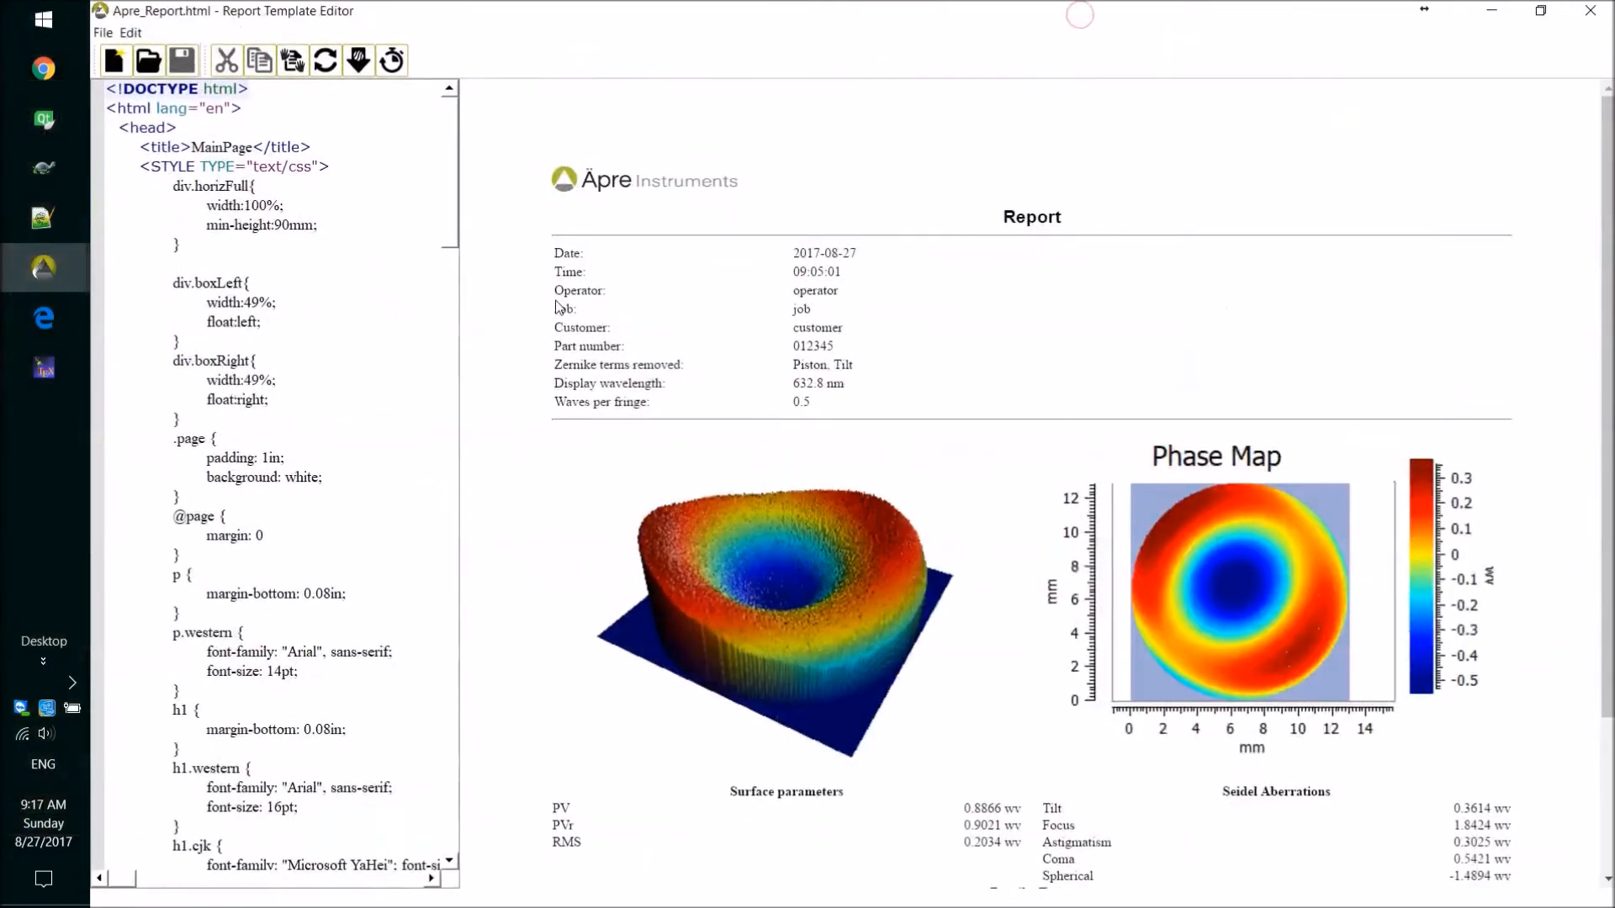
{"action": "left_click_drag", "start_coordinate": [462, 386], "coordinate": [552, 382]}
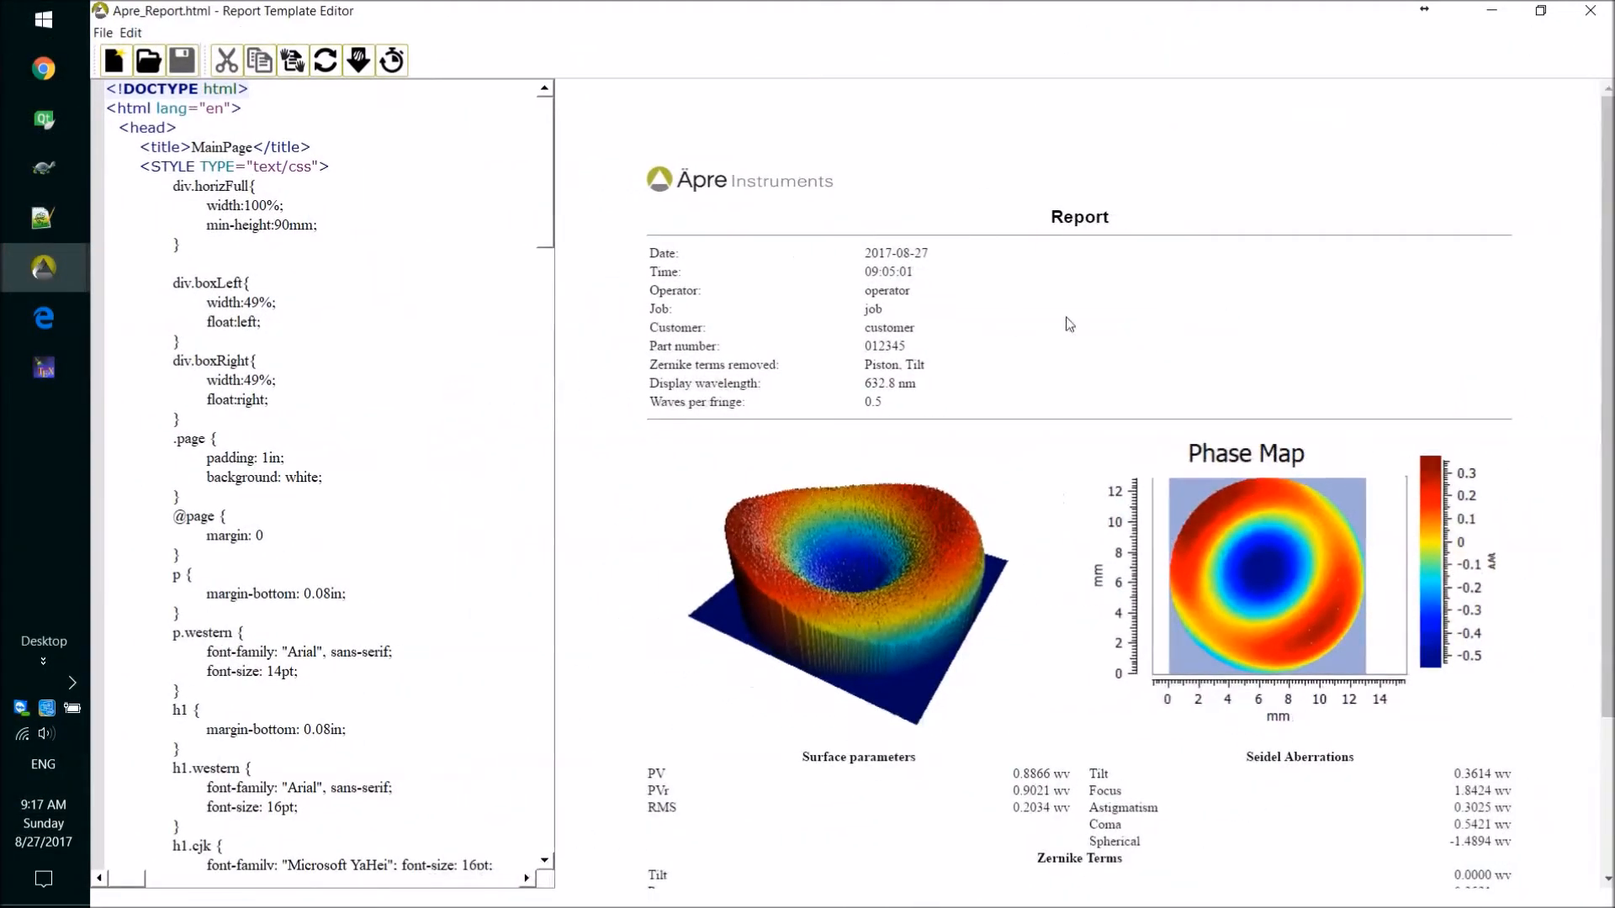
{"action": "scroll", "coordinate": [1605, 220], "scroll_direction": "down", "scroll_amount": 3}
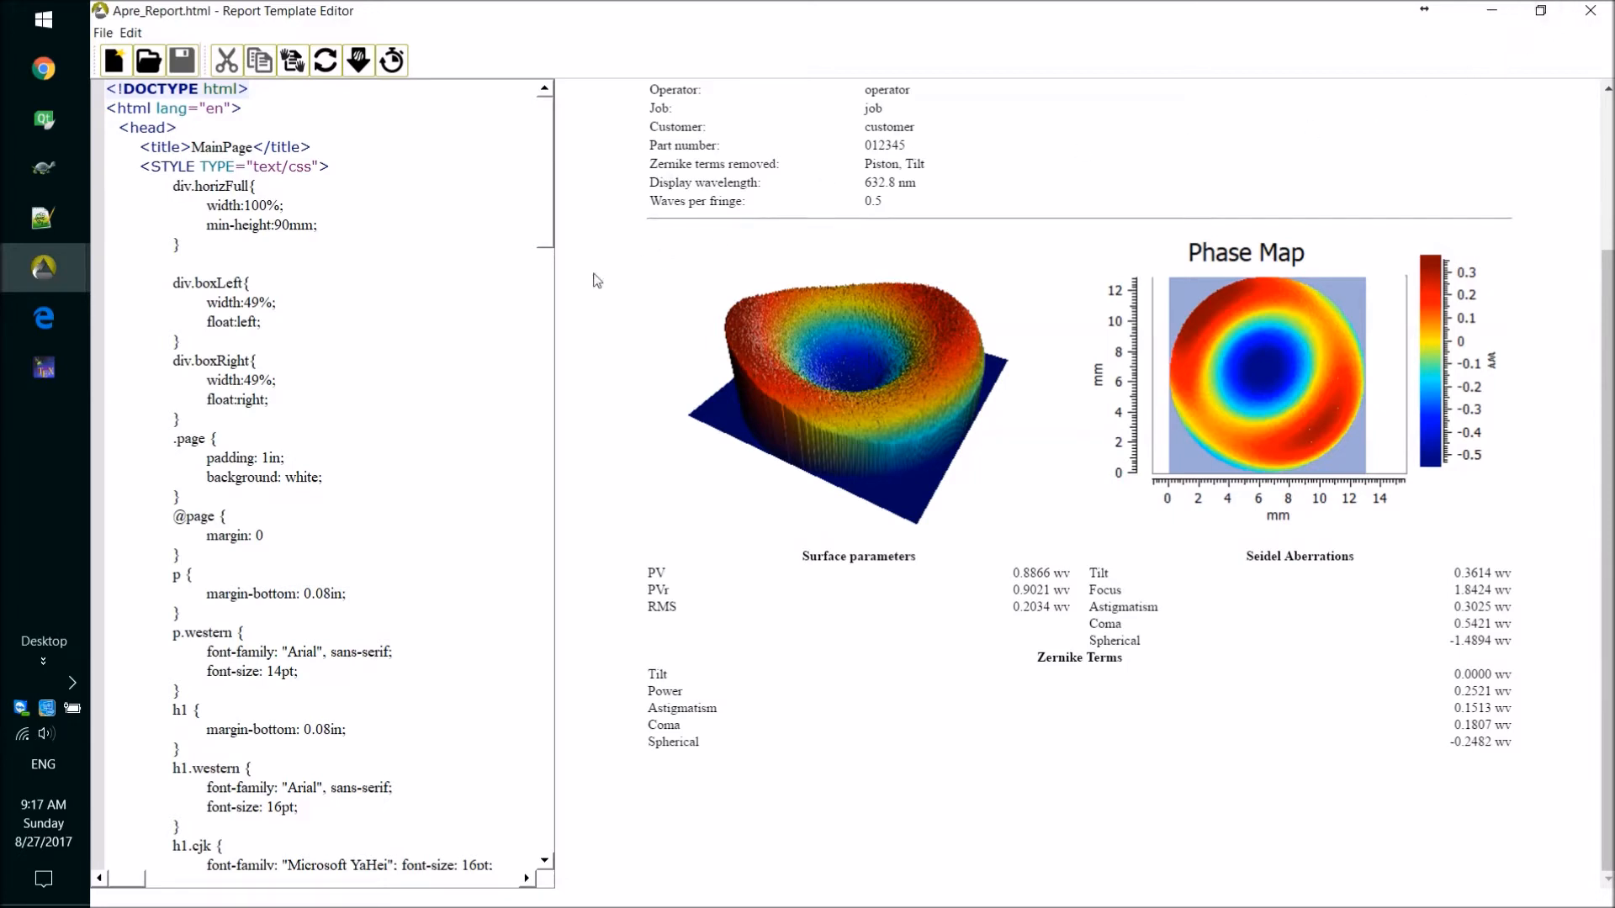
{"action": "left_click_drag", "start_coordinate": [554, 306], "coordinate": [731, 262]}
Examine the template's HTML code from start to end and compare it with the rendered report preview.
{"action": "scroll", "coordinate": [727, 204], "scroll_direction": "down", "scroll_amount": 2}
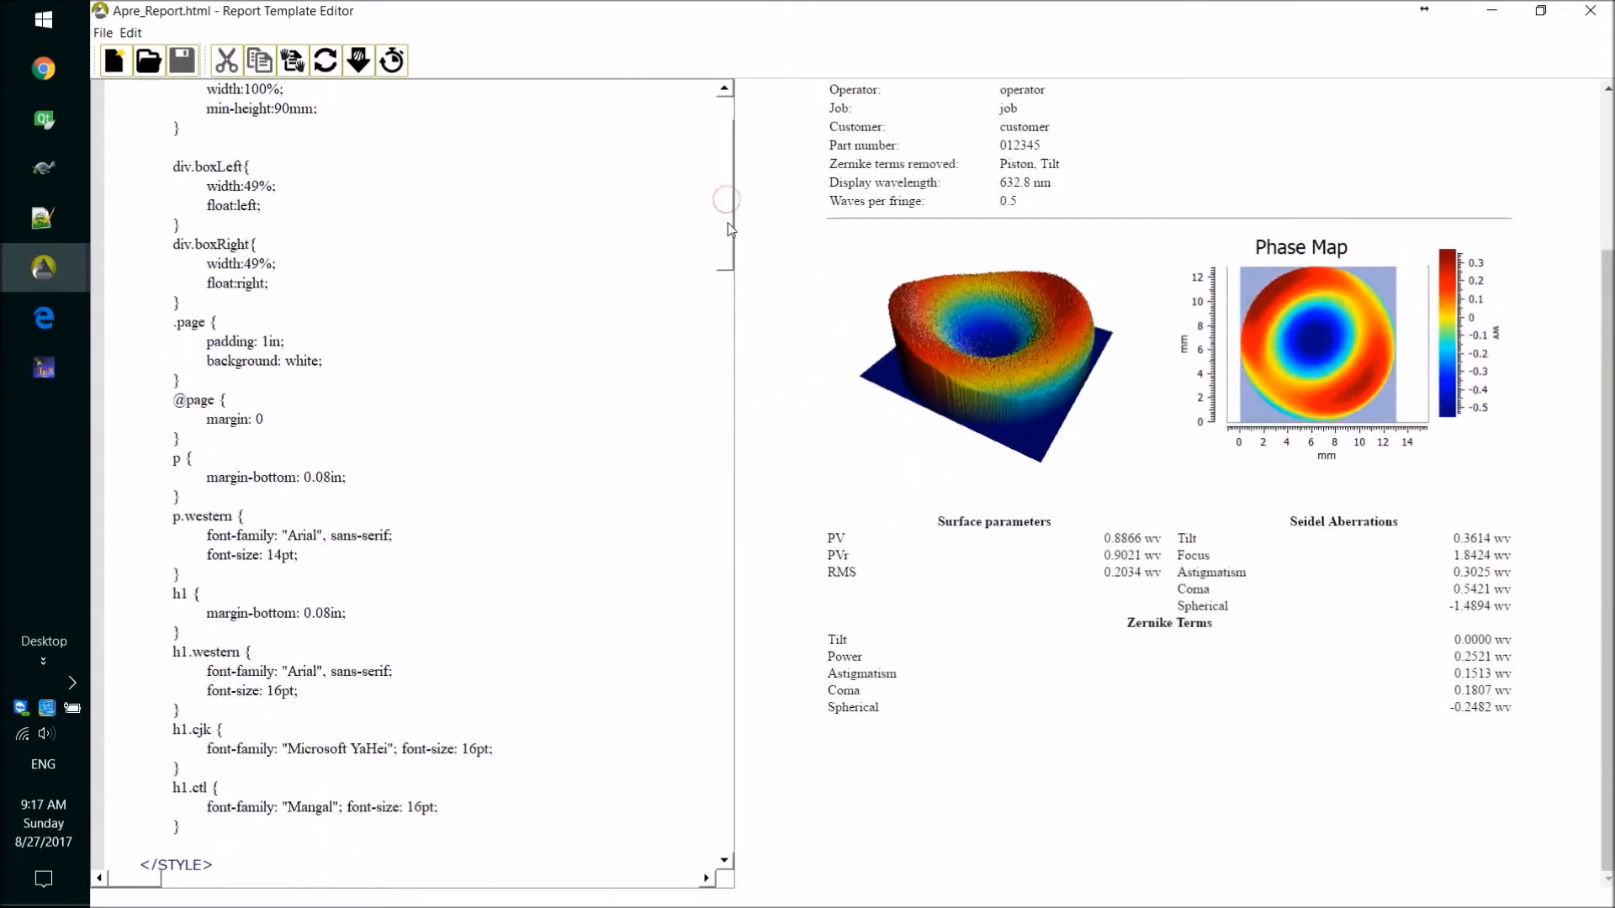
{"action": "left_click_drag", "start_coordinate": [728, 228], "coordinate": [736, 688]}
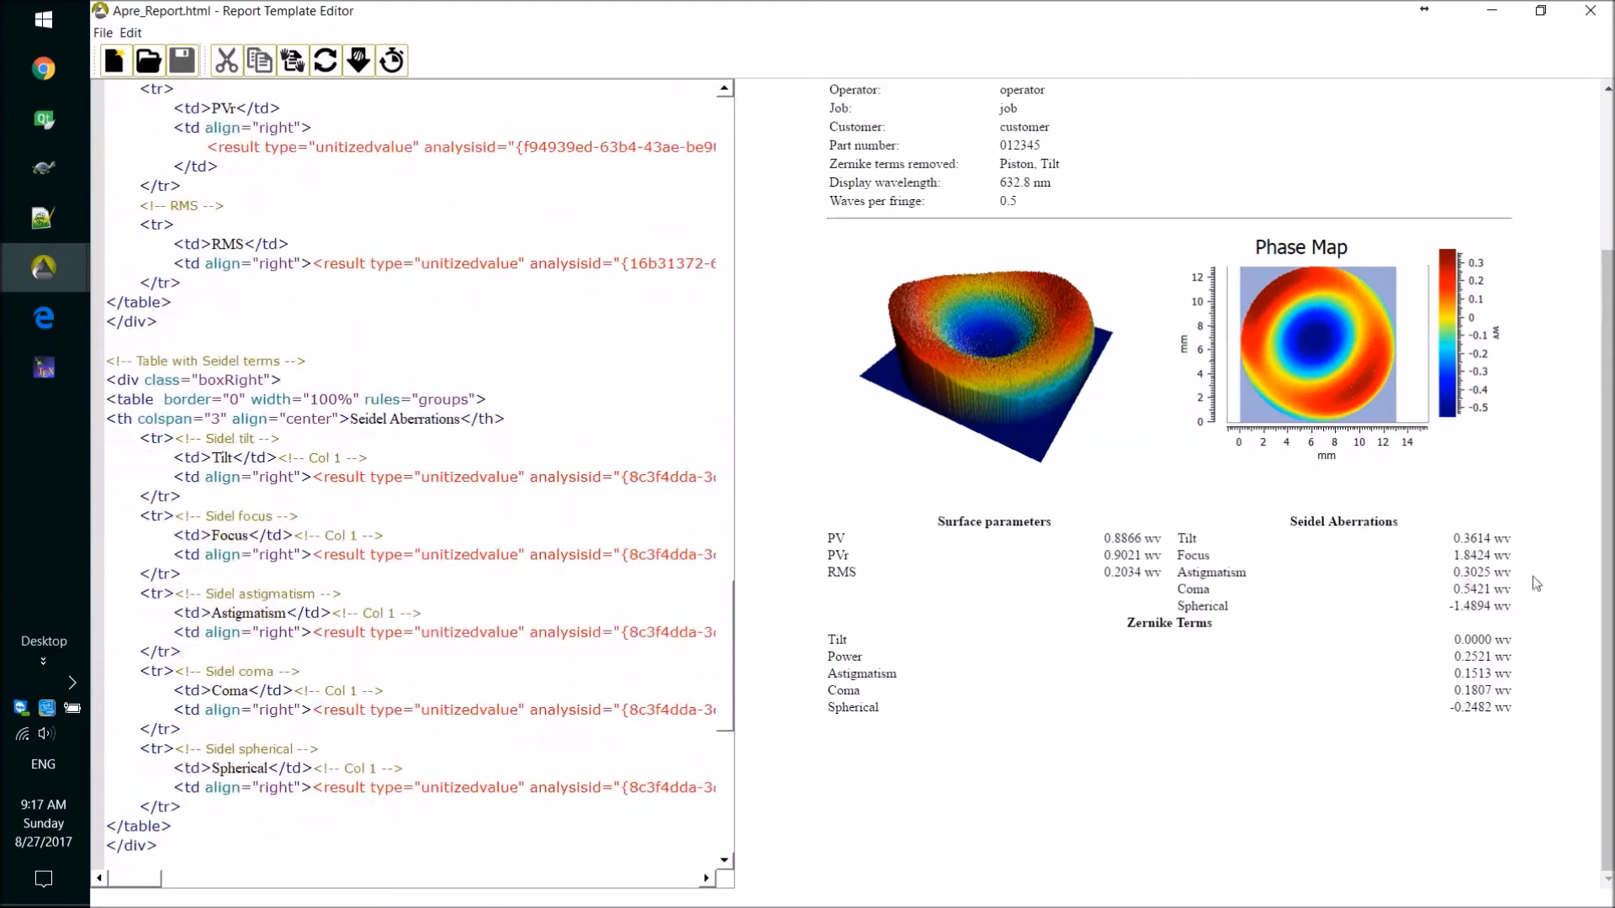
{"action": "scroll", "coordinate": [1606, 570], "scroll_direction": "up", "scroll_amount": 3}
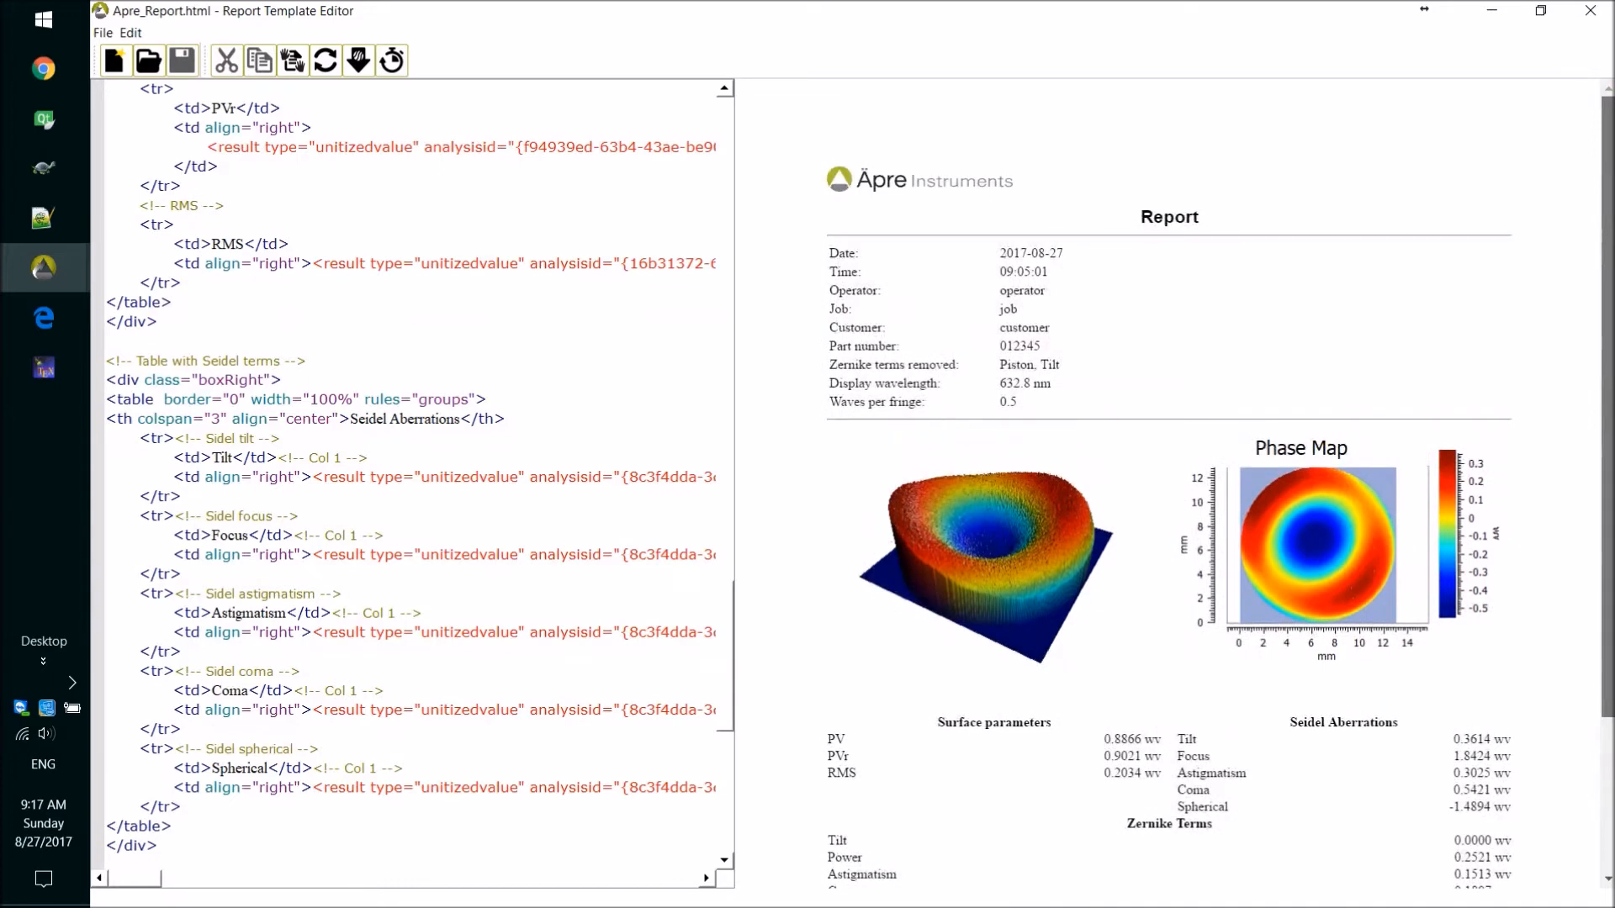
{"action": "scroll", "coordinate": [1523, 601], "scroll_direction": "down", "scroll_amount": 2}
{"action": "left_click_drag", "start_coordinate": [729, 677], "coordinate": [740, 149]}
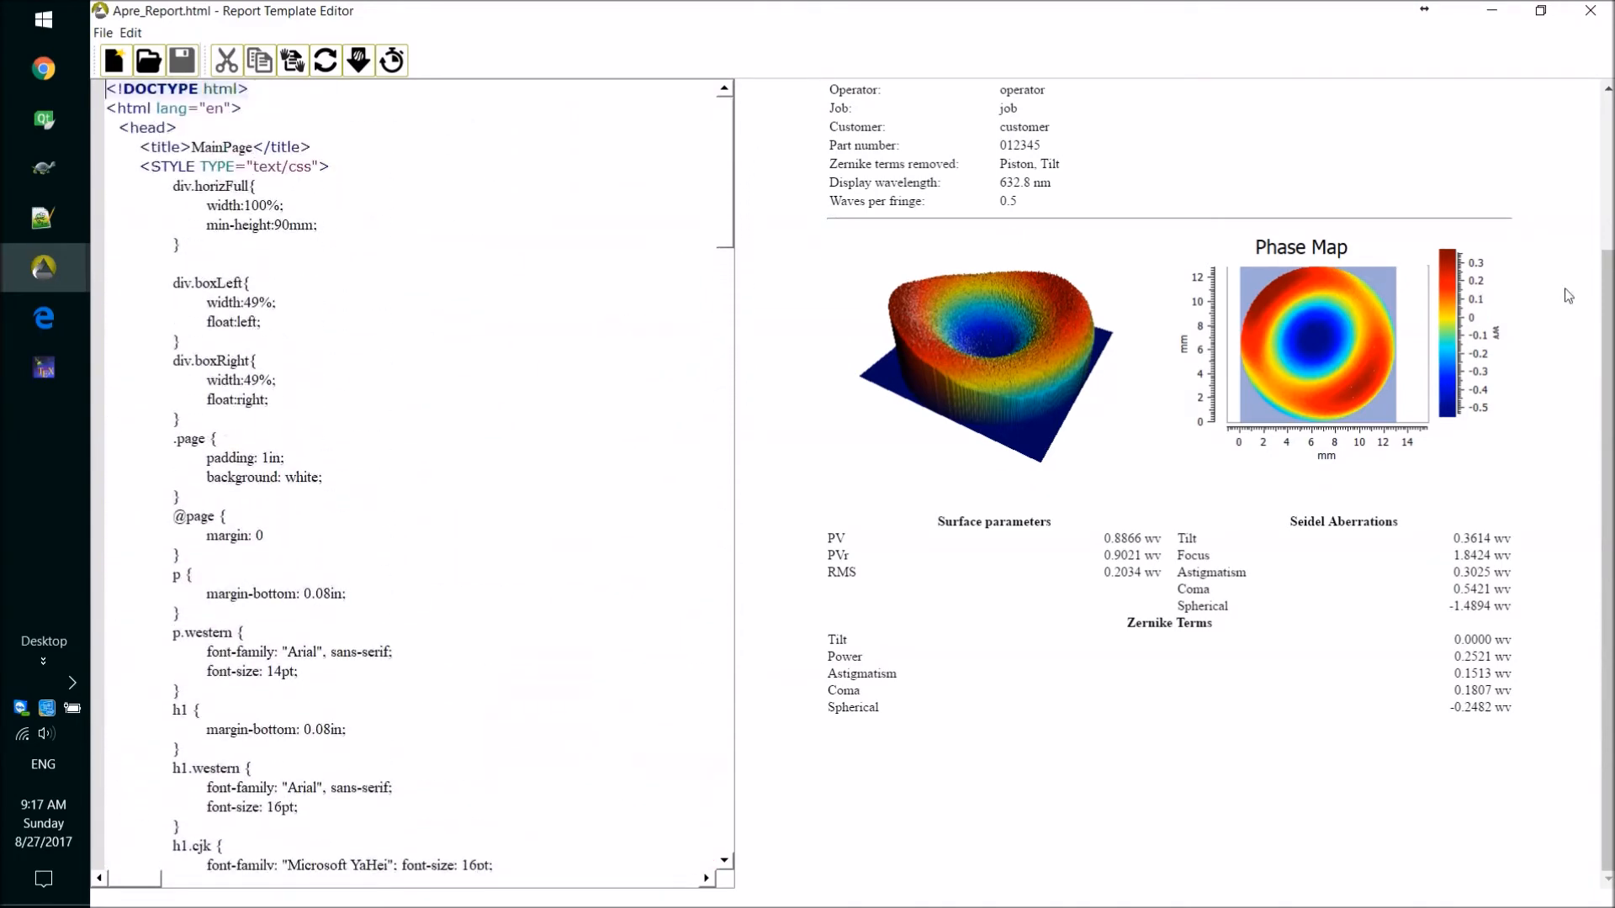
{"action": "scroll", "coordinate": [1608, 310], "scroll_direction": "up", "scroll_amount": 3}
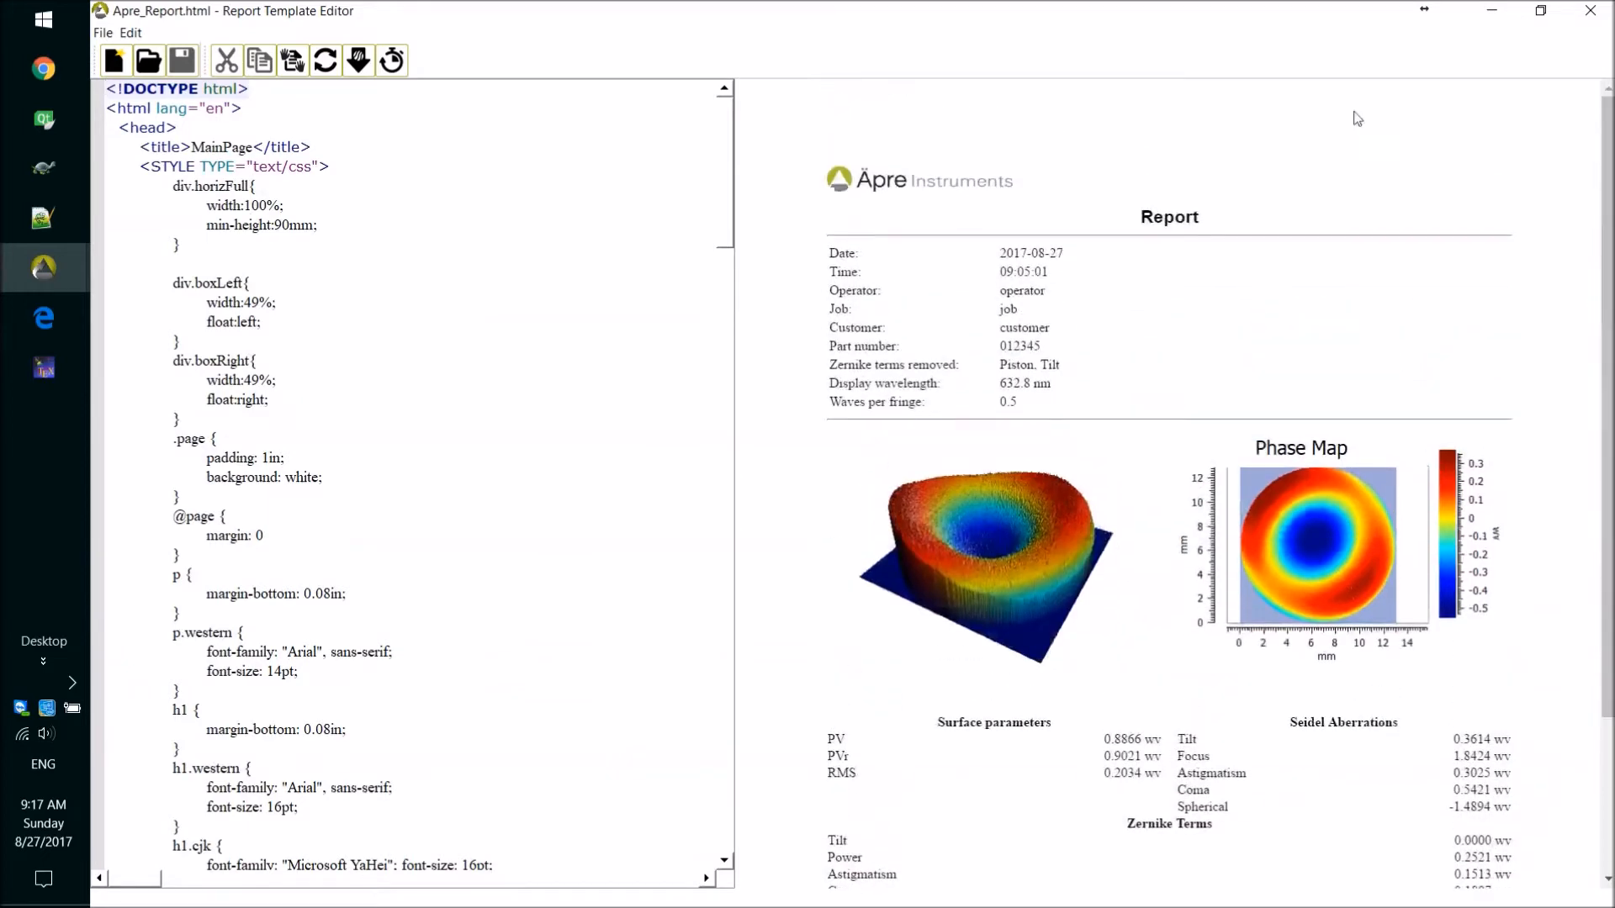
{"action": "left_click_drag", "start_coordinate": [737, 226], "coordinate": [729, 839]}
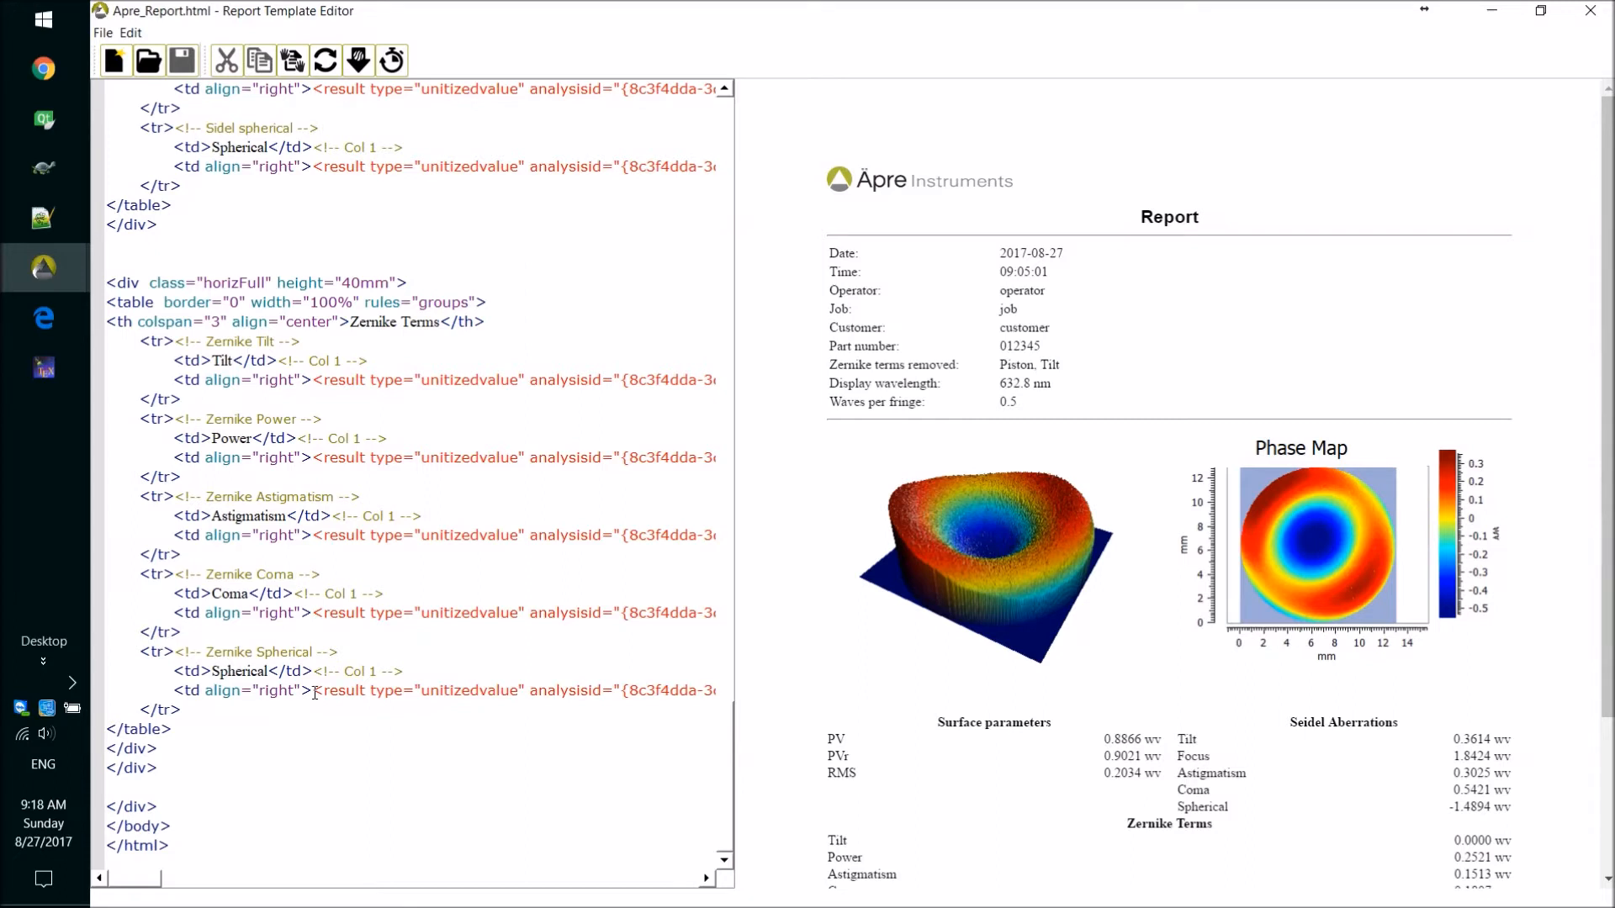
{"action": "left_click_drag", "start_coordinate": [142, 878], "coordinate": [91, 854]}
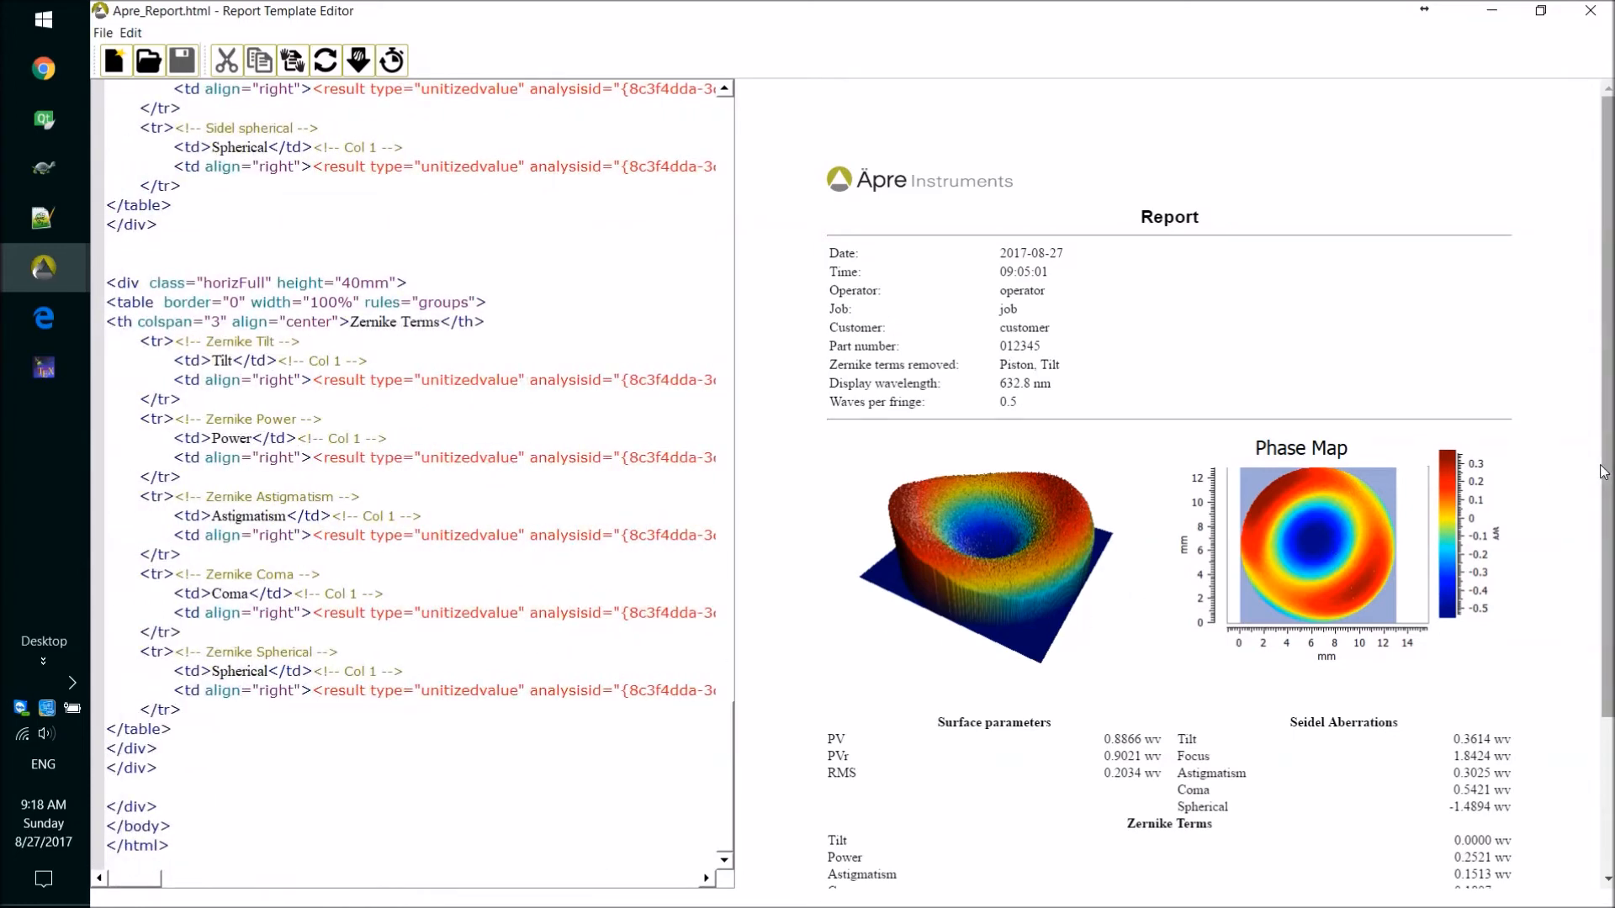
{"action": "left_click_drag", "start_coordinate": [1606, 473], "coordinate": [1609, 620]}
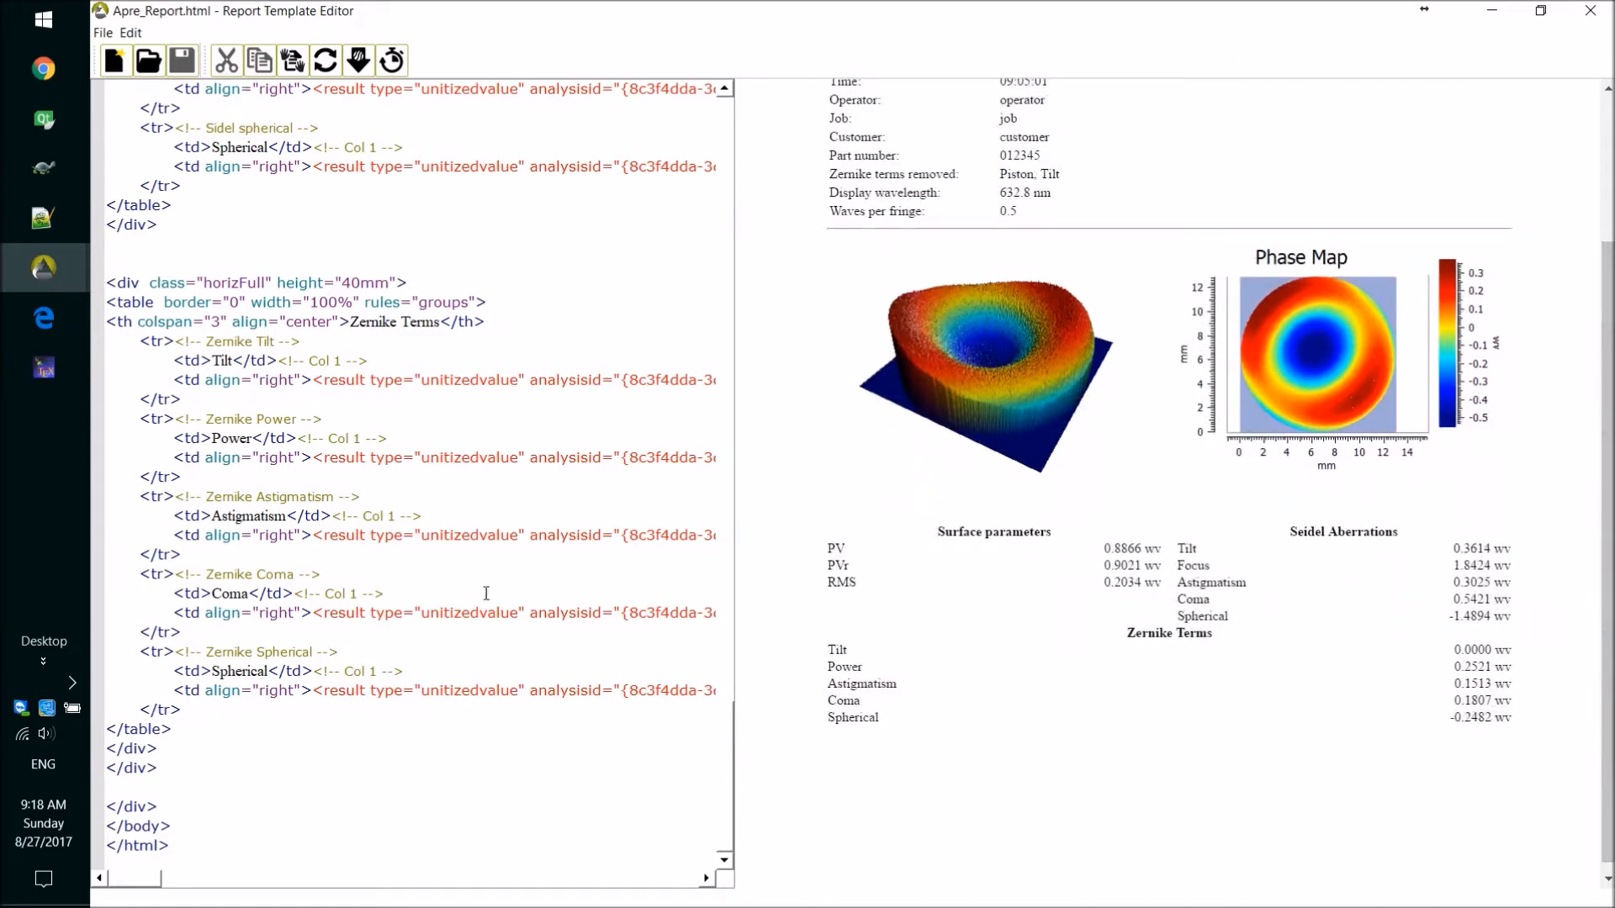
Save a copy of the template as ReportTest in the ReportTemplates folder.
{"action": "left_click", "coordinate": [102, 32]}
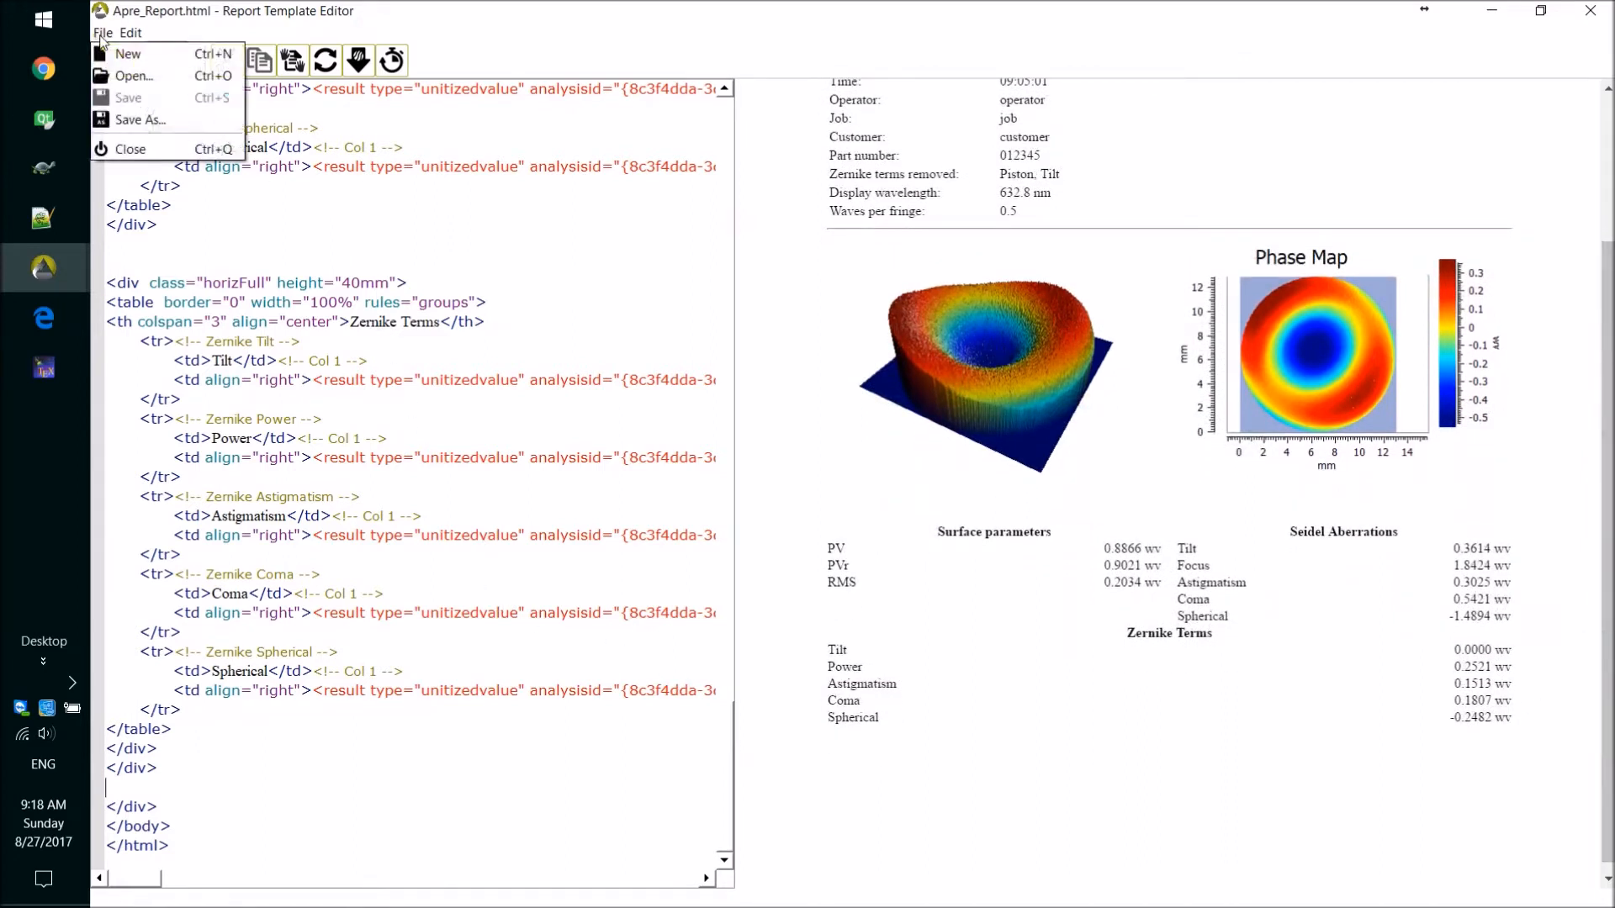
{"action": "left_click", "coordinate": [135, 121]}
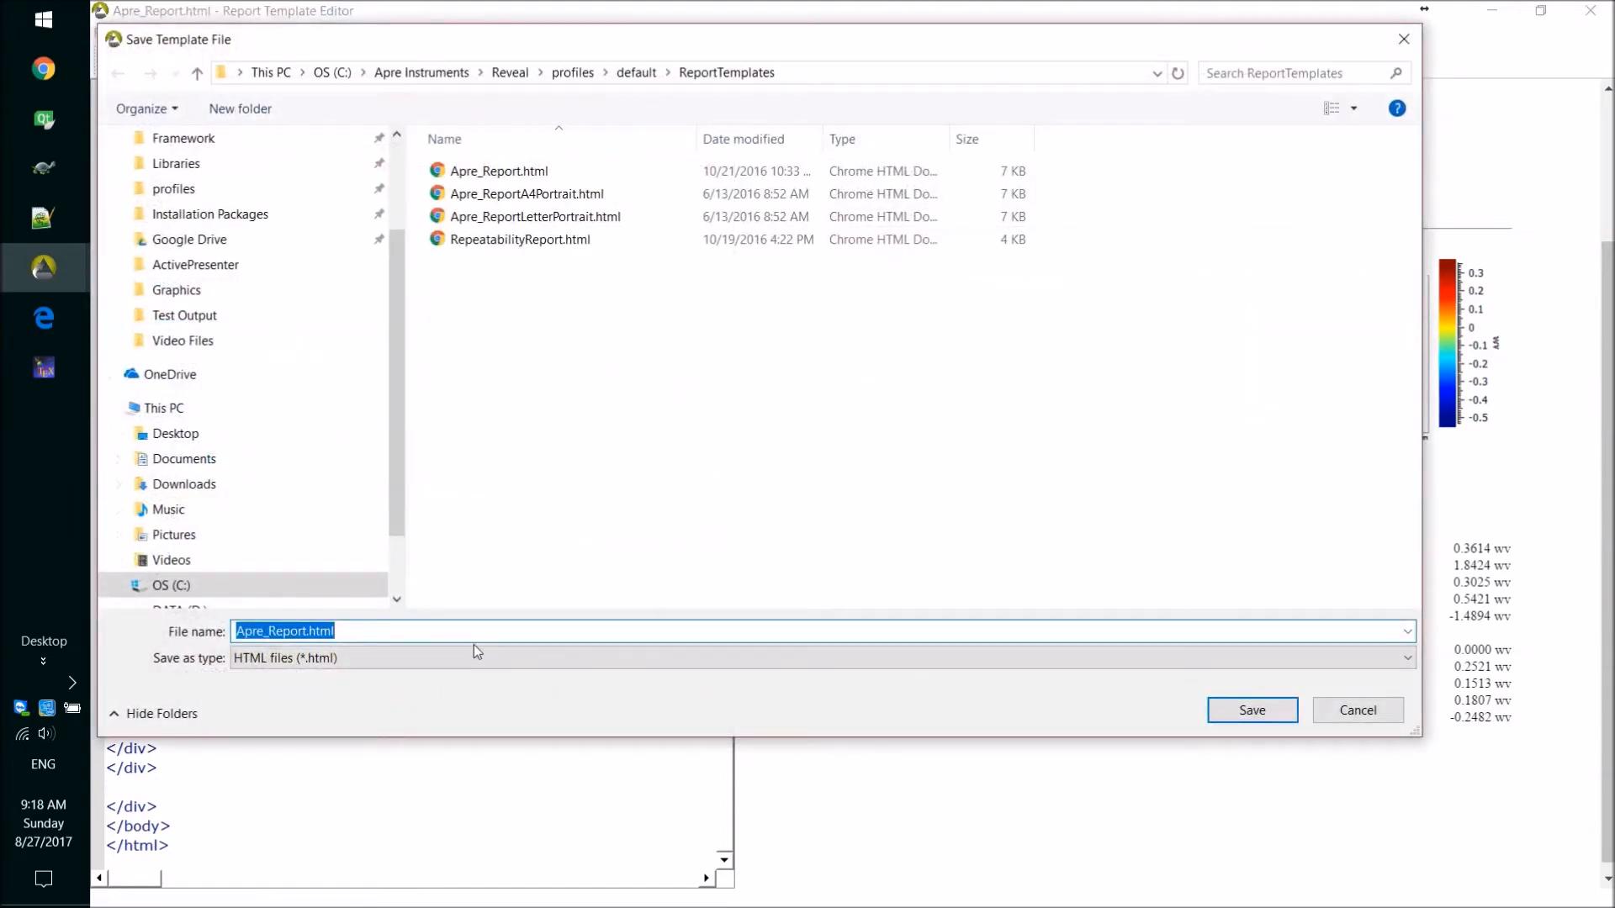
{"action": "type", "text": "ReportText"}
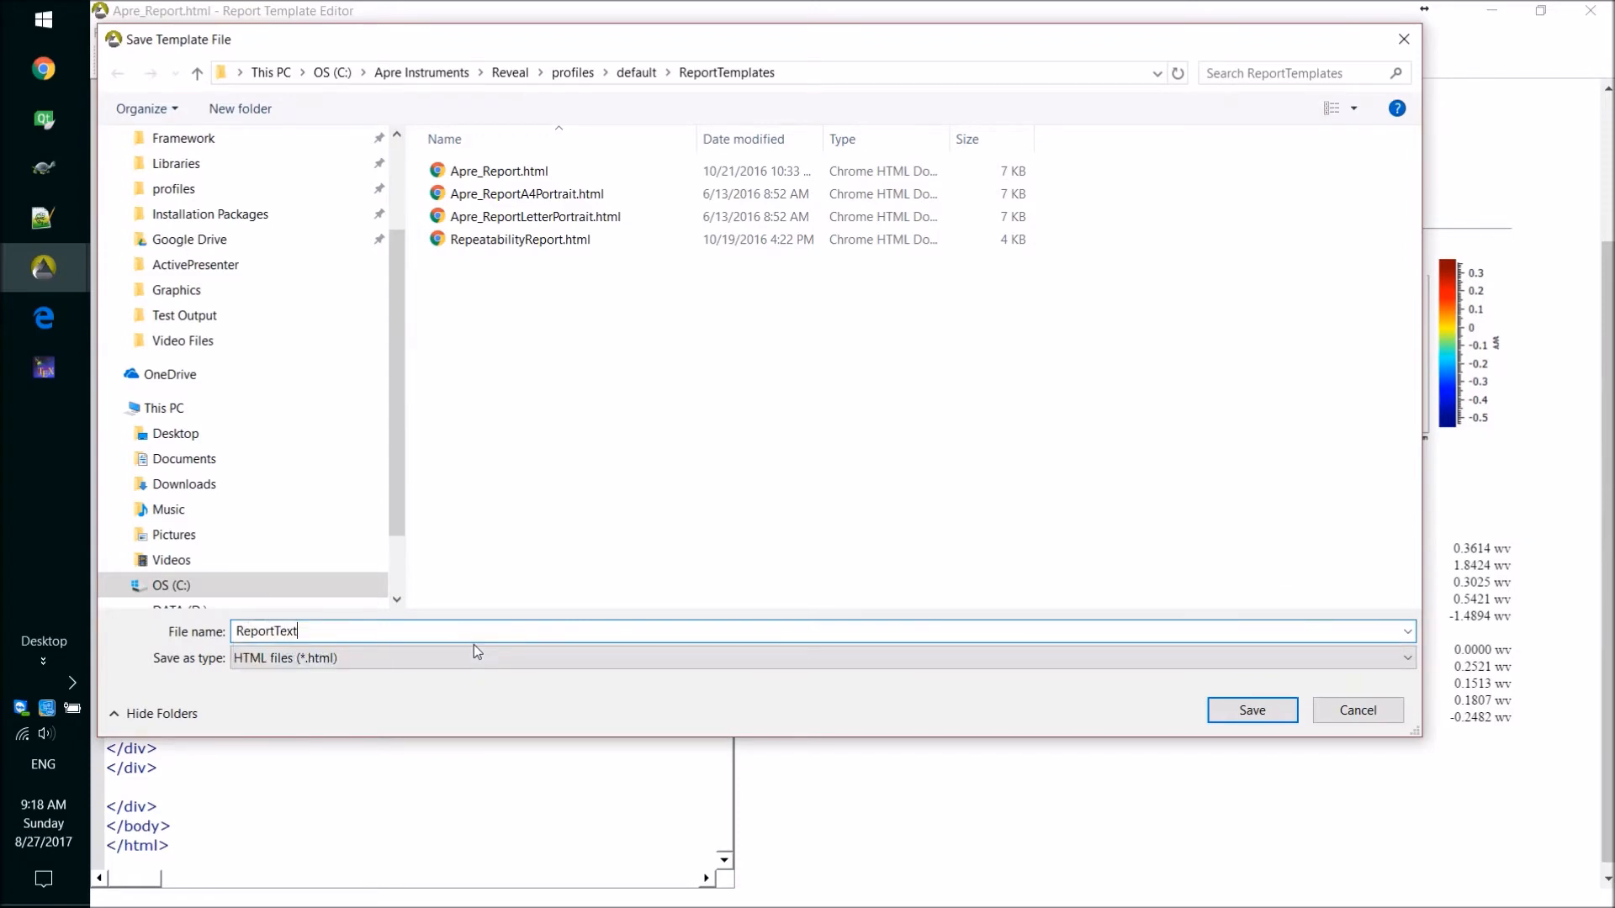
{"action": "key", "text": "BackSpace"}
{"action": "key", "text": "BackSpace"}
{"action": "type", "text": "st"}
{"action": "key", "text": "Return"}
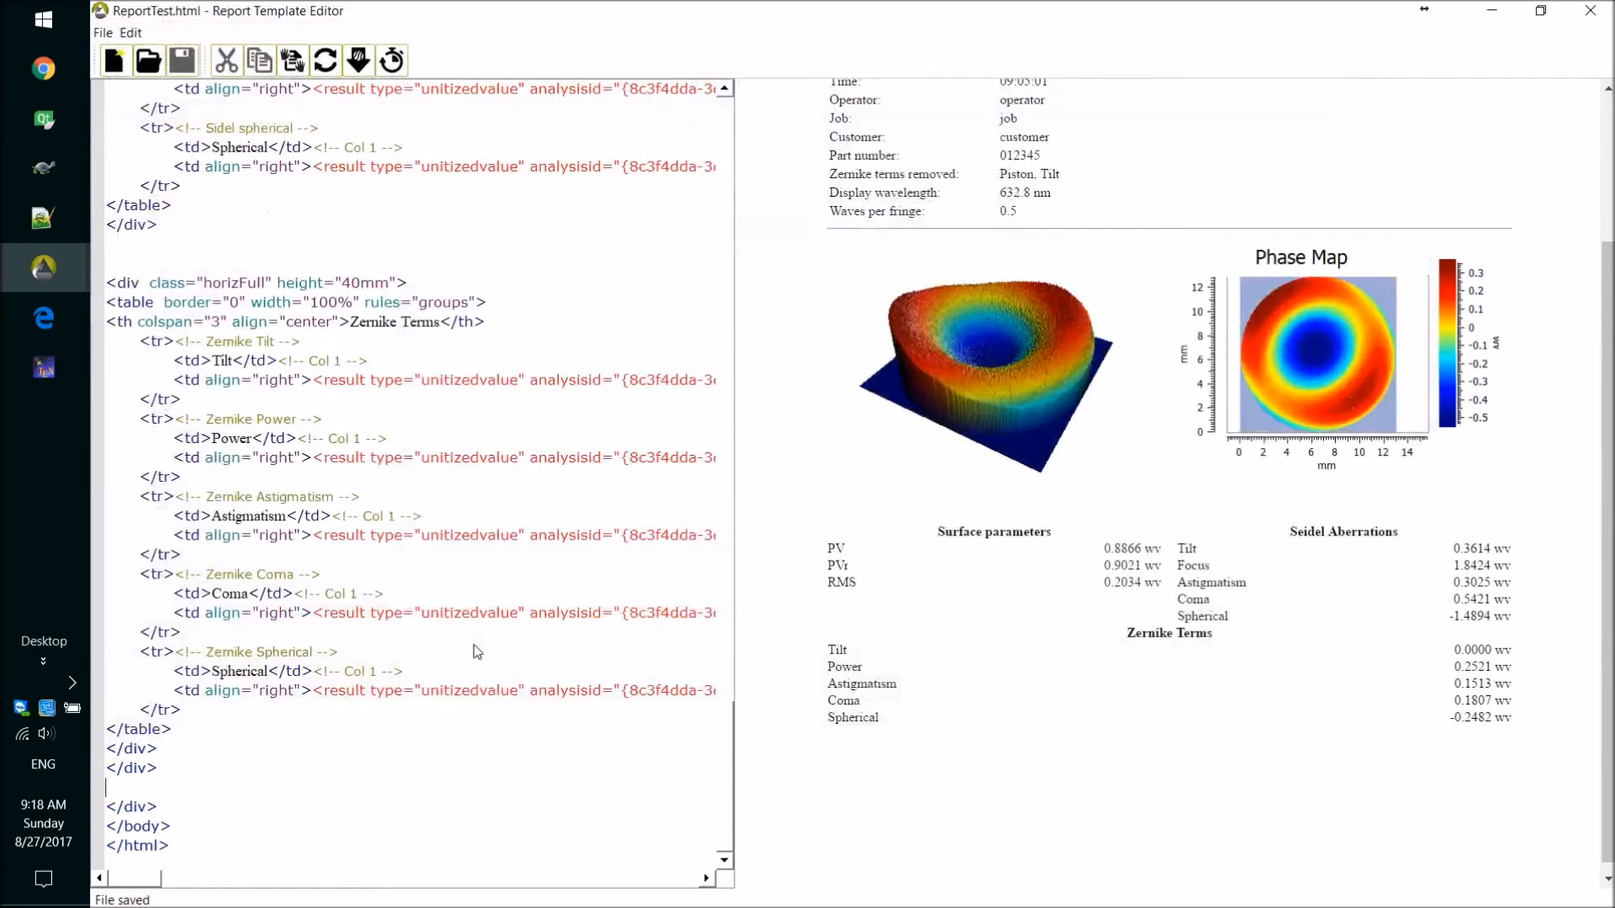
Open the result selection for inserting an analysis result into the template, and enlarge and reposition its window.
{"action": "left_click", "coordinate": [359, 61]}
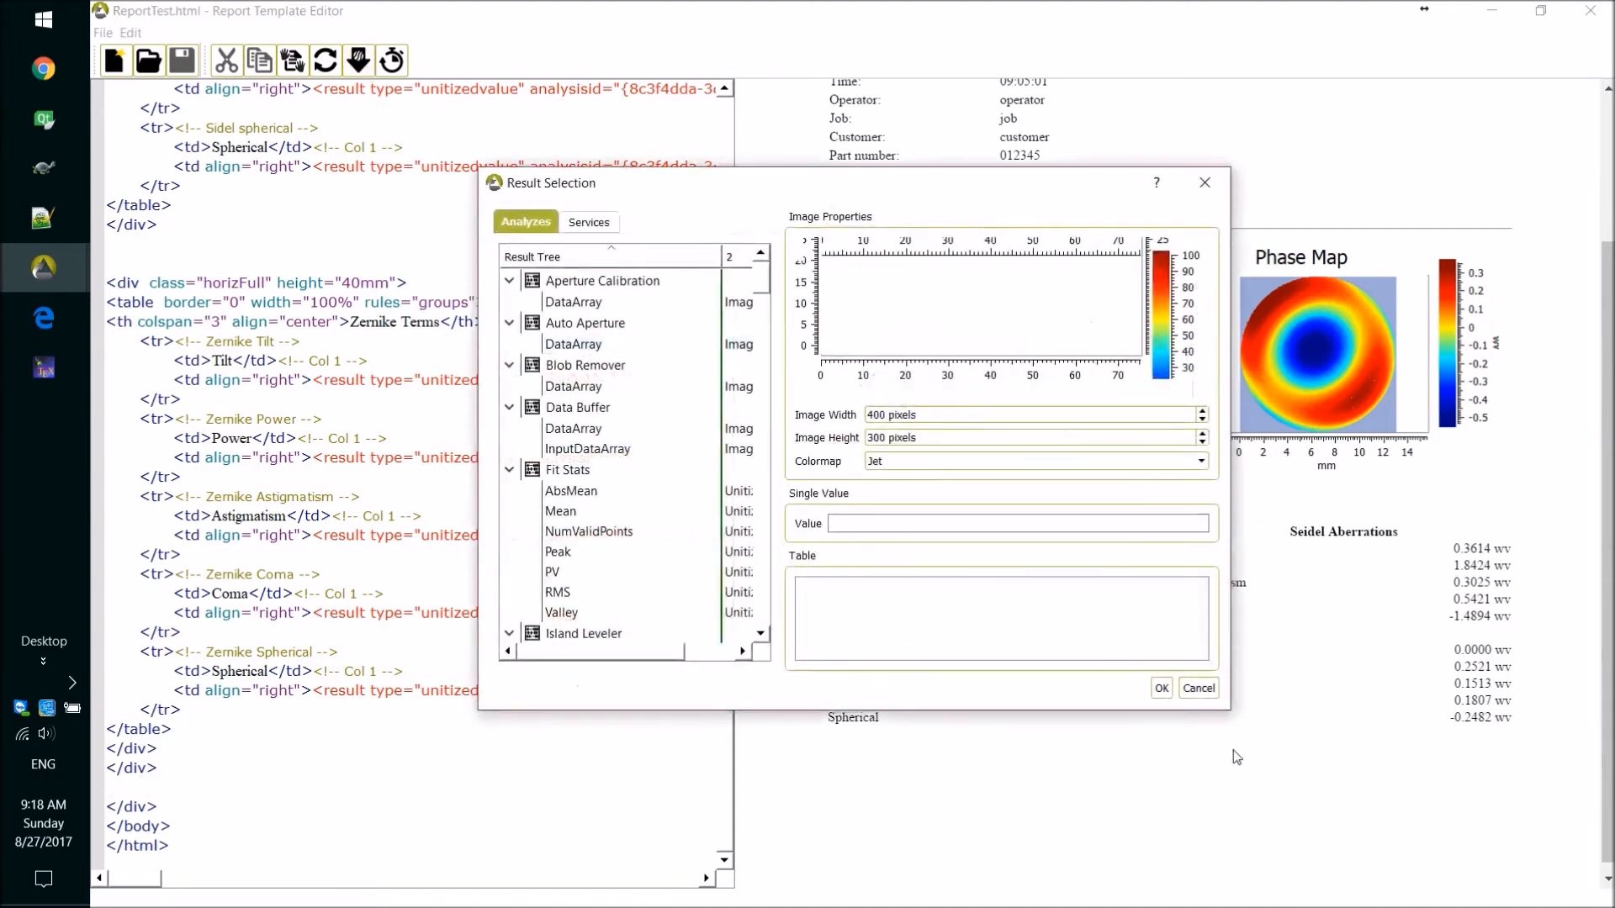
{"action": "left_click_drag", "start_coordinate": [1227, 714], "coordinate": [1515, 907]}
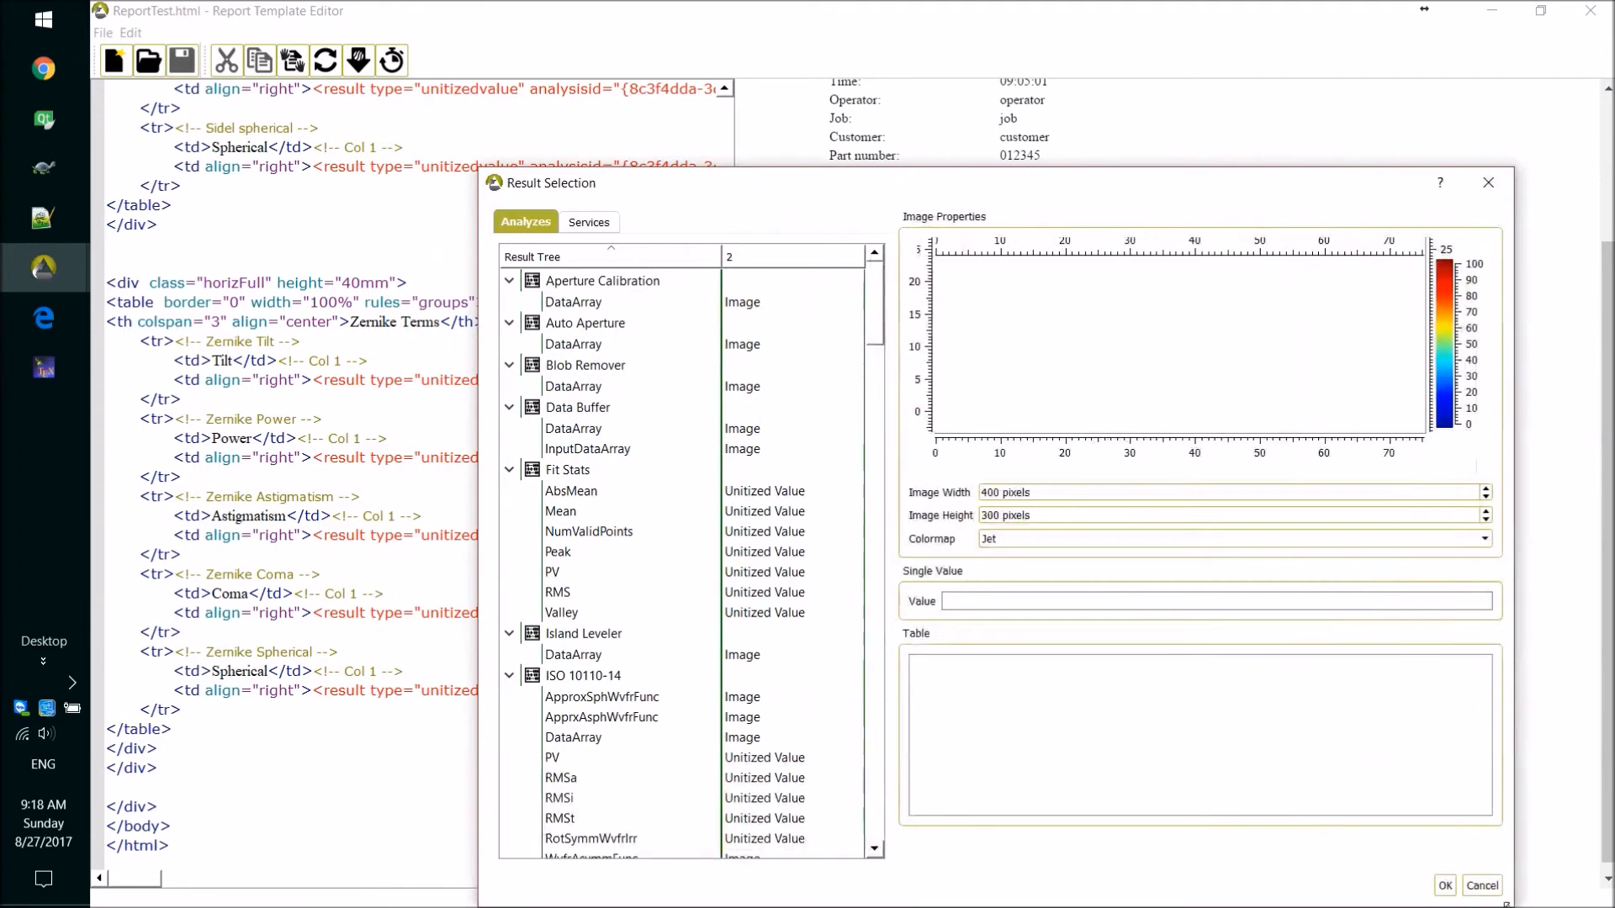
{"action": "left_click_drag", "start_coordinate": [833, 192], "coordinate": [742, 120]}
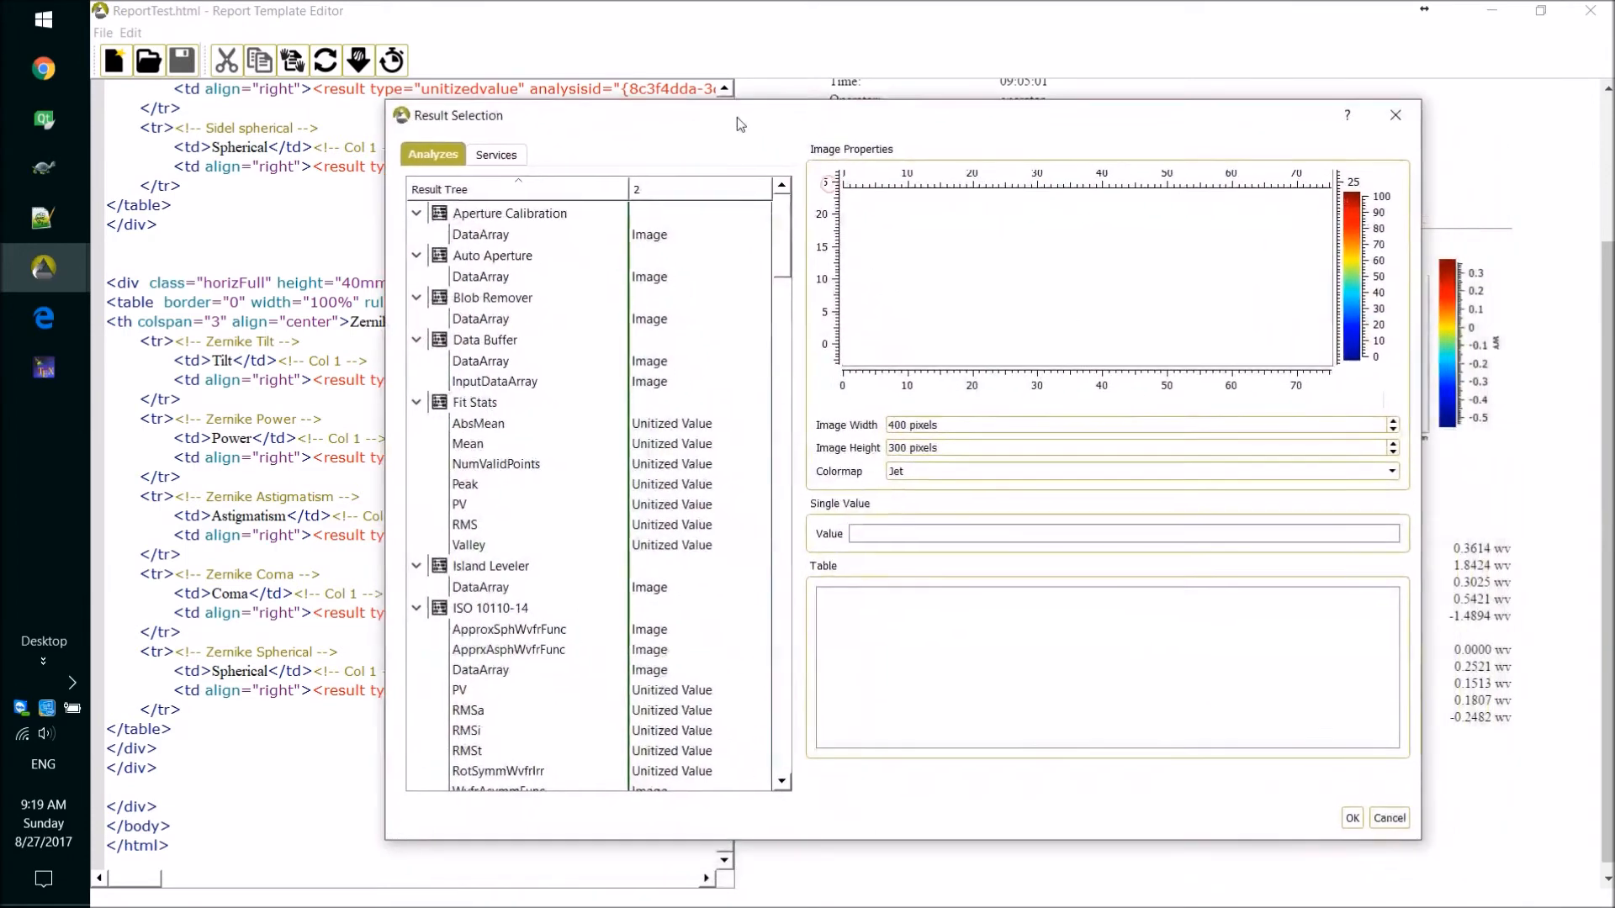
Preview available results, including the Blob Remover, Phase Calculations, Phase Masking, Phase Unwrapping and Reference Subtraction DataArray images and the Residual Stats AbsMean.
{"action": "left_click", "coordinate": [465, 316]}
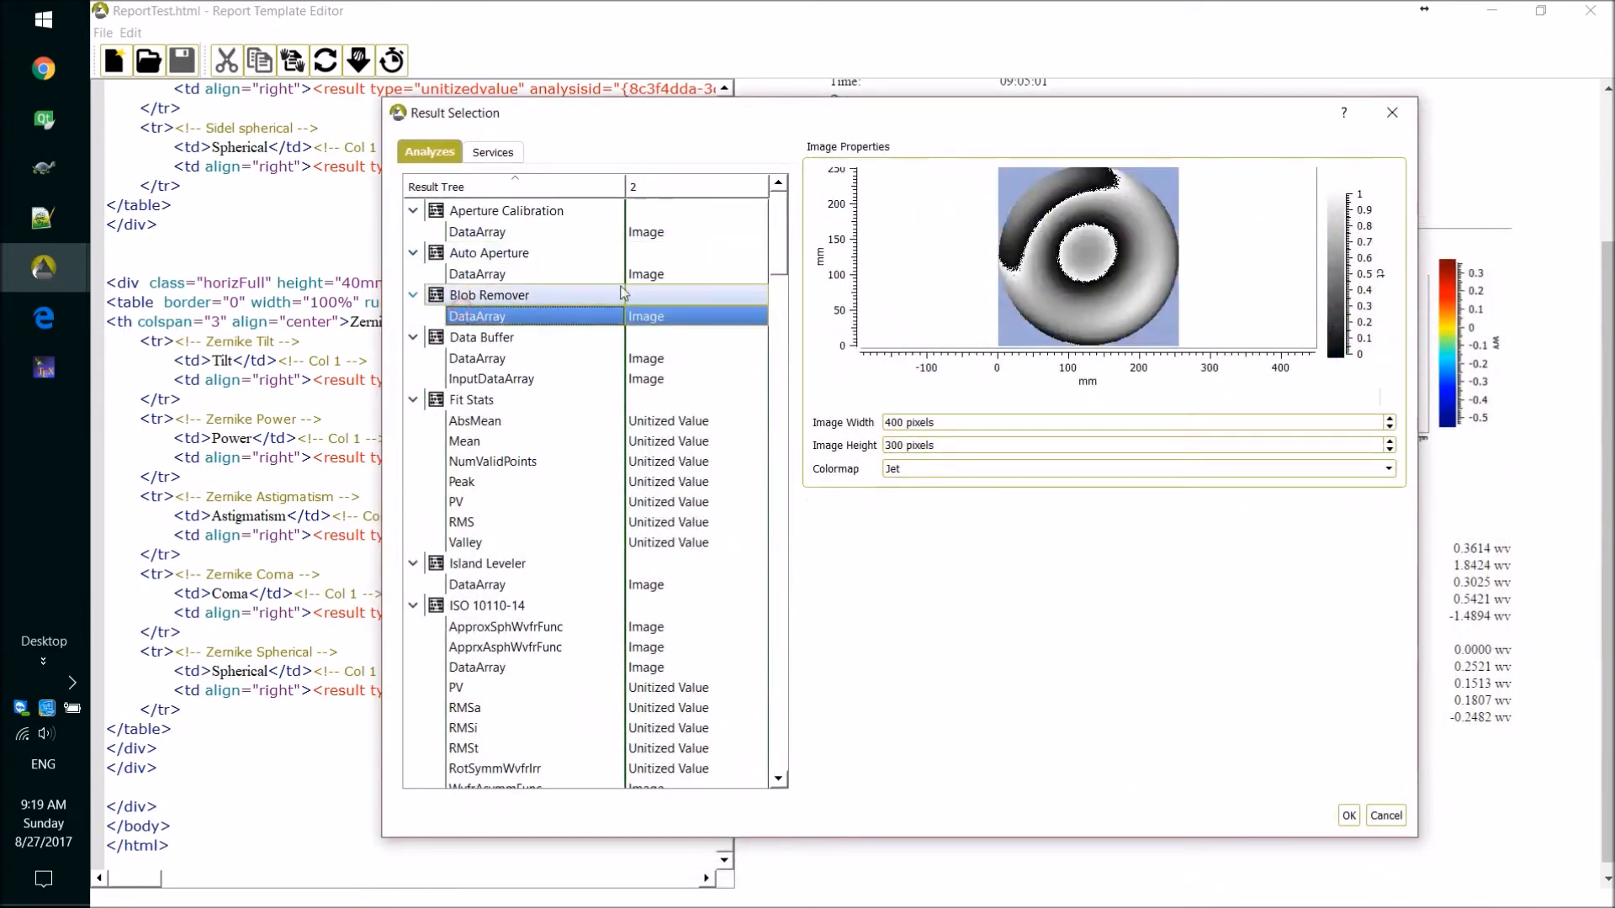
{"action": "left_click_drag", "start_coordinate": [786, 263], "coordinate": [778, 391]}
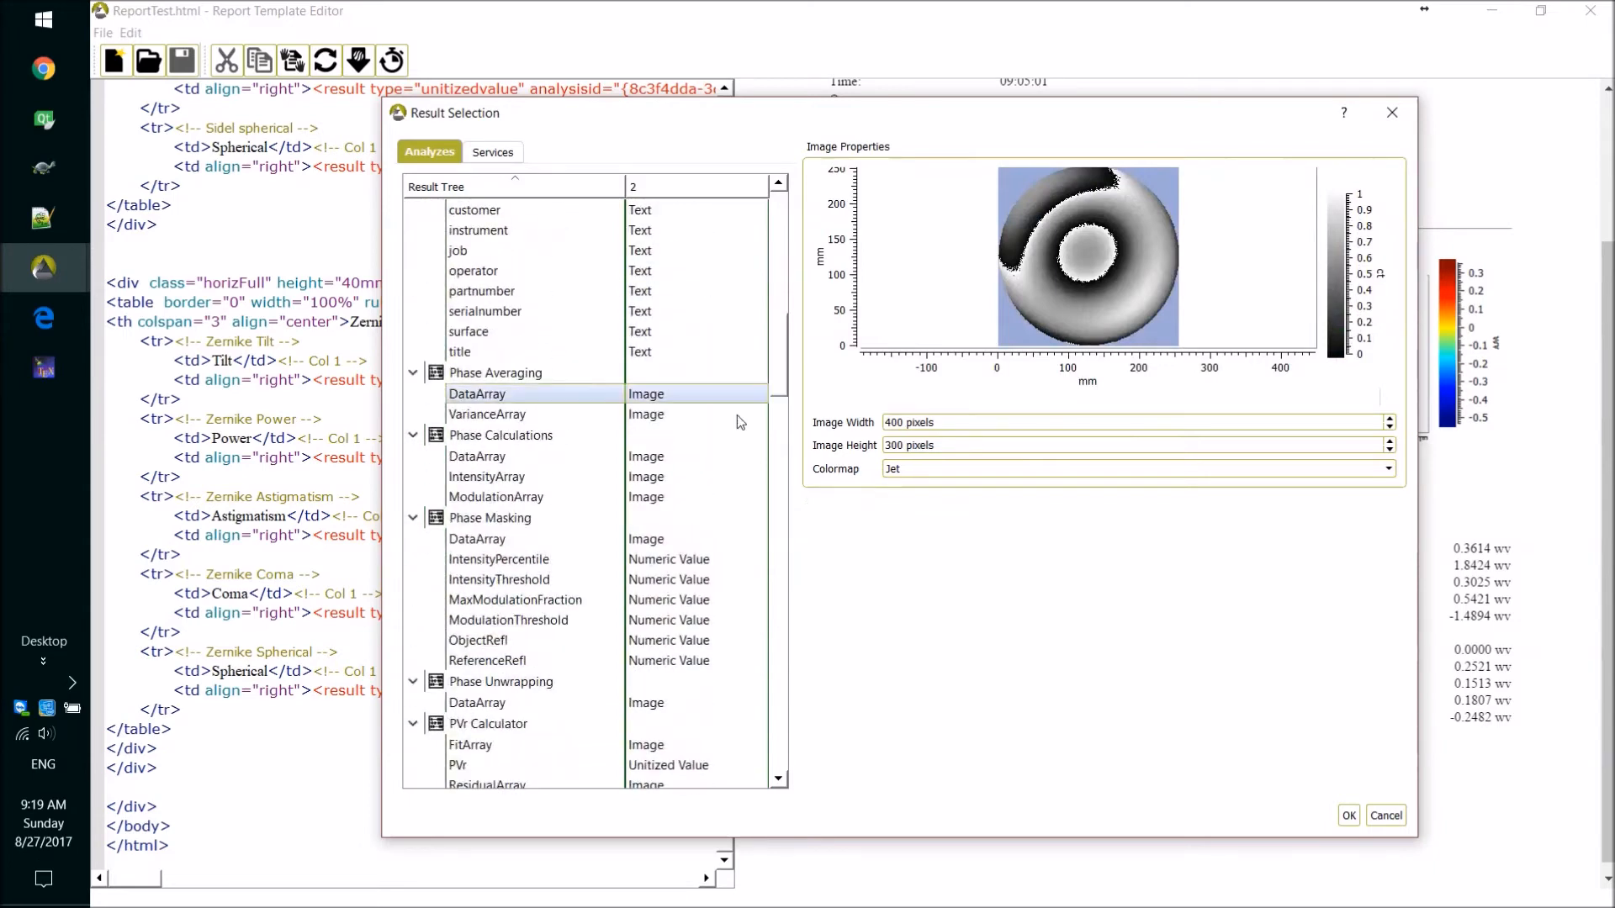
{"action": "left_click", "coordinate": [491, 462]}
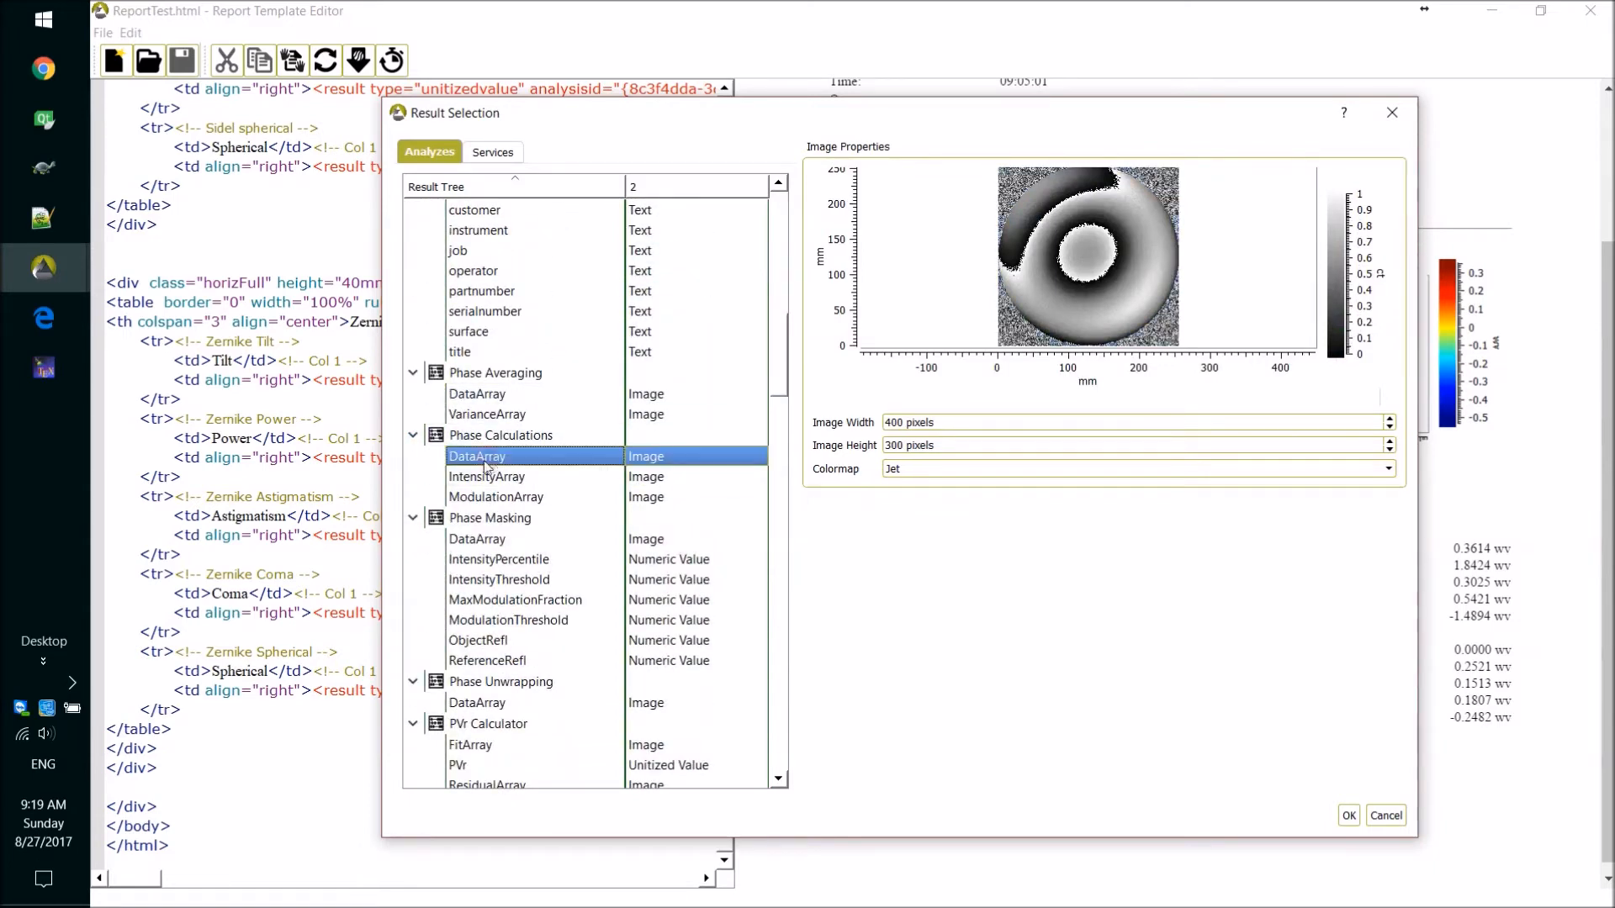
{"action": "left_click", "coordinate": [491, 543]}
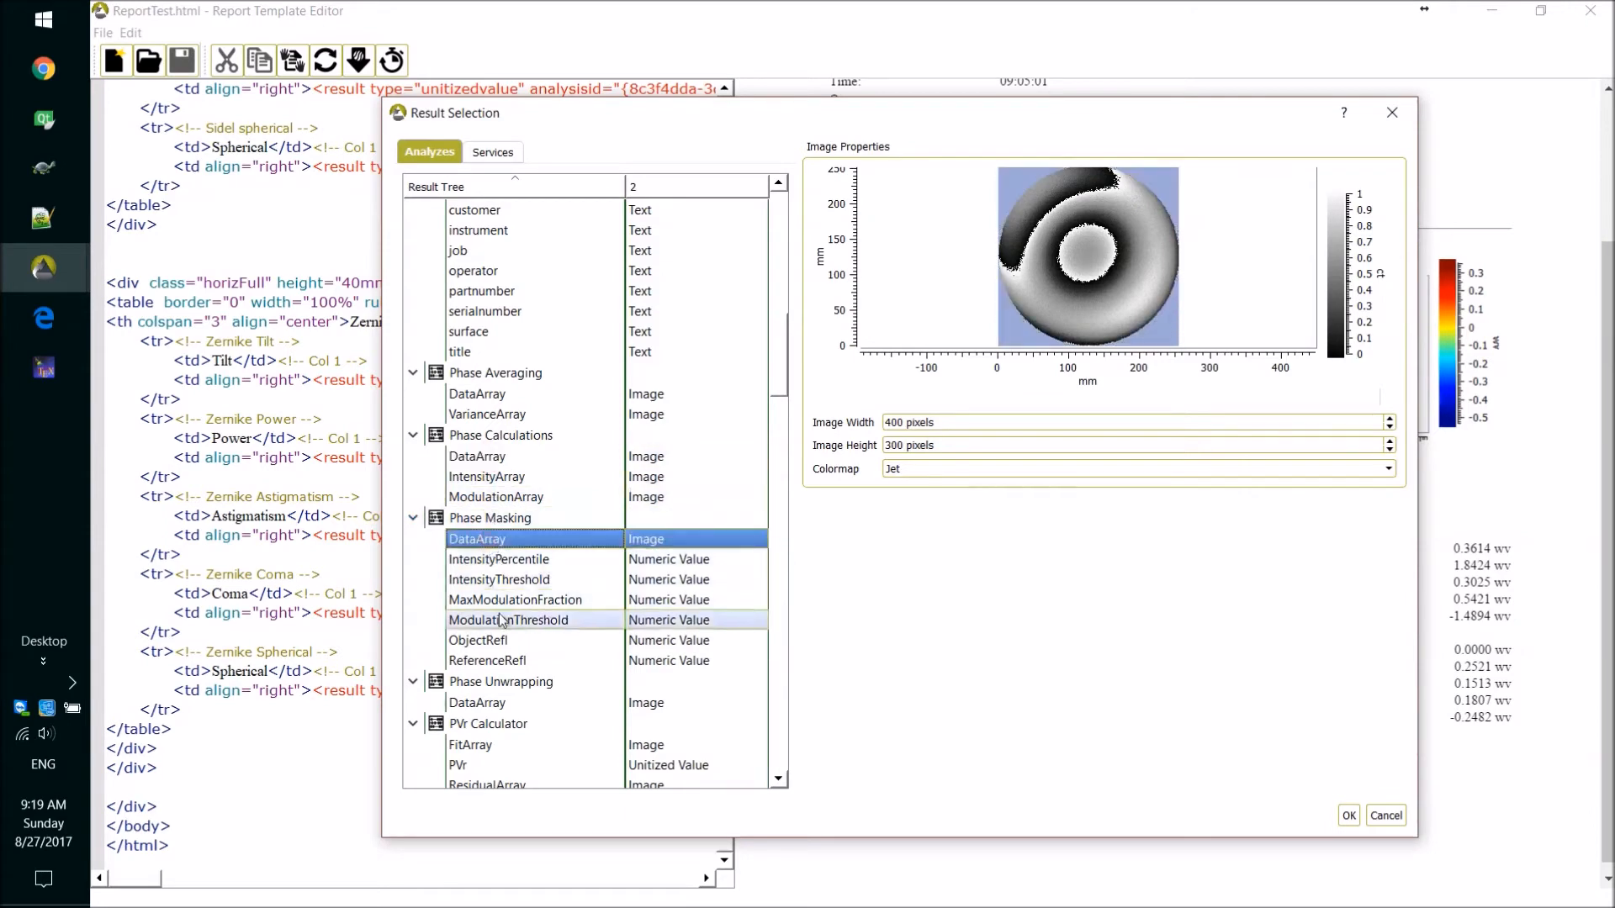
{"action": "left_click", "coordinate": [491, 708]}
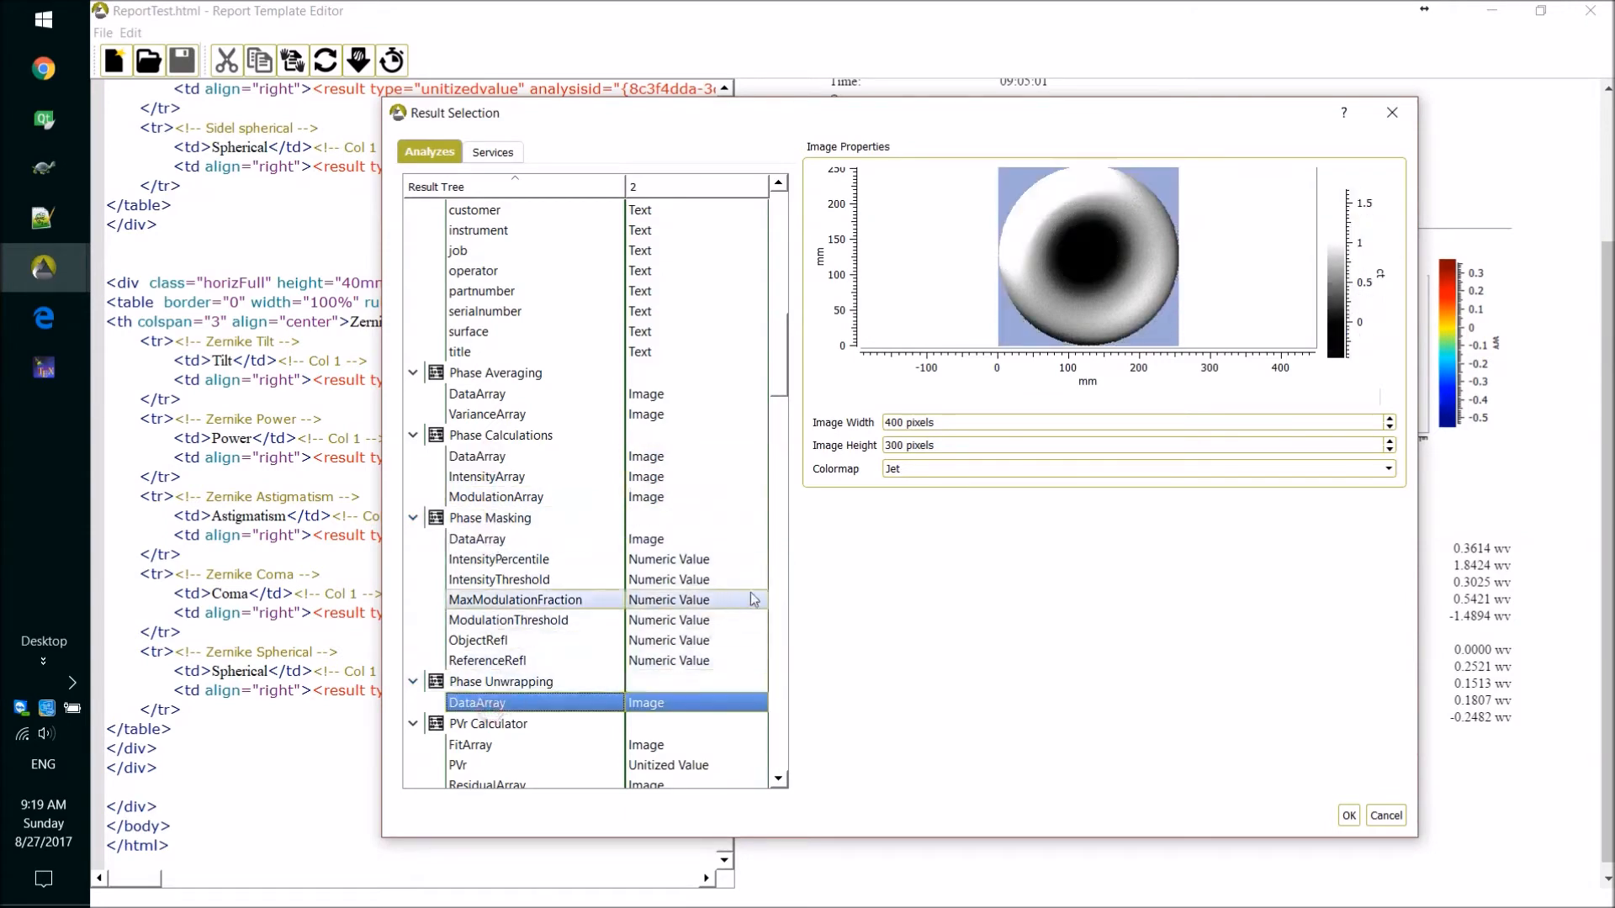
{"action": "scroll", "coordinate": [782, 408], "scroll_direction": "down", "scroll_amount": 3}
{"action": "left_click_drag", "start_coordinate": [783, 408], "coordinate": [790, 446]}
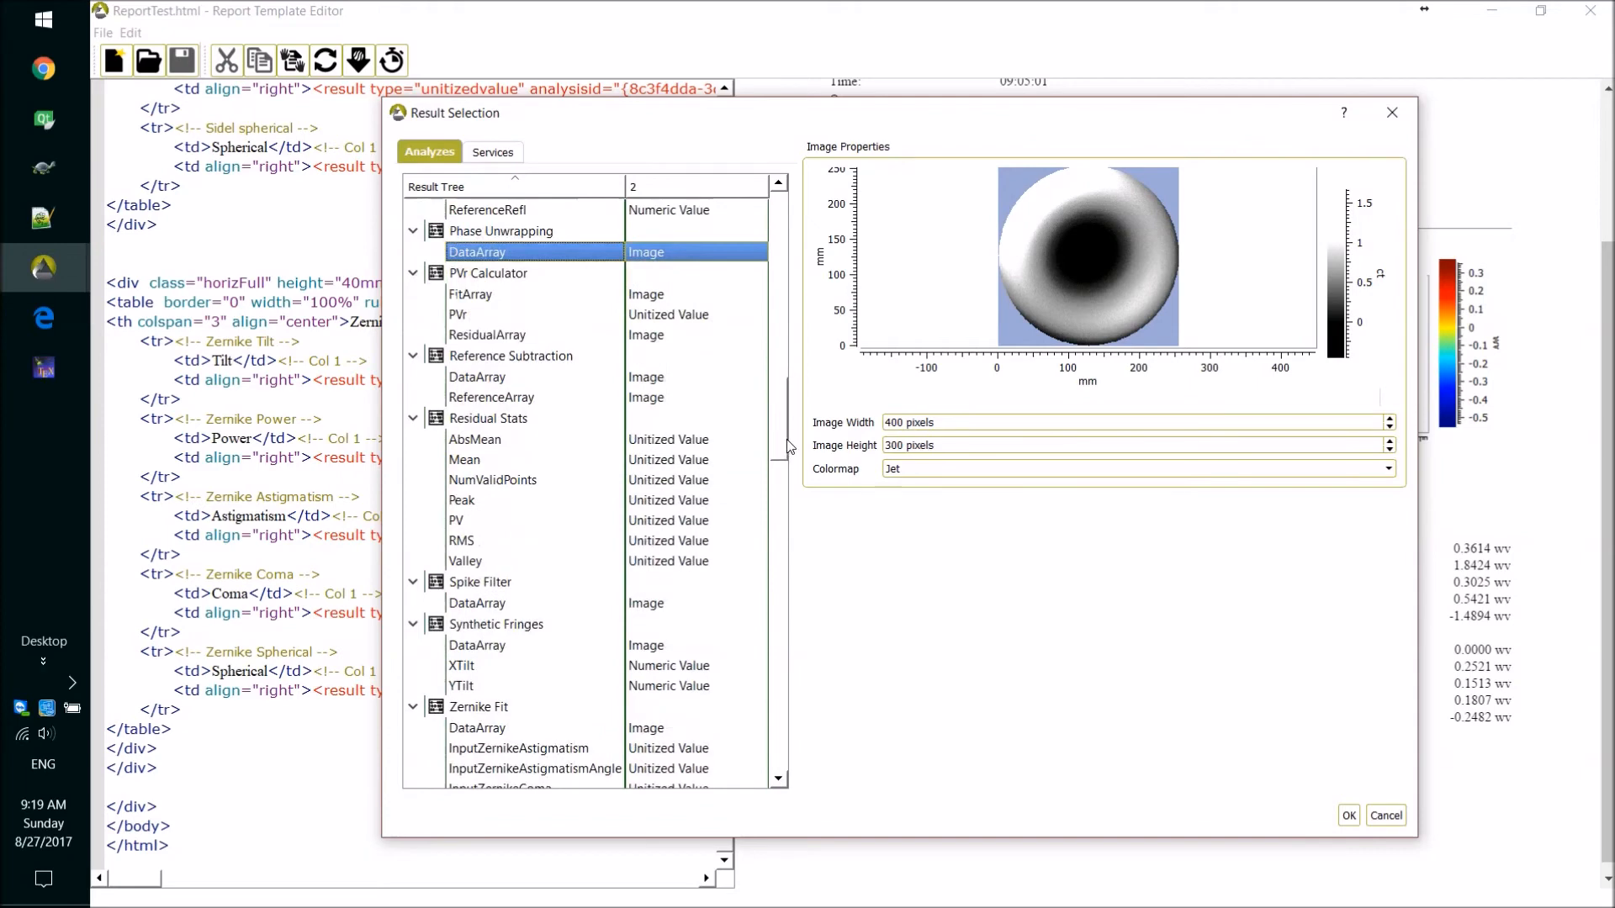
{"action": "left_click", "coordinate": [496, 442]}
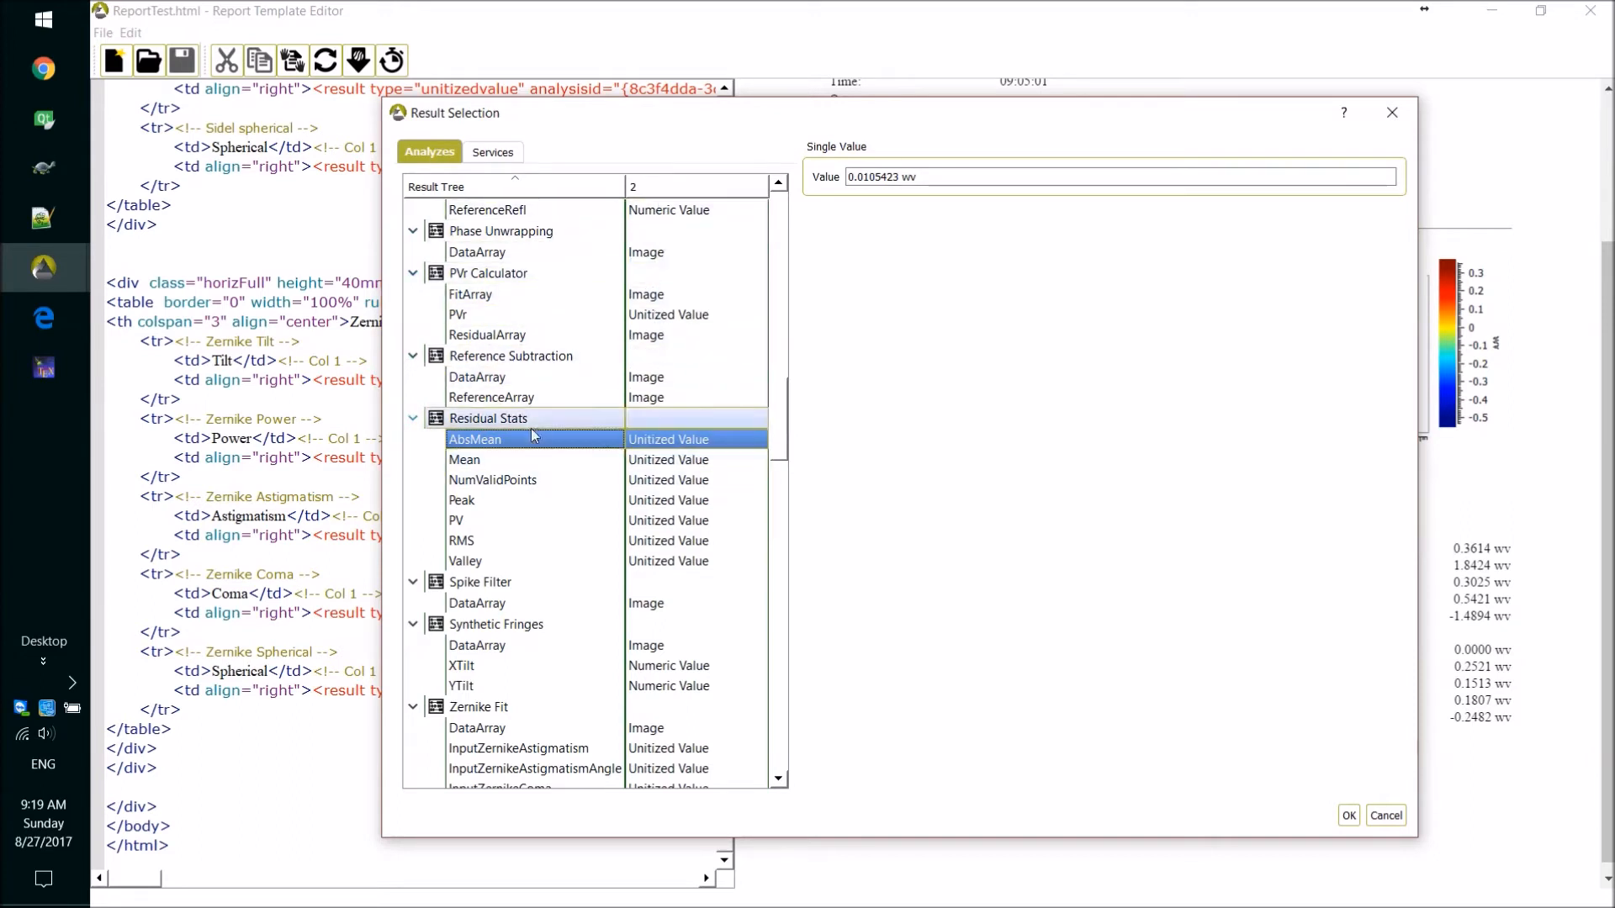
{"action": "left_click", "coordinate": [504, 385]}
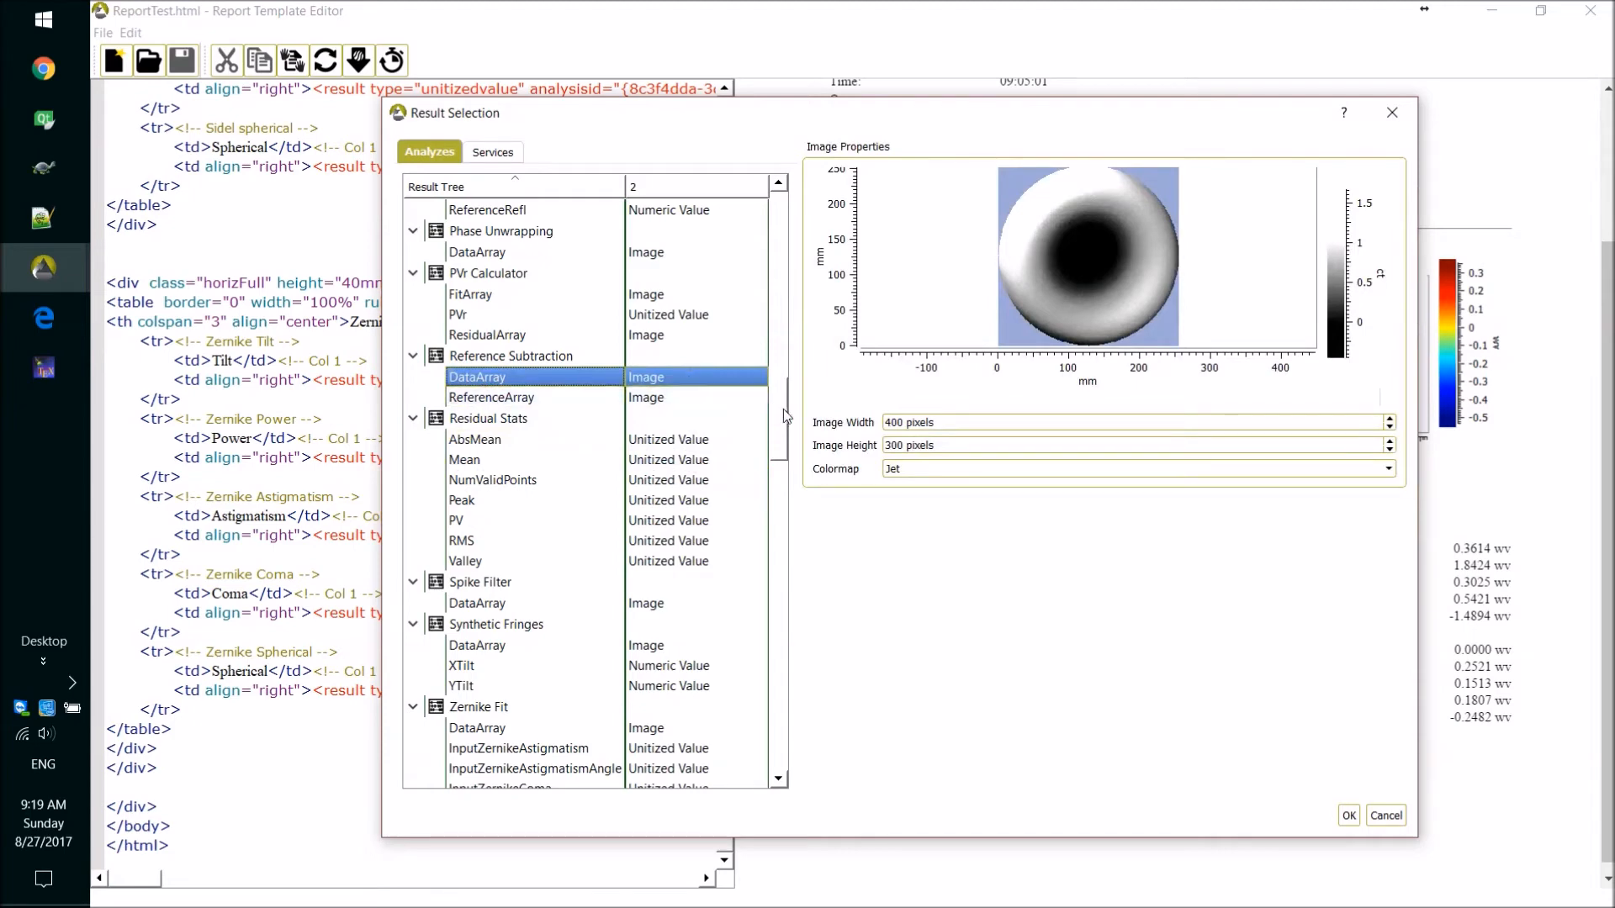
Preview the ZernikeSetTypeName text result among the Zernike Fit results and return to the beginning of the result tree.
{"action": "left_click_drag", "start_coordinate": [781, 428], "coordinate": [774, 671]}
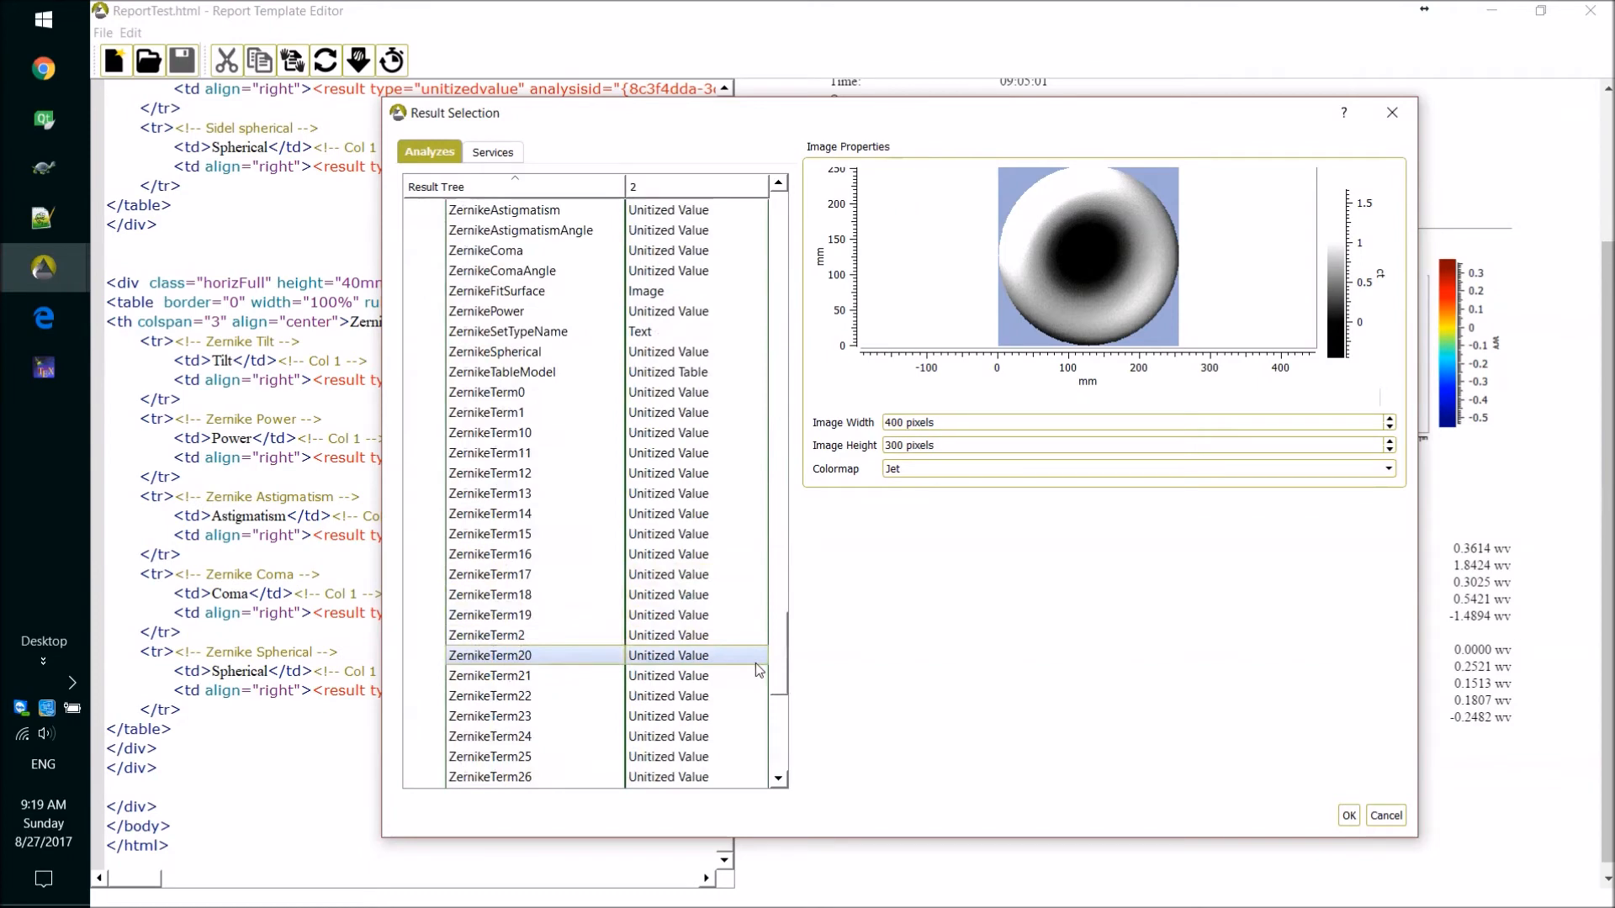
{"action": "left_click", "coordinate": [486, 338]}
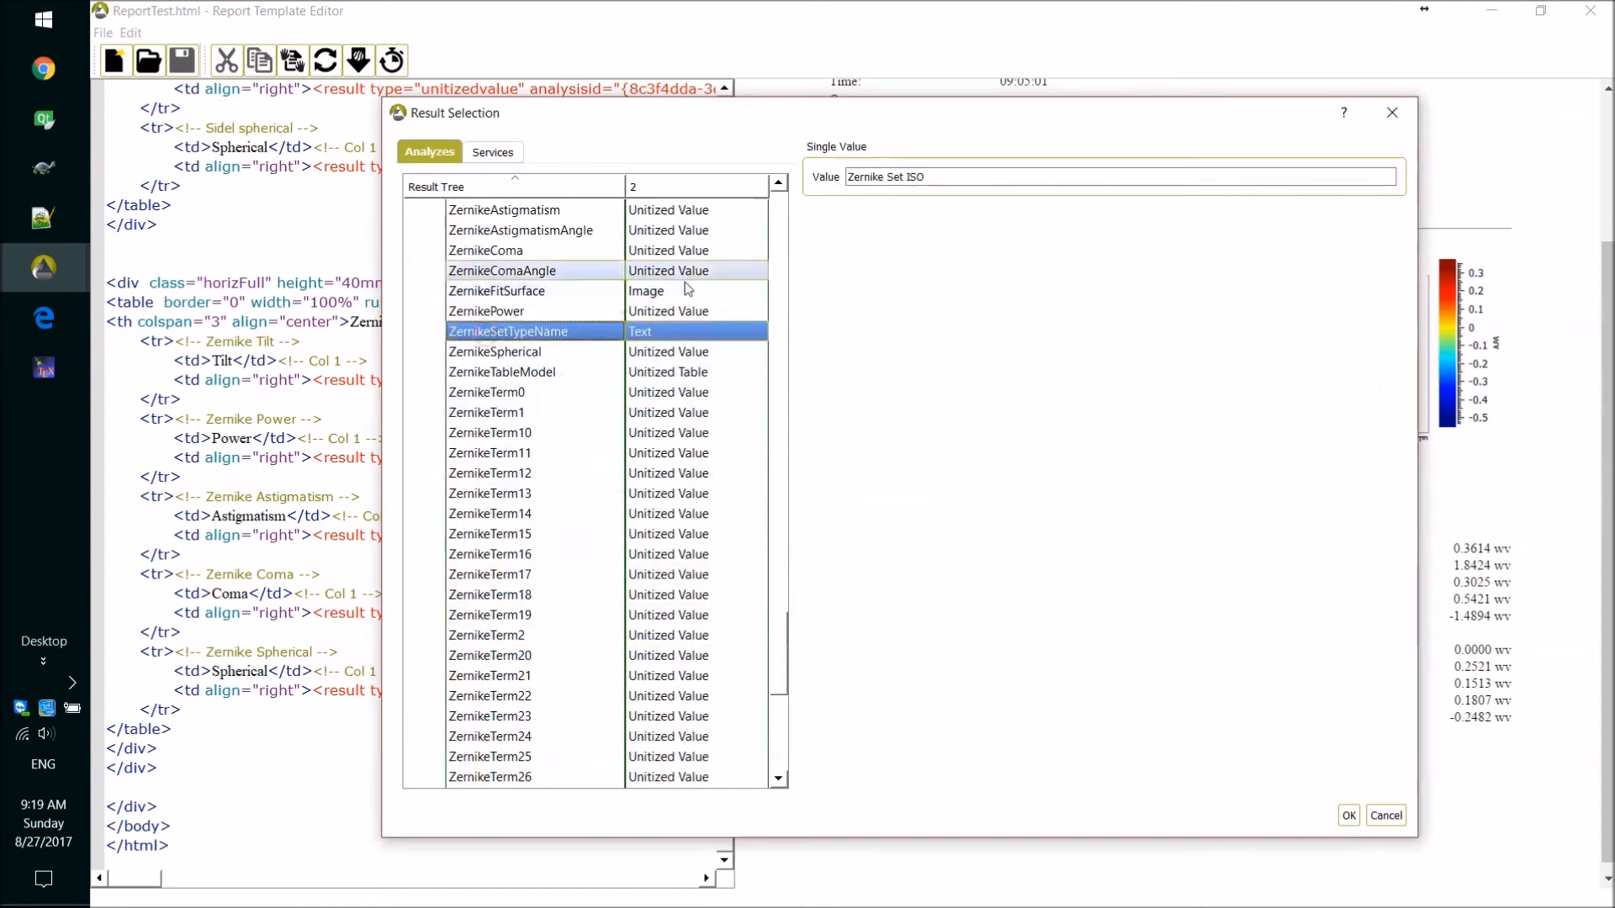
{"action": "left_click", "coordinate": [938, 176]}
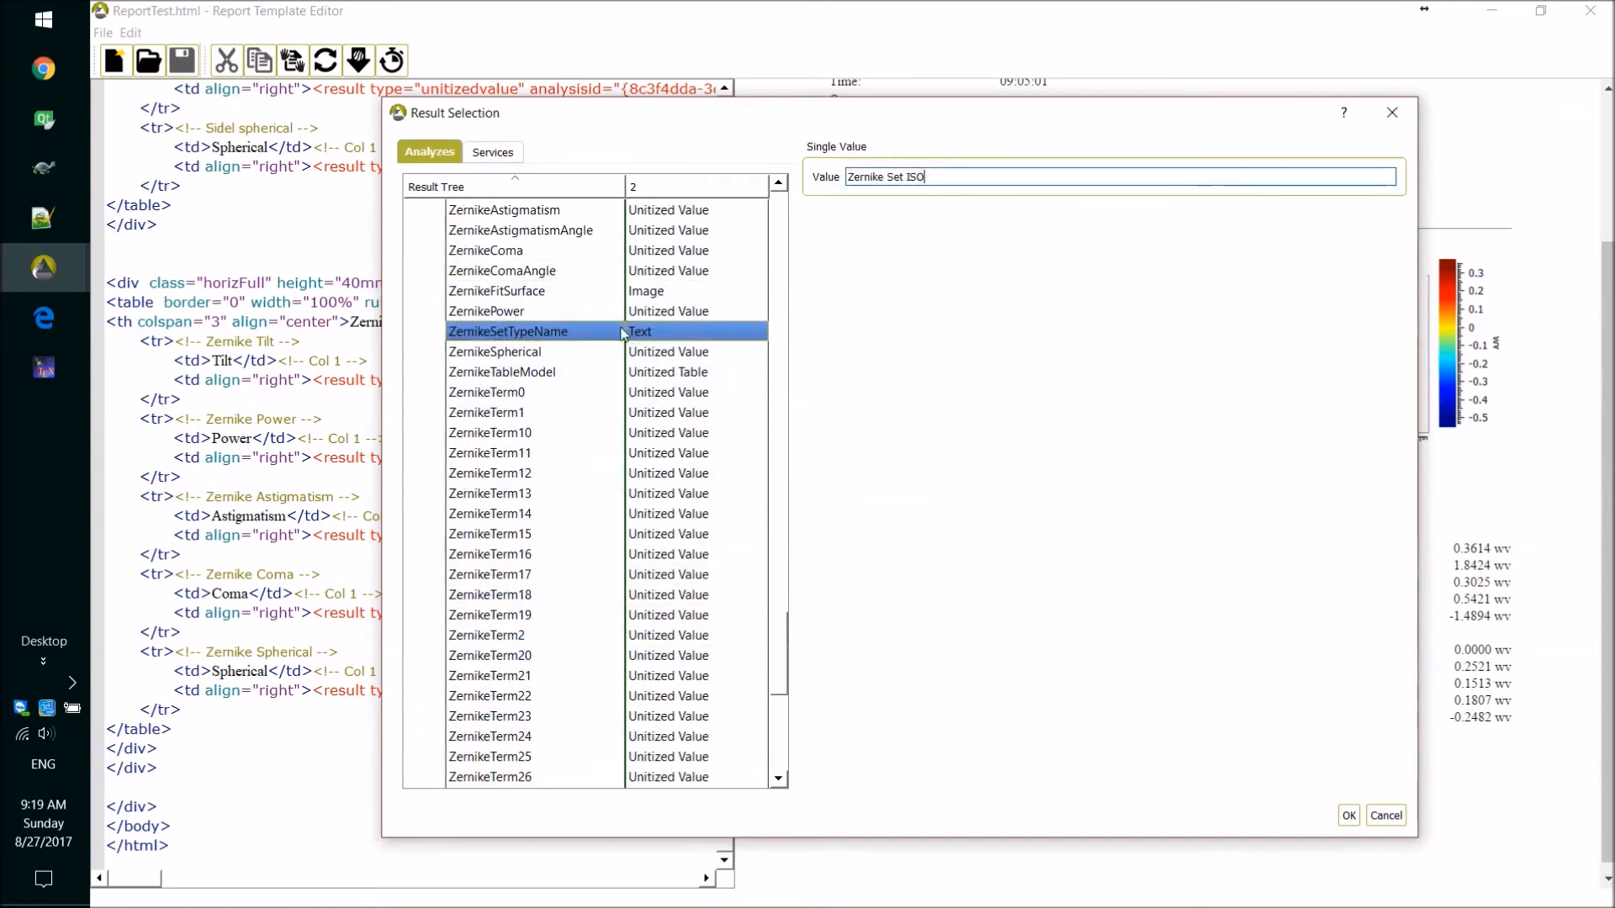
{"action": "left_click_drag", "start_coordinate": [776, 652], "coordinate": [781, 220]}
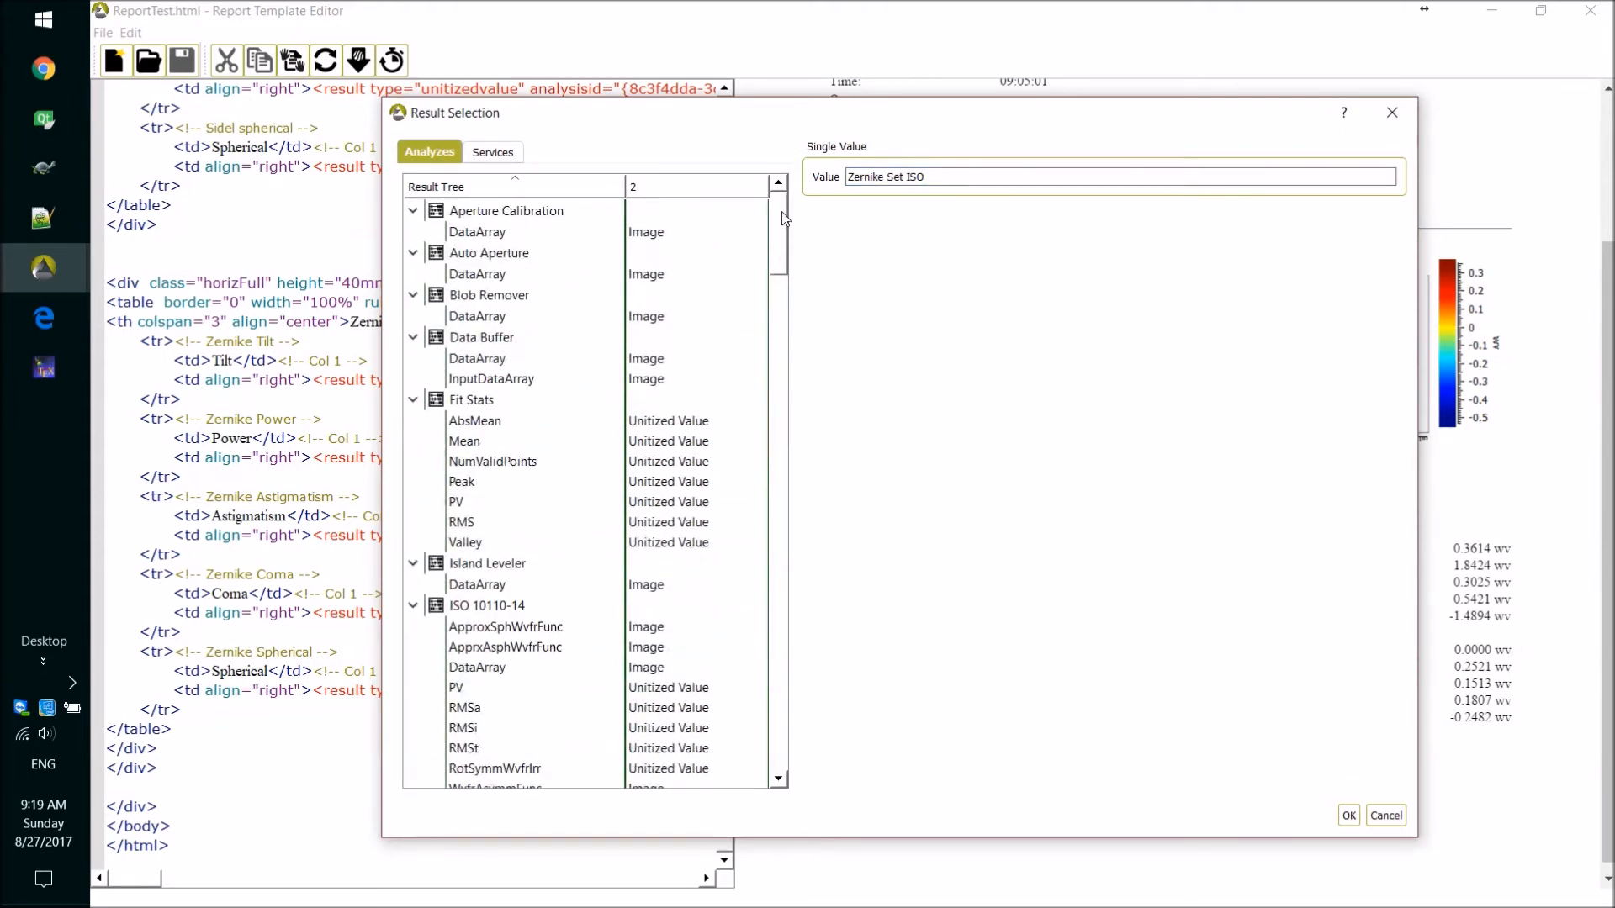
Insert the Data Buffer DataArray image below the Zernike Terms section and update the report preview to show it.
{"action": "left_click", "coordinate": [478, 358]}
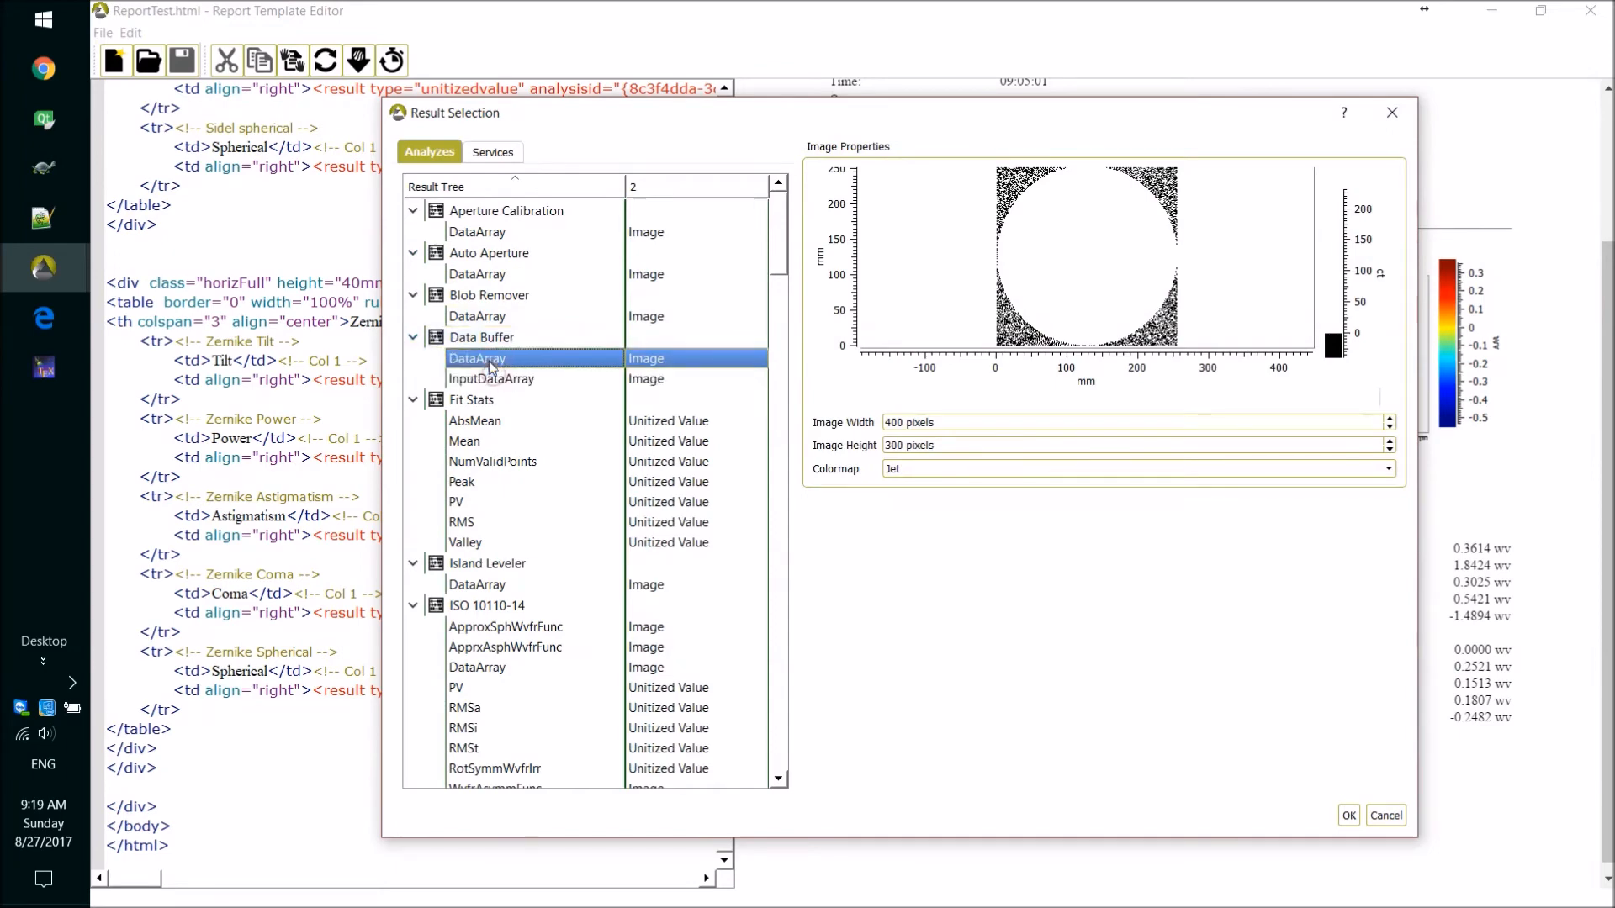
{"action": "left_click", "coordinate": [1348, 815]}
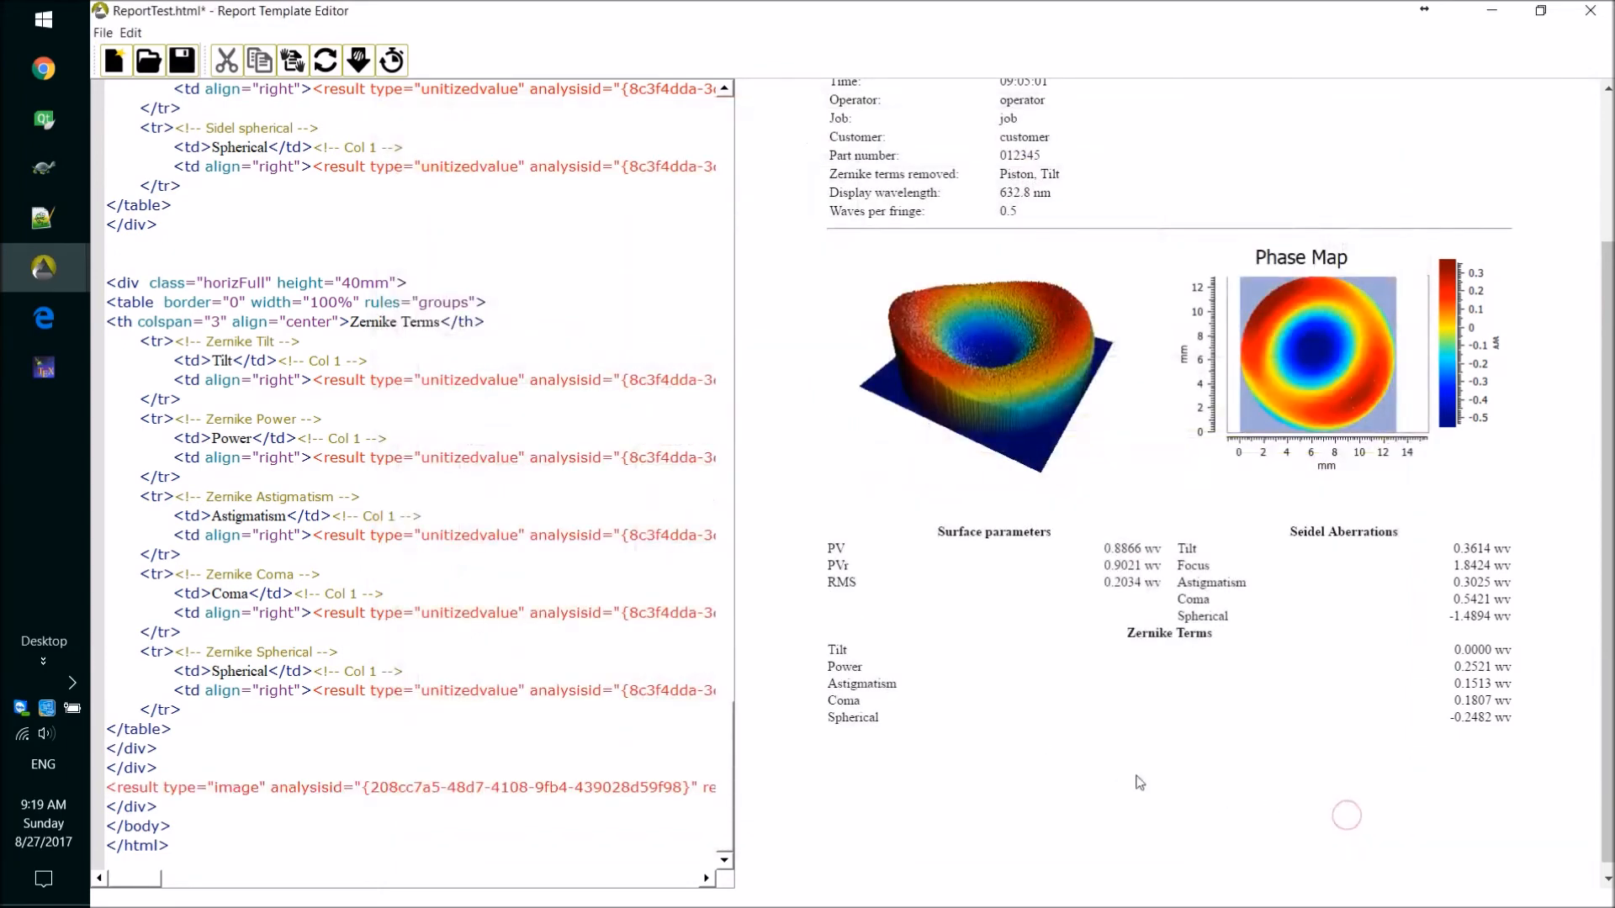
{"action": "left_click", "coordinate": [325, 72]}
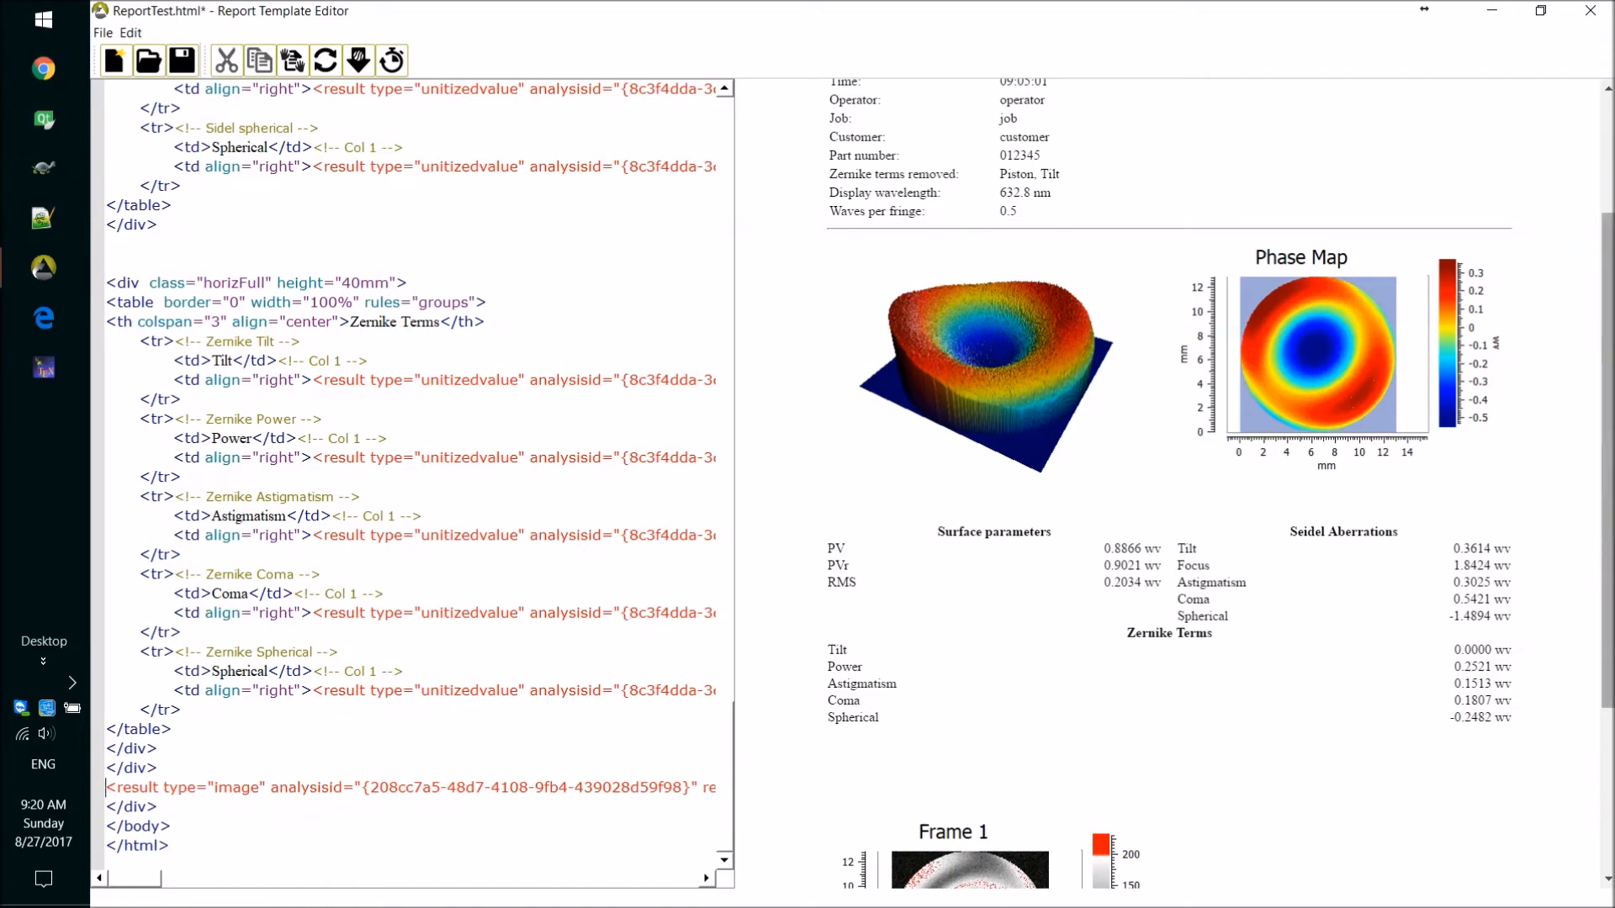
{"action": "left_click_drag", "start_coordinate": [1608, 540], "coordinate": [1607, 868]}
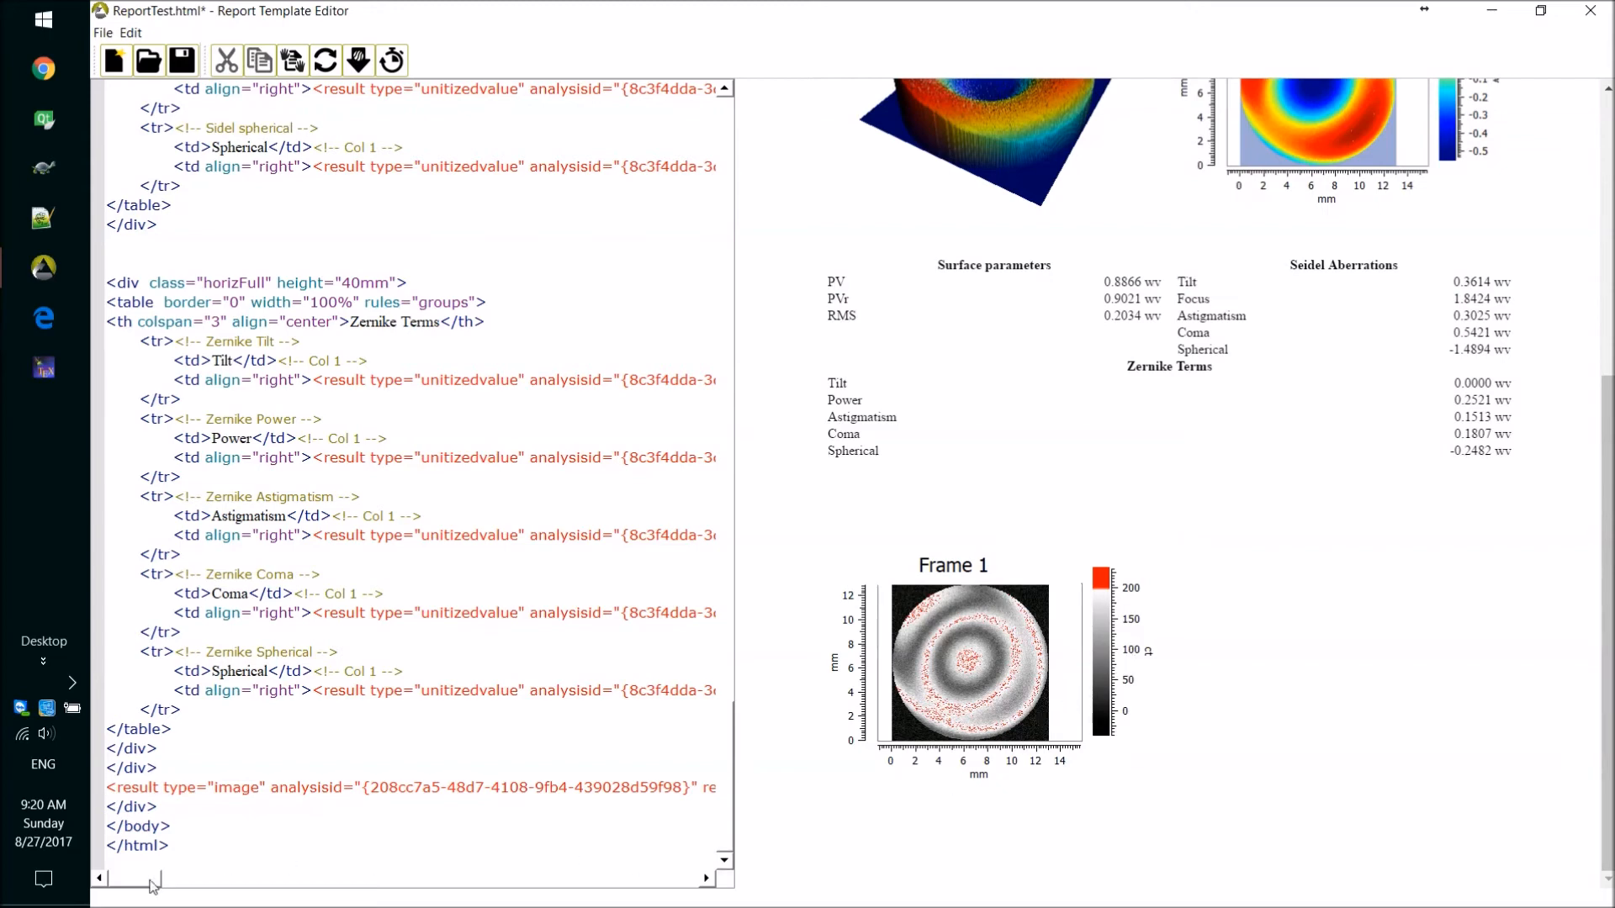
Examine the inserted image tag's colormap and pixmap size attributes, and the 3D and 2D plot code earlier in the template.
{"action": "left_click_drag", "start_coordinate": [138, 879], "coordinate": [573, 797]}
{"action": "left_click_drag", "start_coordinate": [561, 883], "coordinate": [511, 883]}
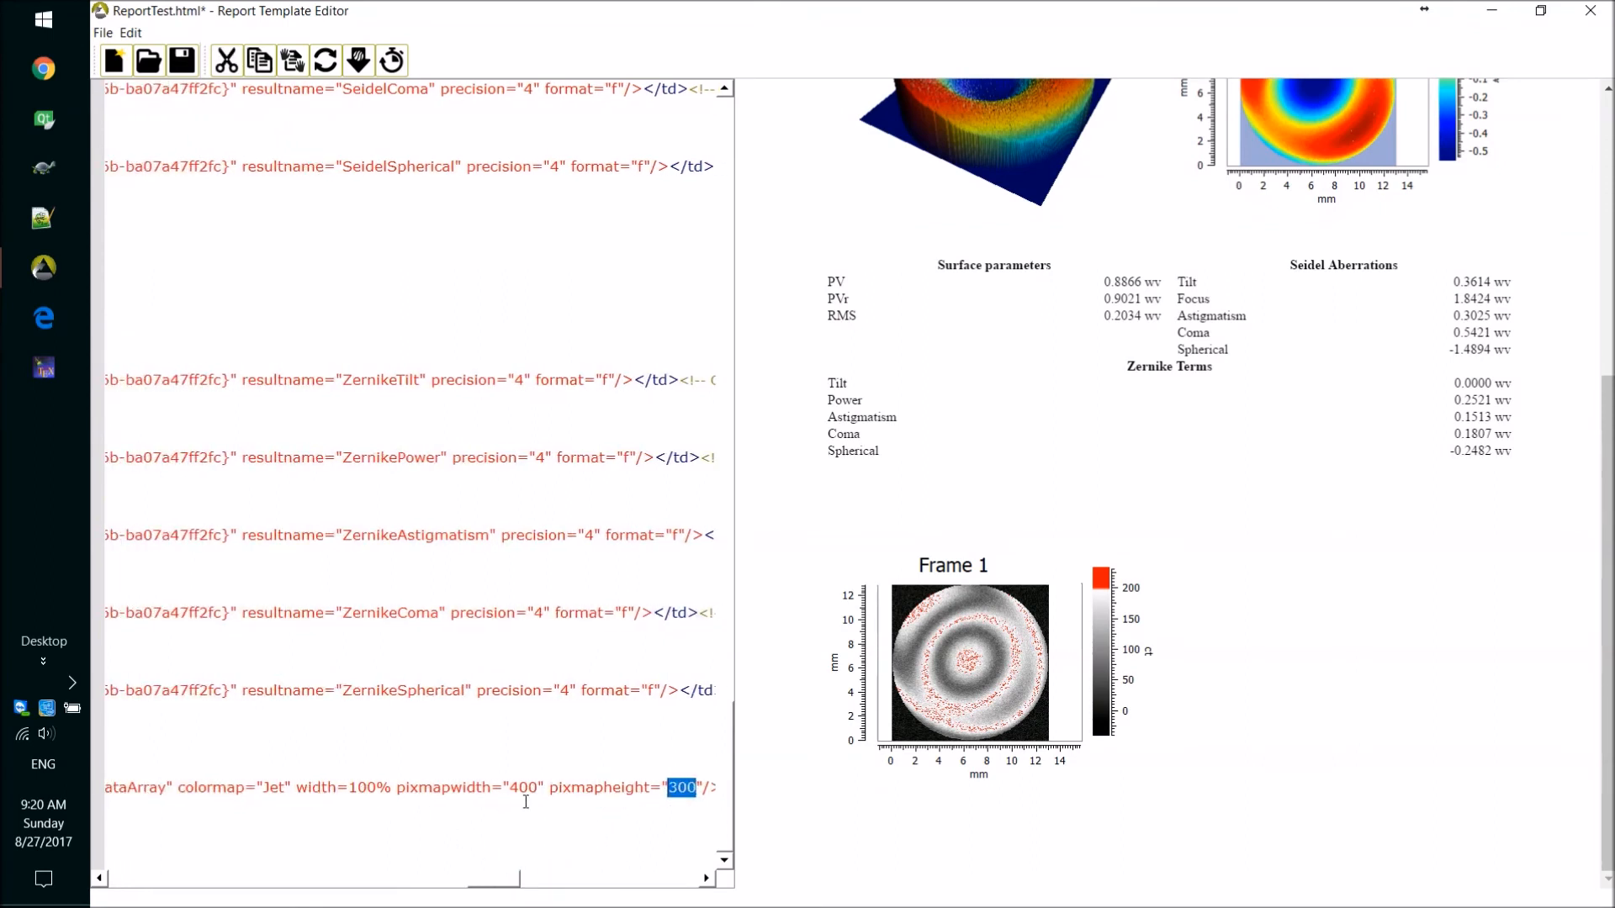
{"action": "left_click_drag", "start_coordinate": [495, 885], "coordinate": [93, 858]}
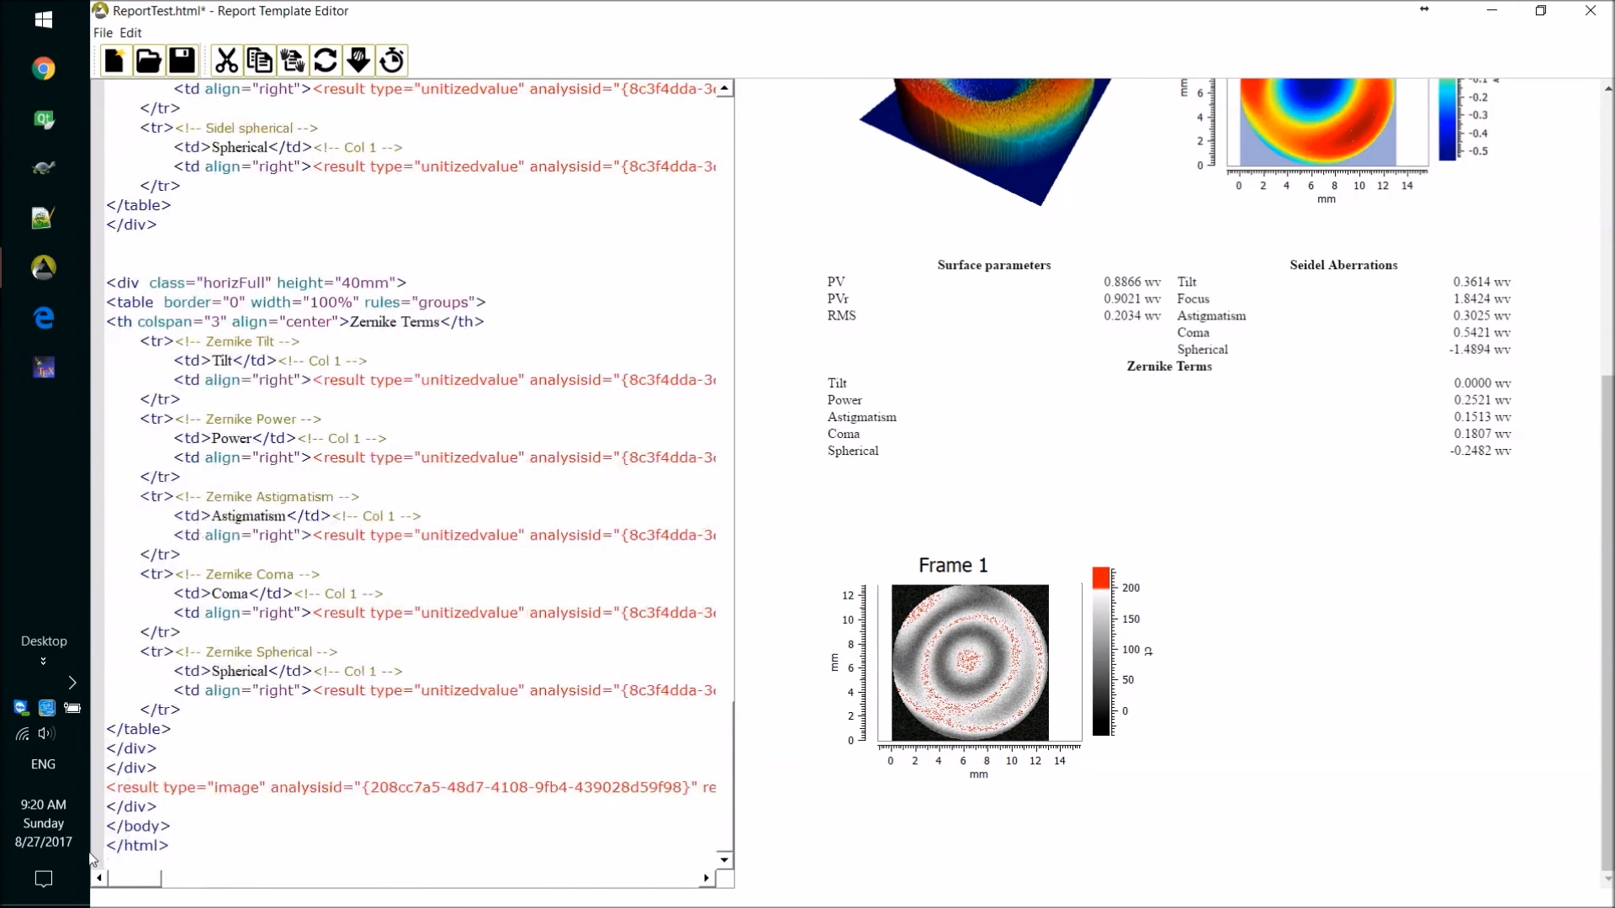
{"action": "left_click_drag", "start_coordinate": [729, 799], "coordinate": [718, 511]}
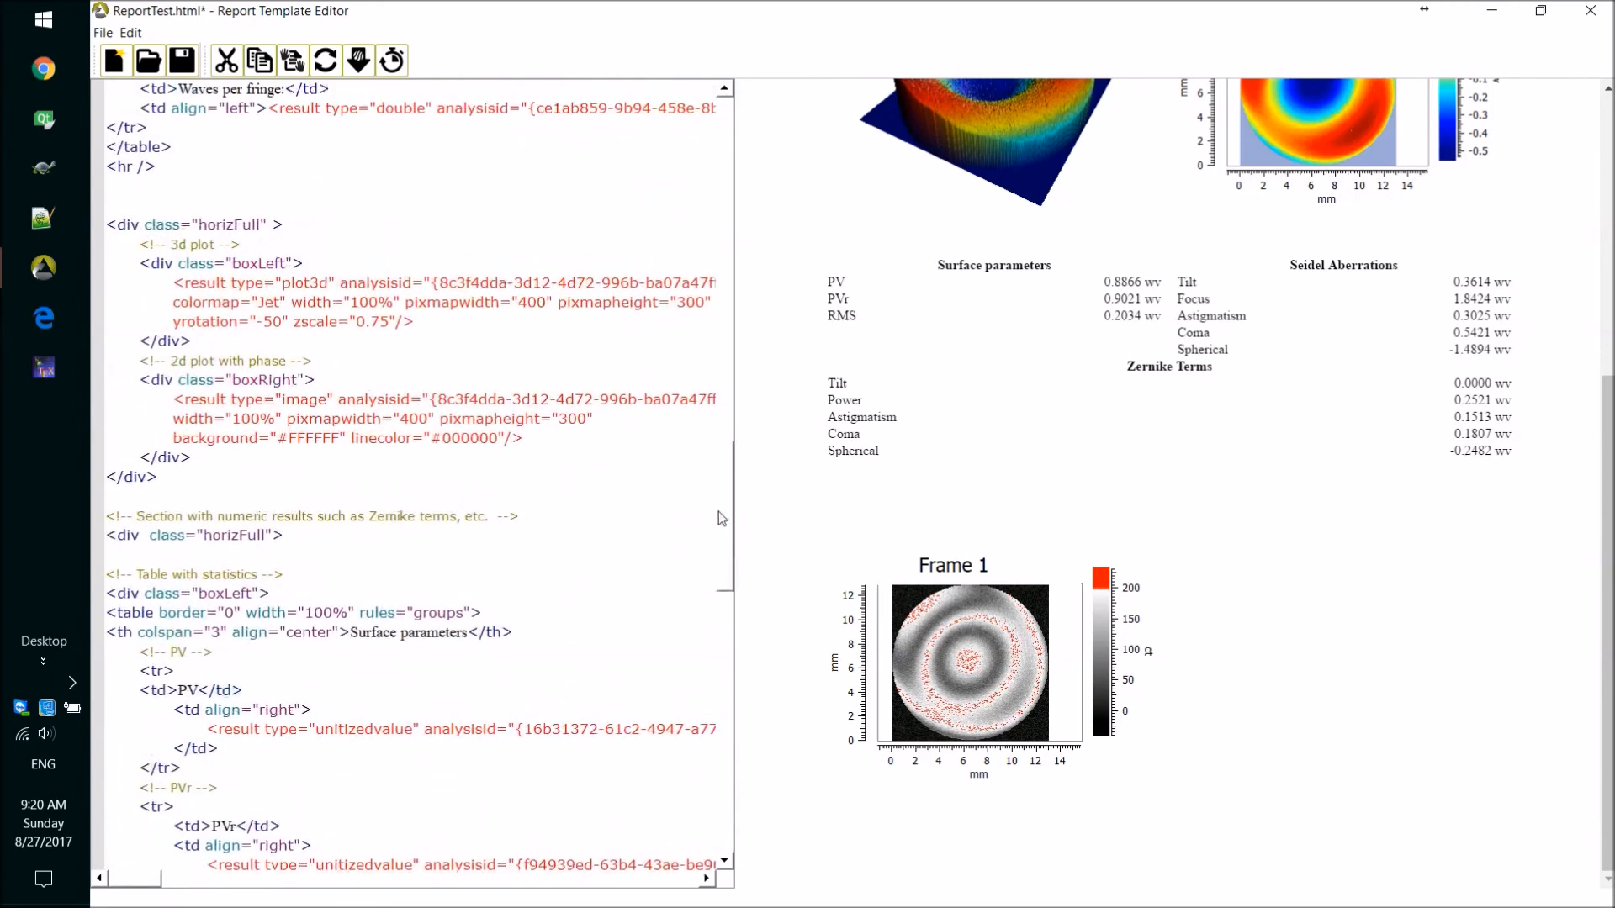
Save the ReportTest template and close the template editor.
{"action": "left_click", "coordinate": [182, 59]}
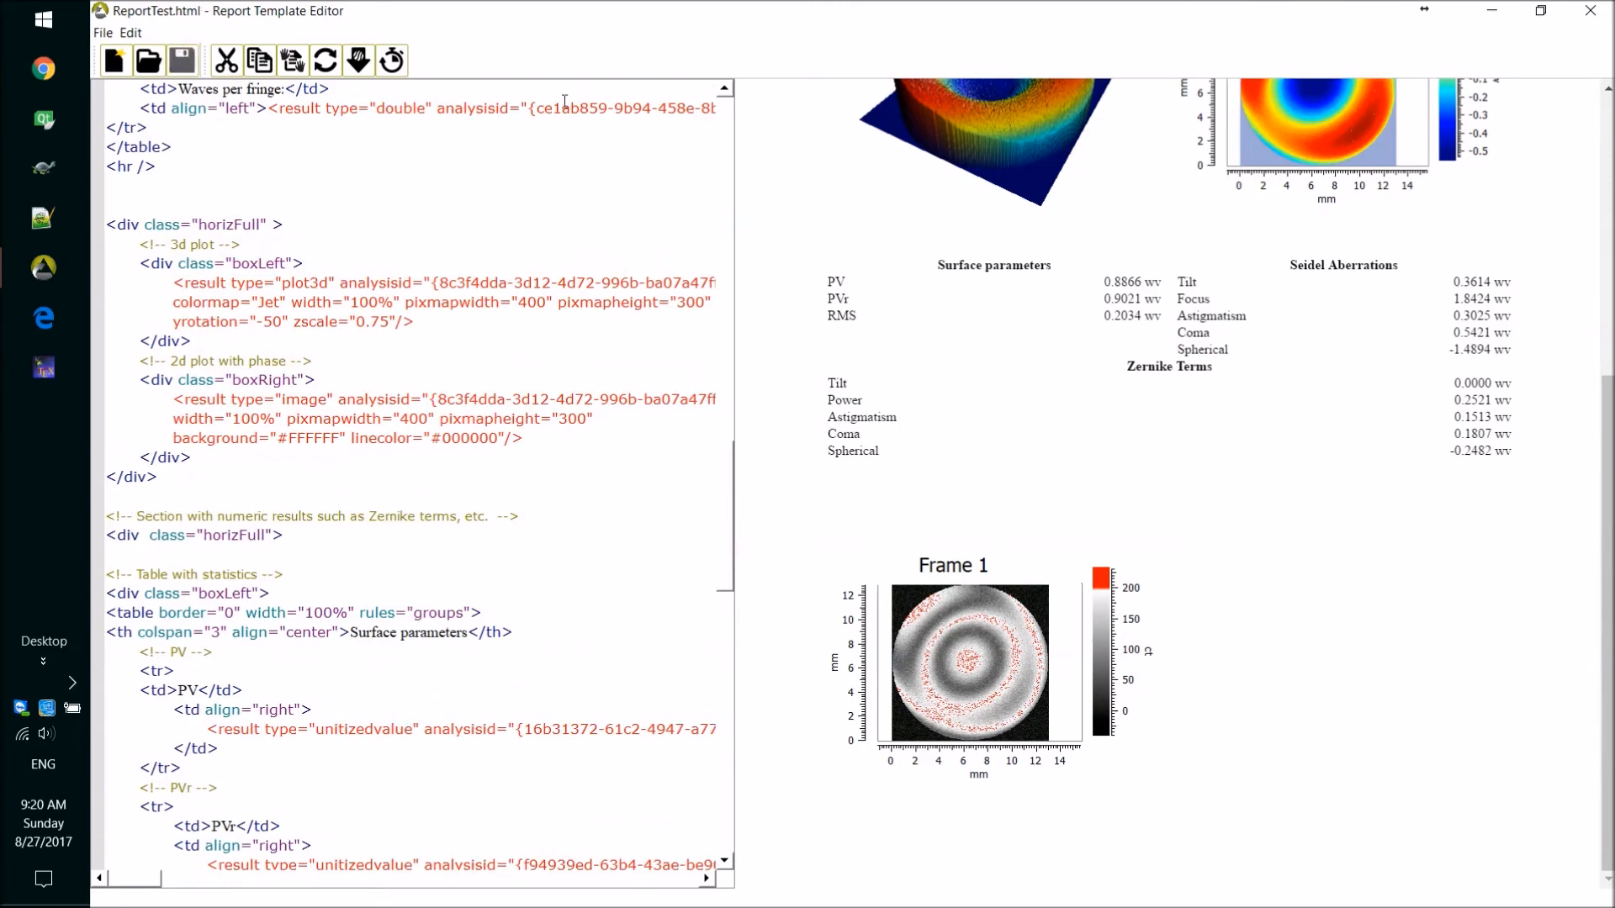
{"action": "left_click", "coordinate": [1603, 15]}
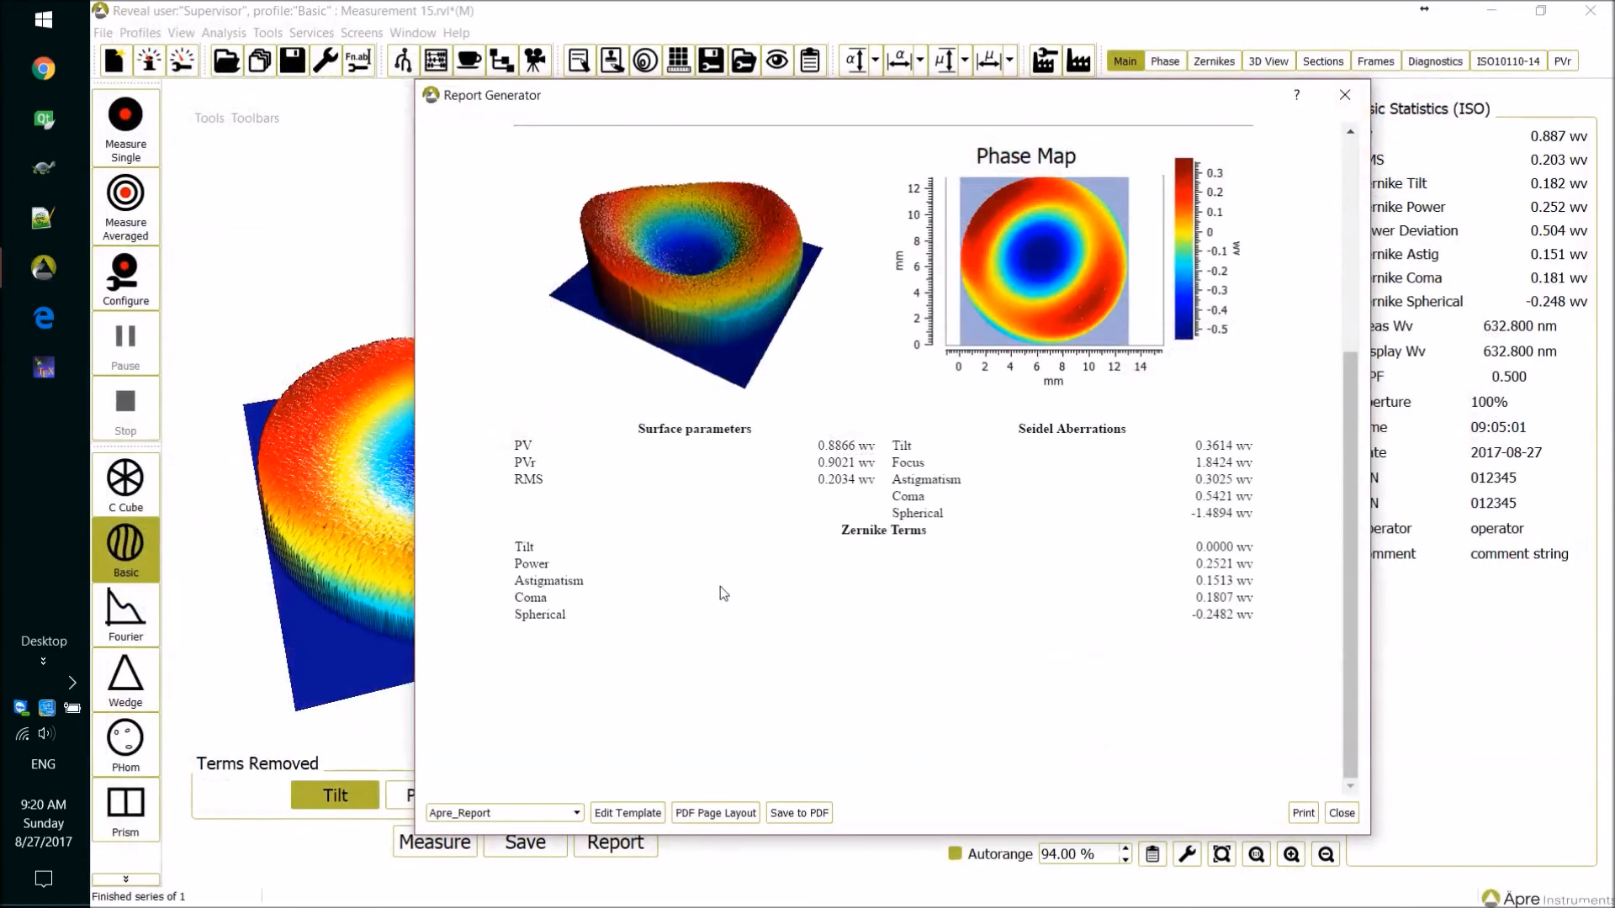
Switch the Report Generator to the ReportTest template, look through the resulting report and close the generator.
{"action": "left_click", "coordinate": [579, 814]}
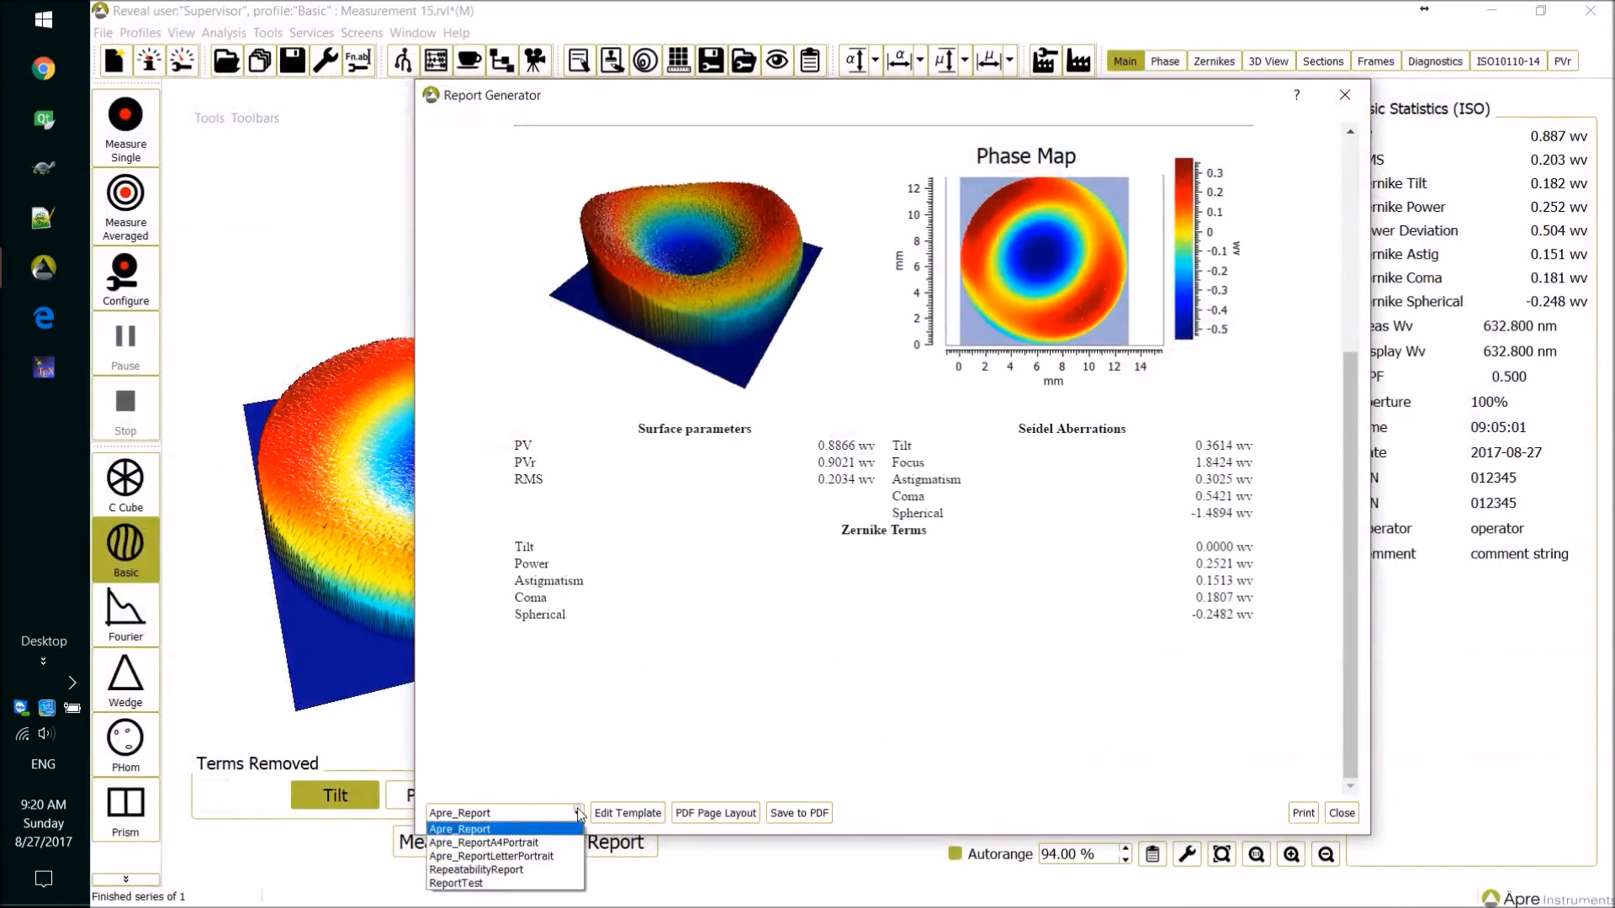
{"action": "left_click", "coordinate": [463, 884]}
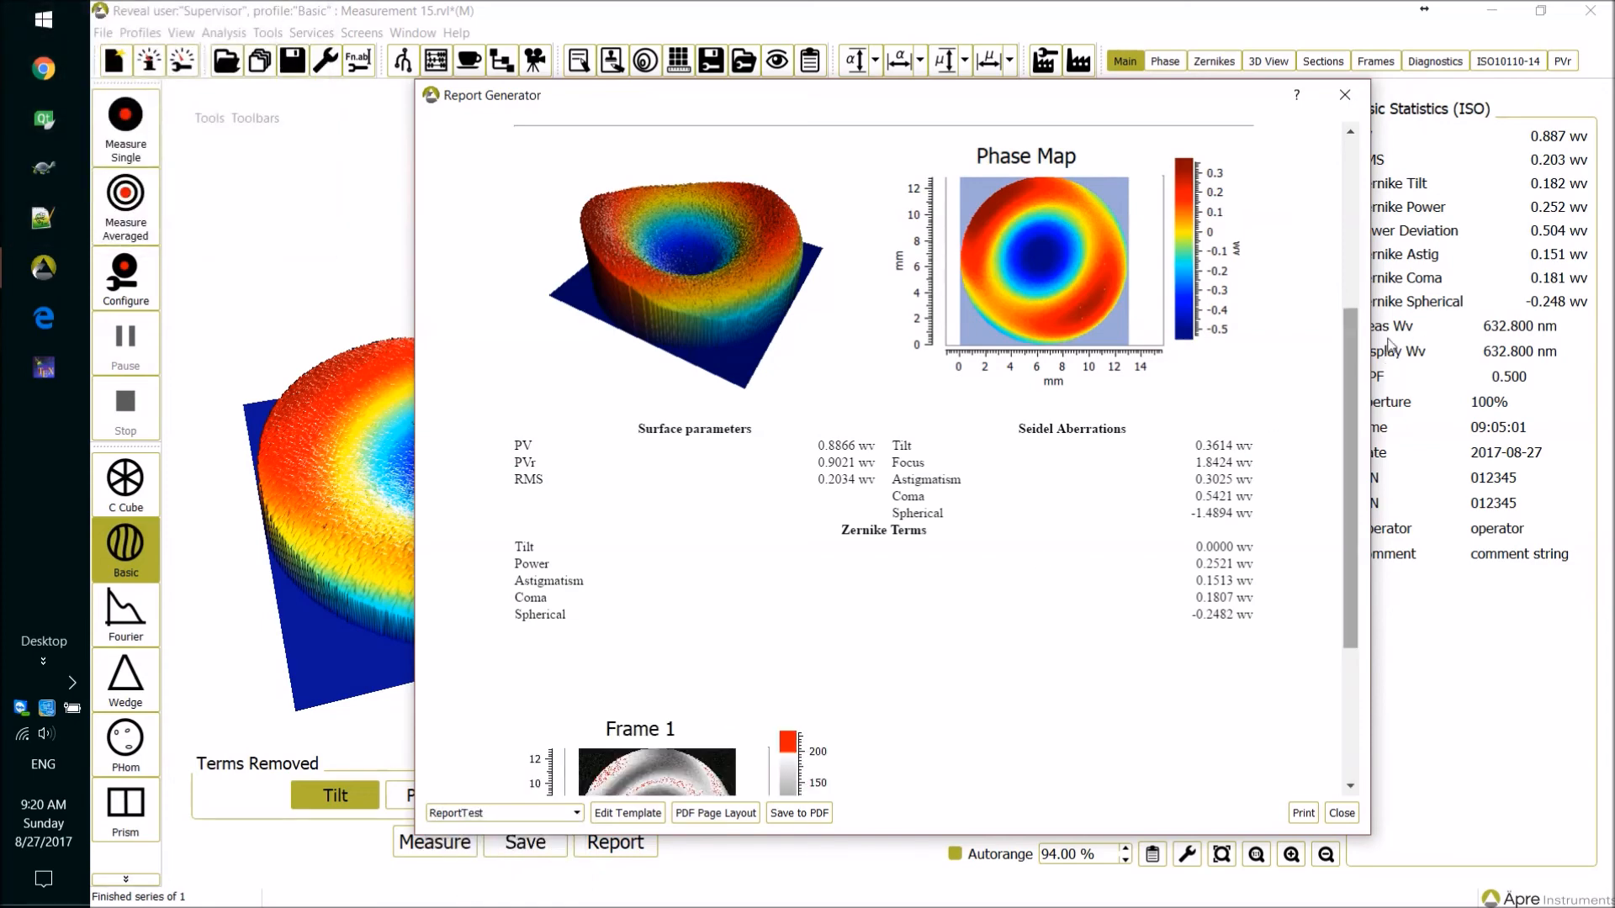
{"action": "scroll", "coordinate": [1357, 378], "scroll_direction": "down", "scroll_amount": 3}
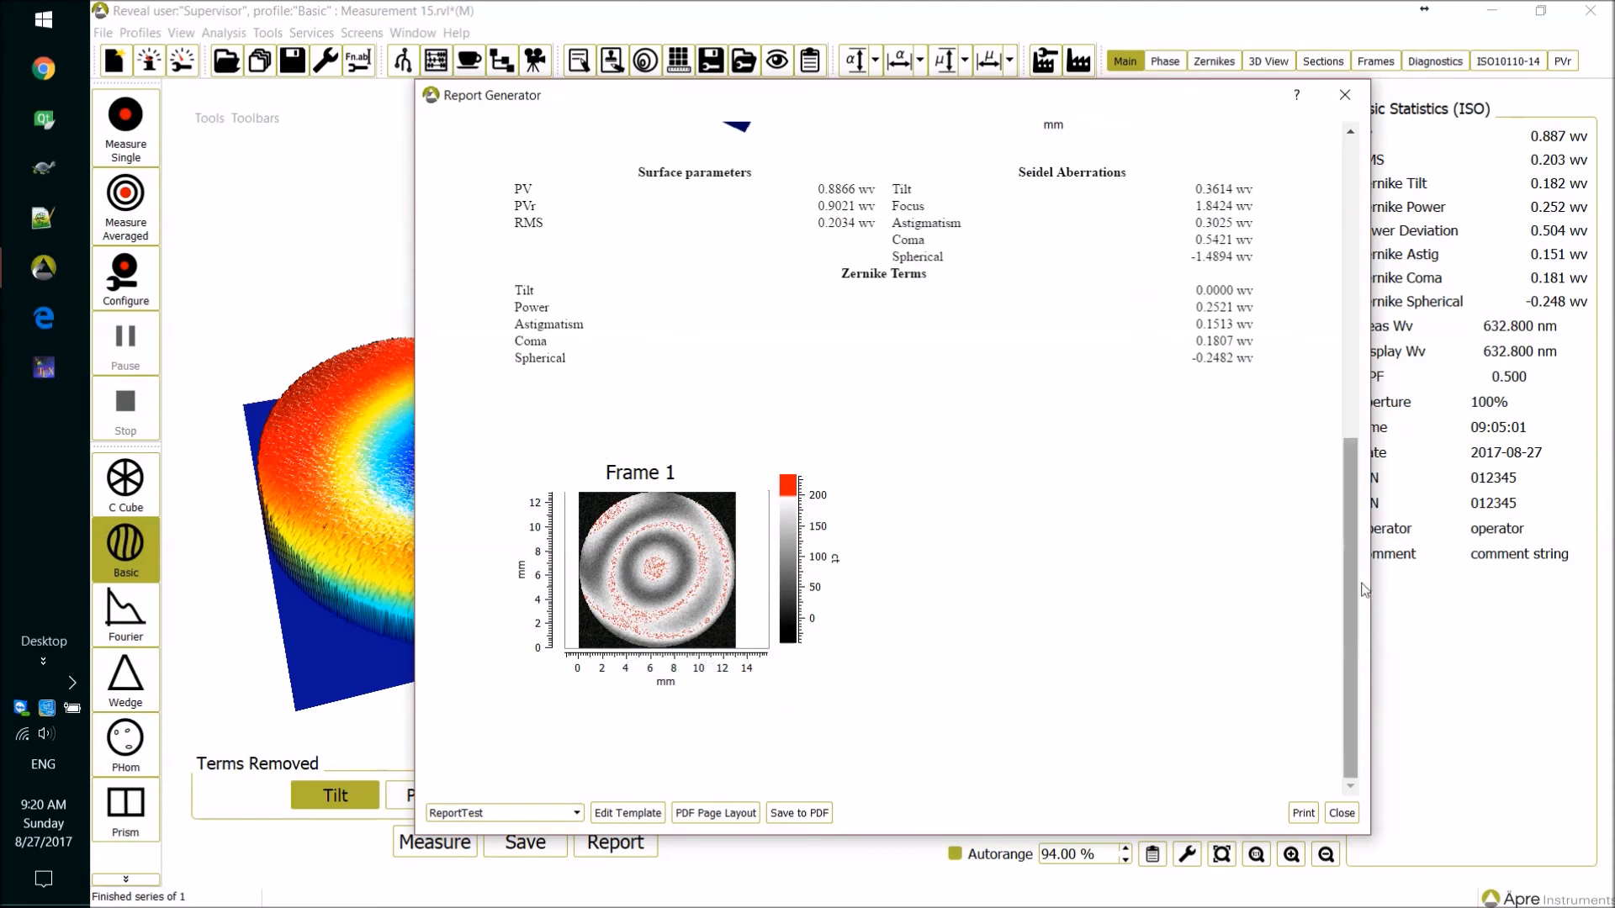
{"action": "left_click_drag", "start_coordinate": [1358, 595], "coordinate": [1367, 581]}
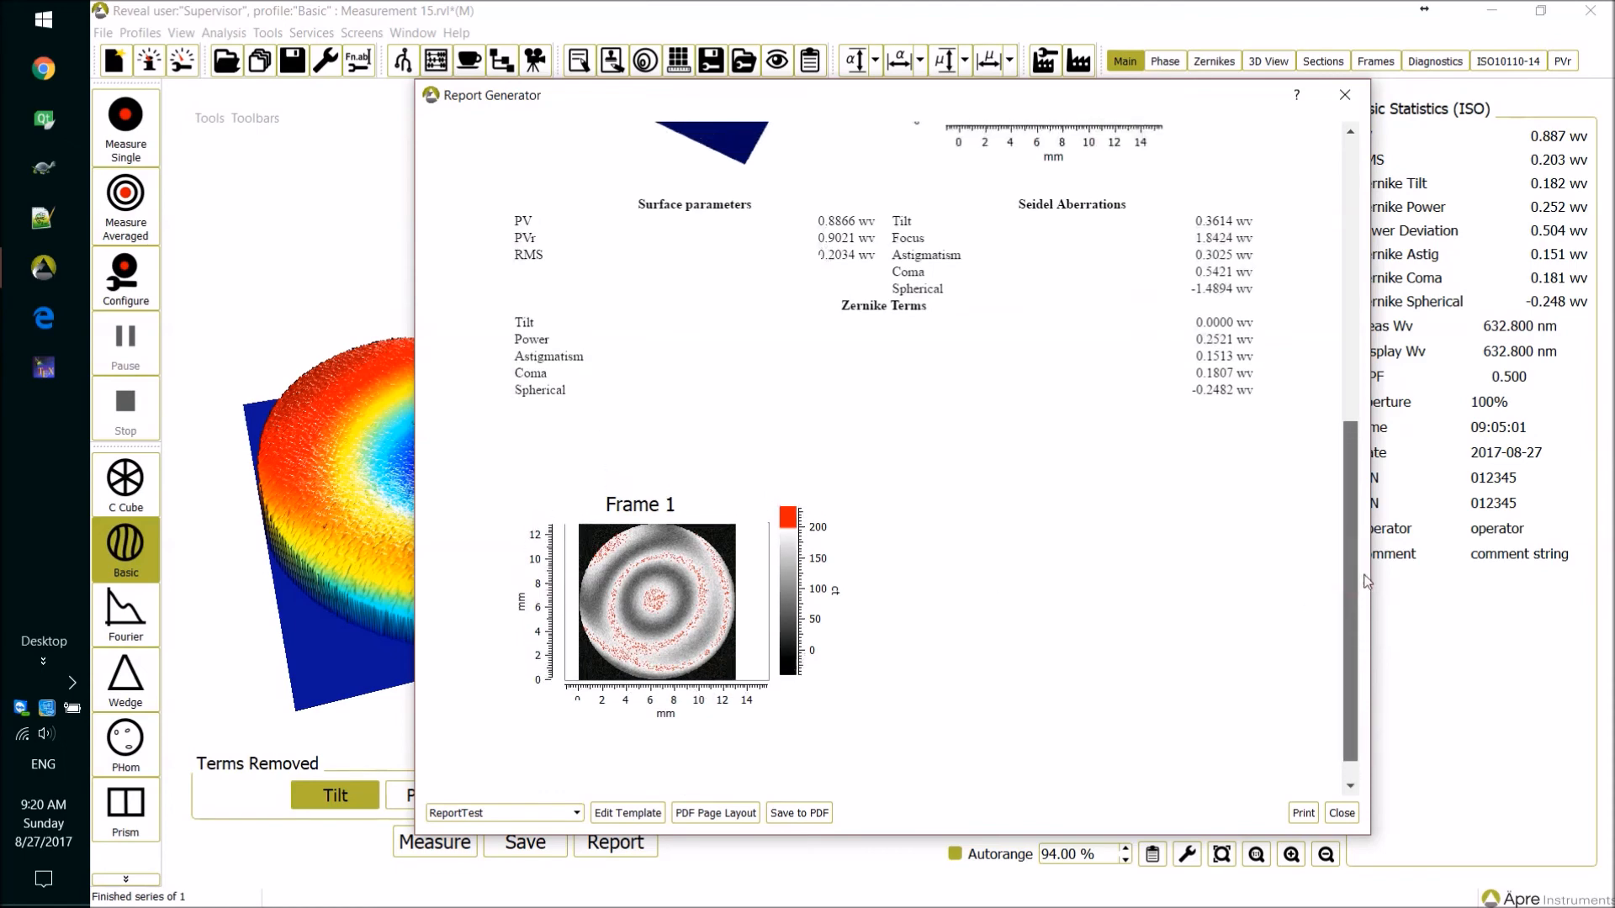
{"action": "left_click_drag", "start_coordinate": [1357, 579], "coordinate": [1339, 745]}
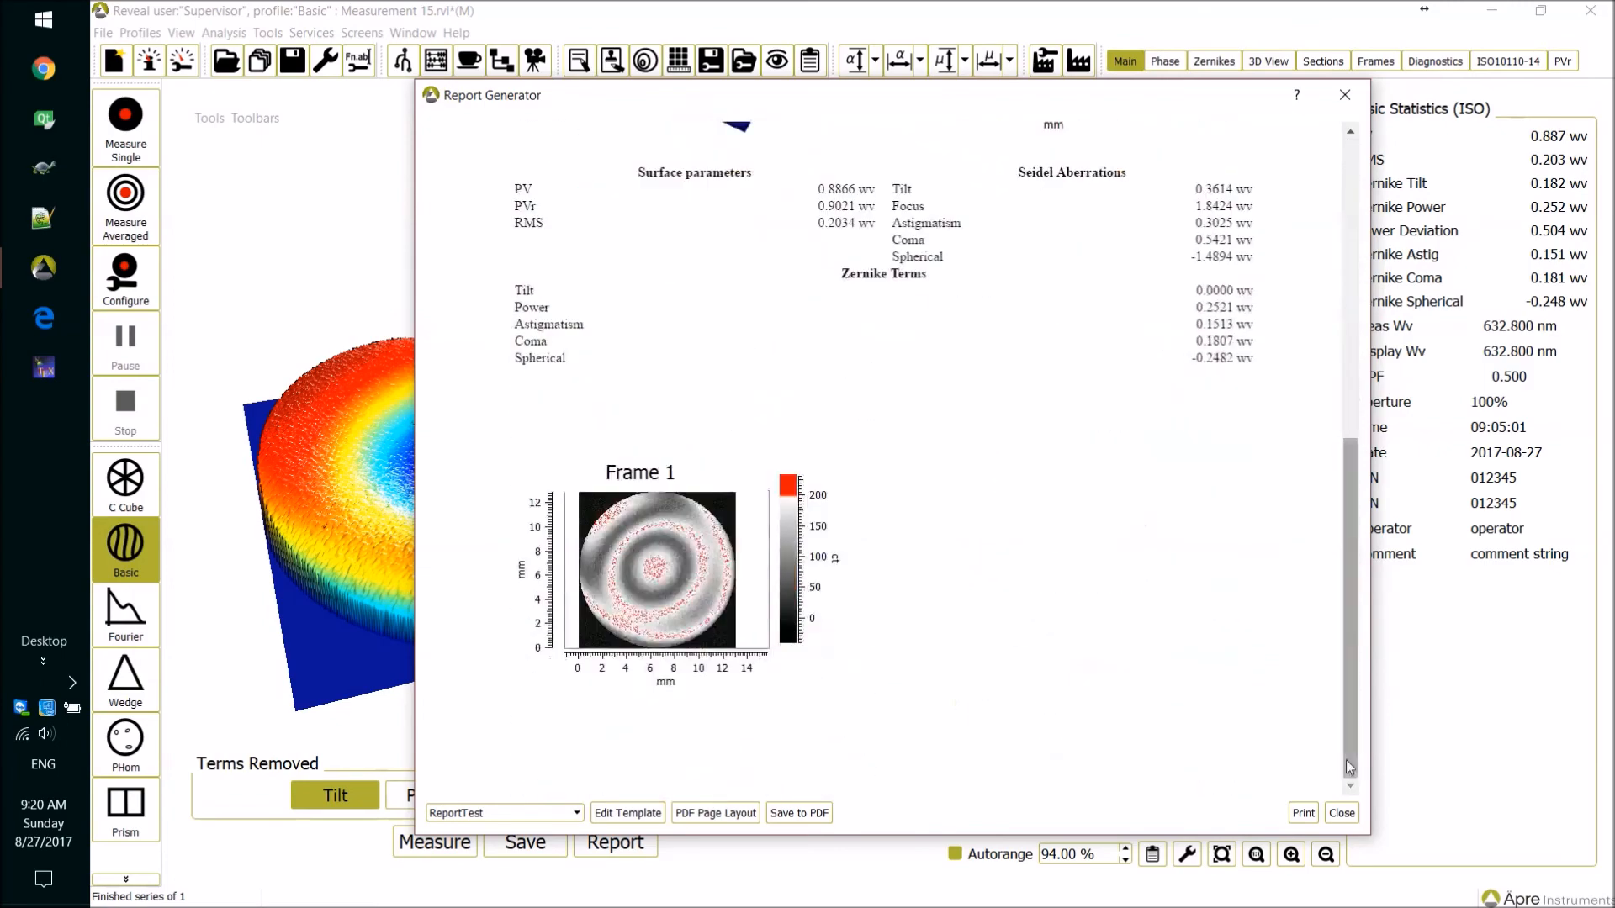
{"action": "left_click", "coordinate": [1343, 813]}
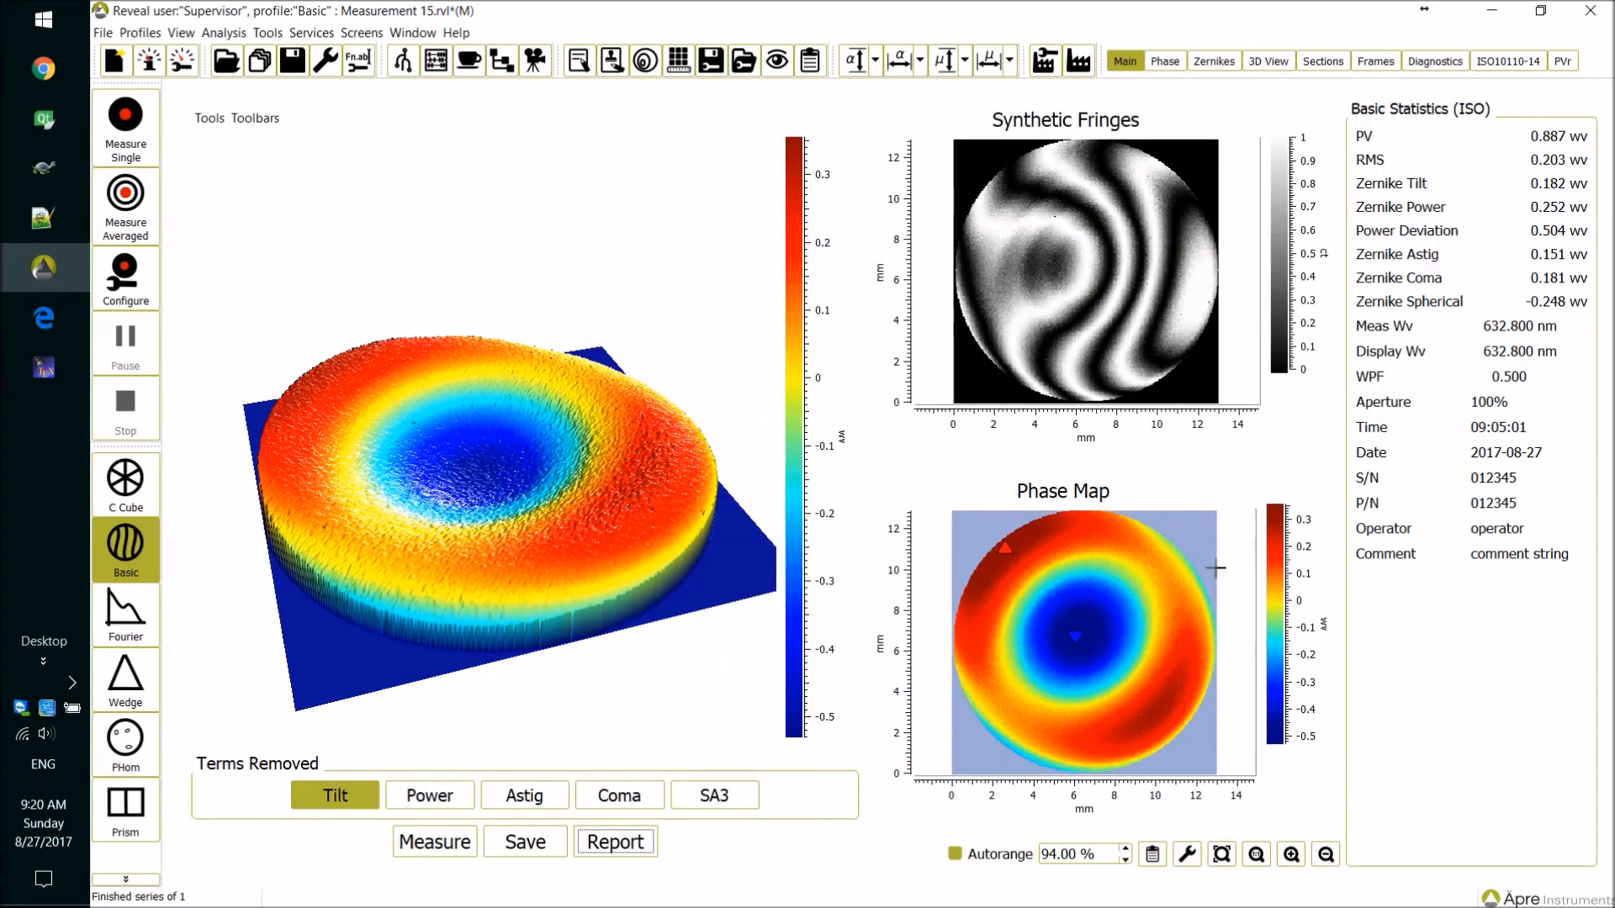
Open the Report Template Editor from the main window, maximize it, load ReportTest.html and close the editor.
{"action": "left_click", "coordinate": [620, 65]}
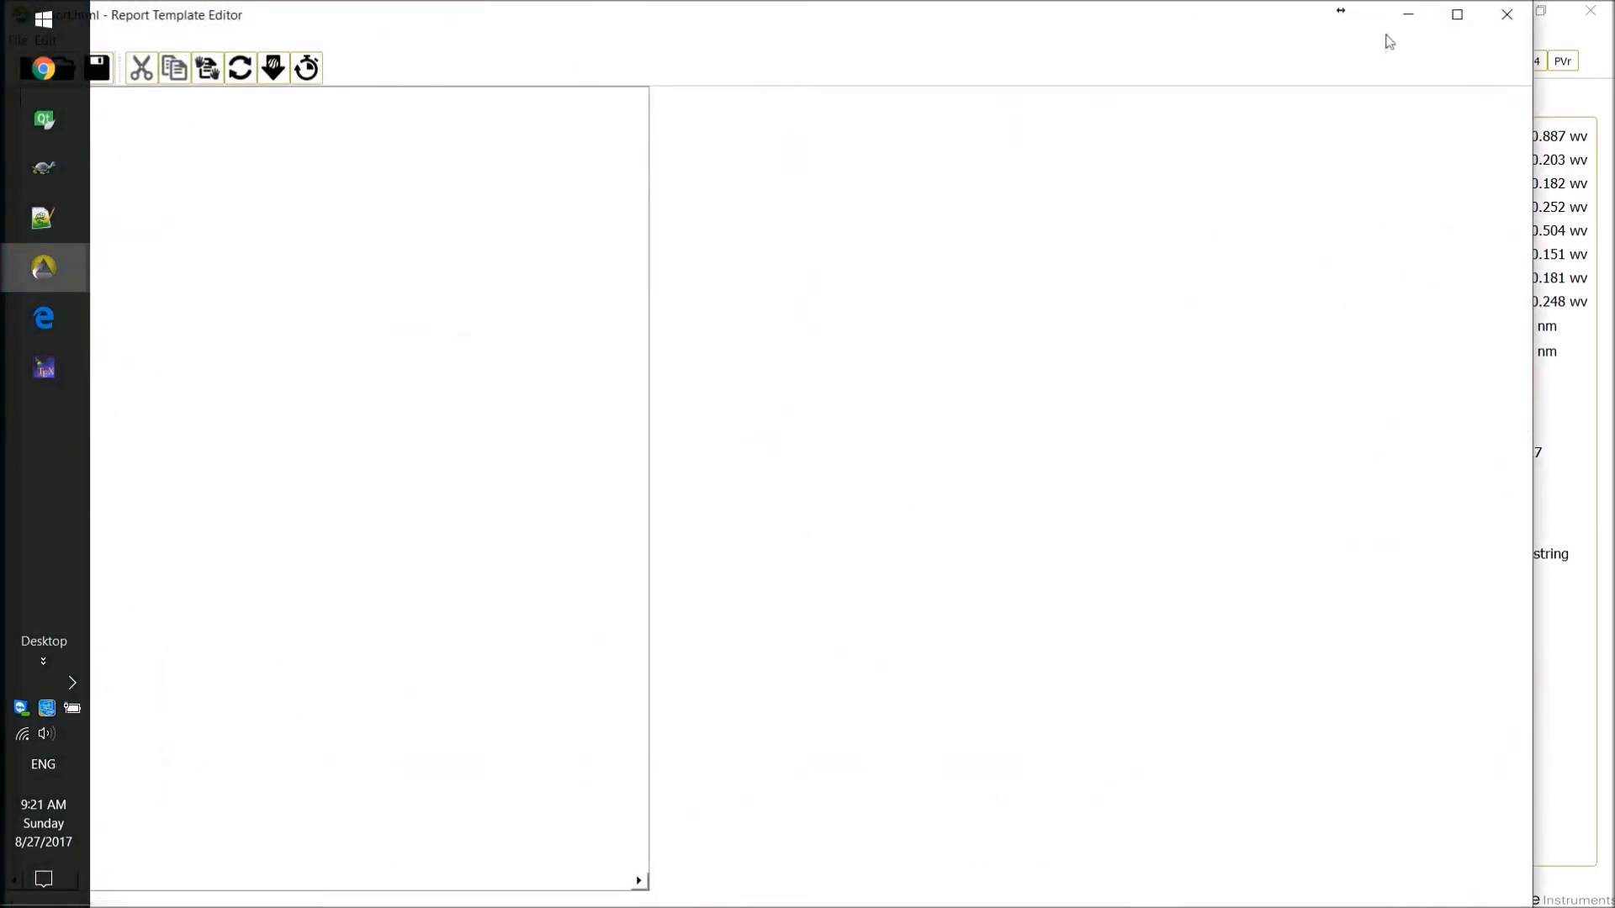
{"action": "double_click", "coordinate": [395, 10]}
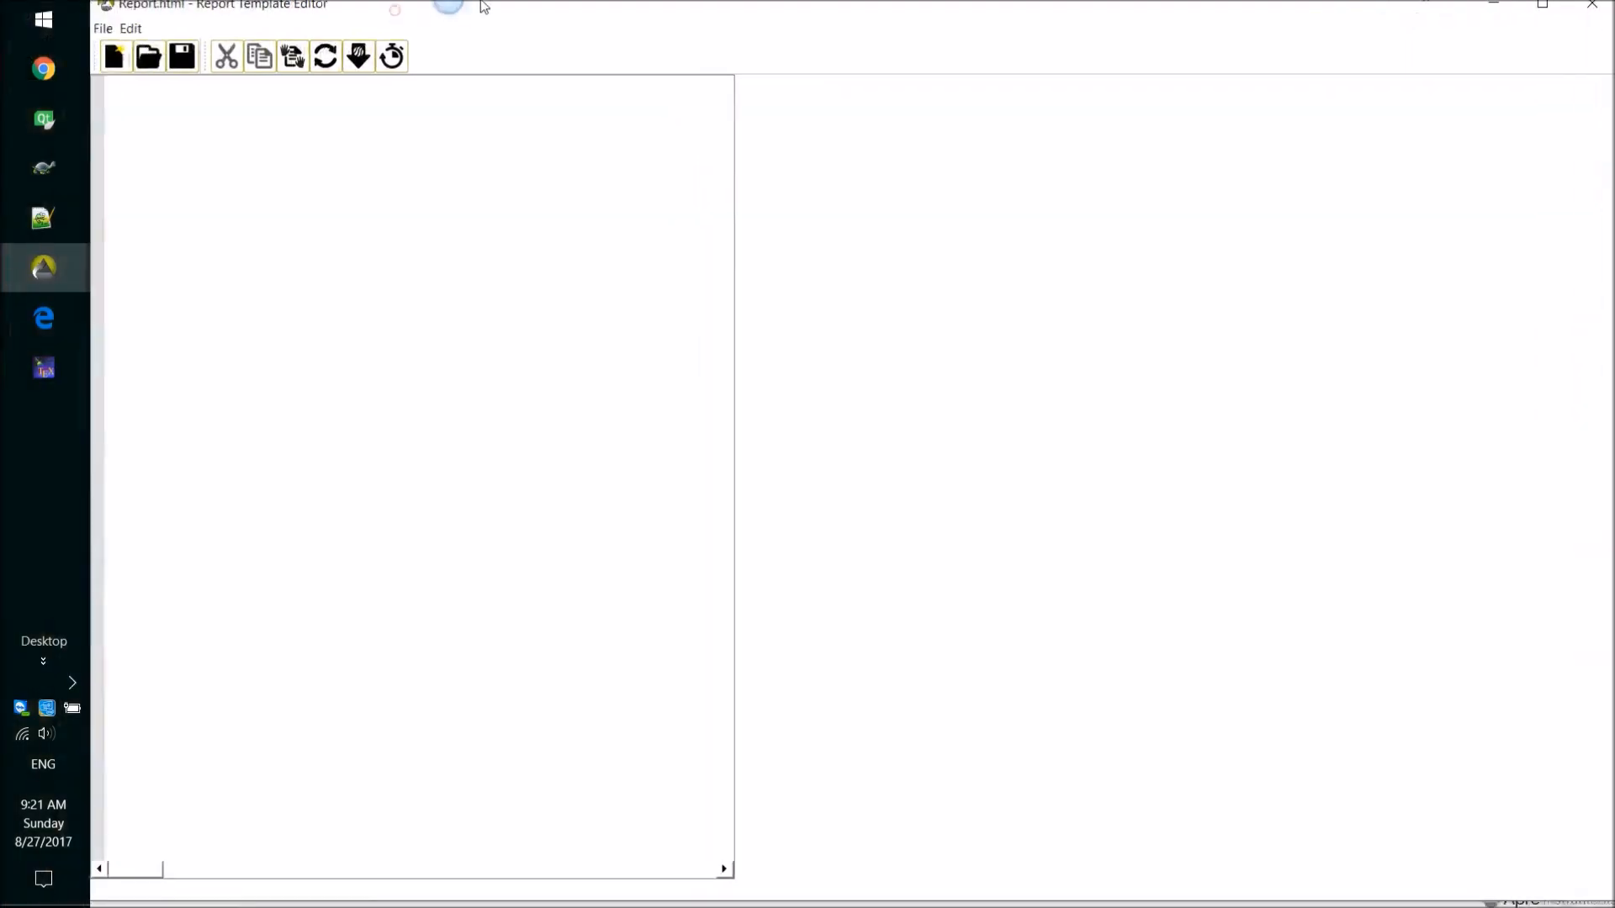
{"action": "left_click", "coordinate": [148, 57]}
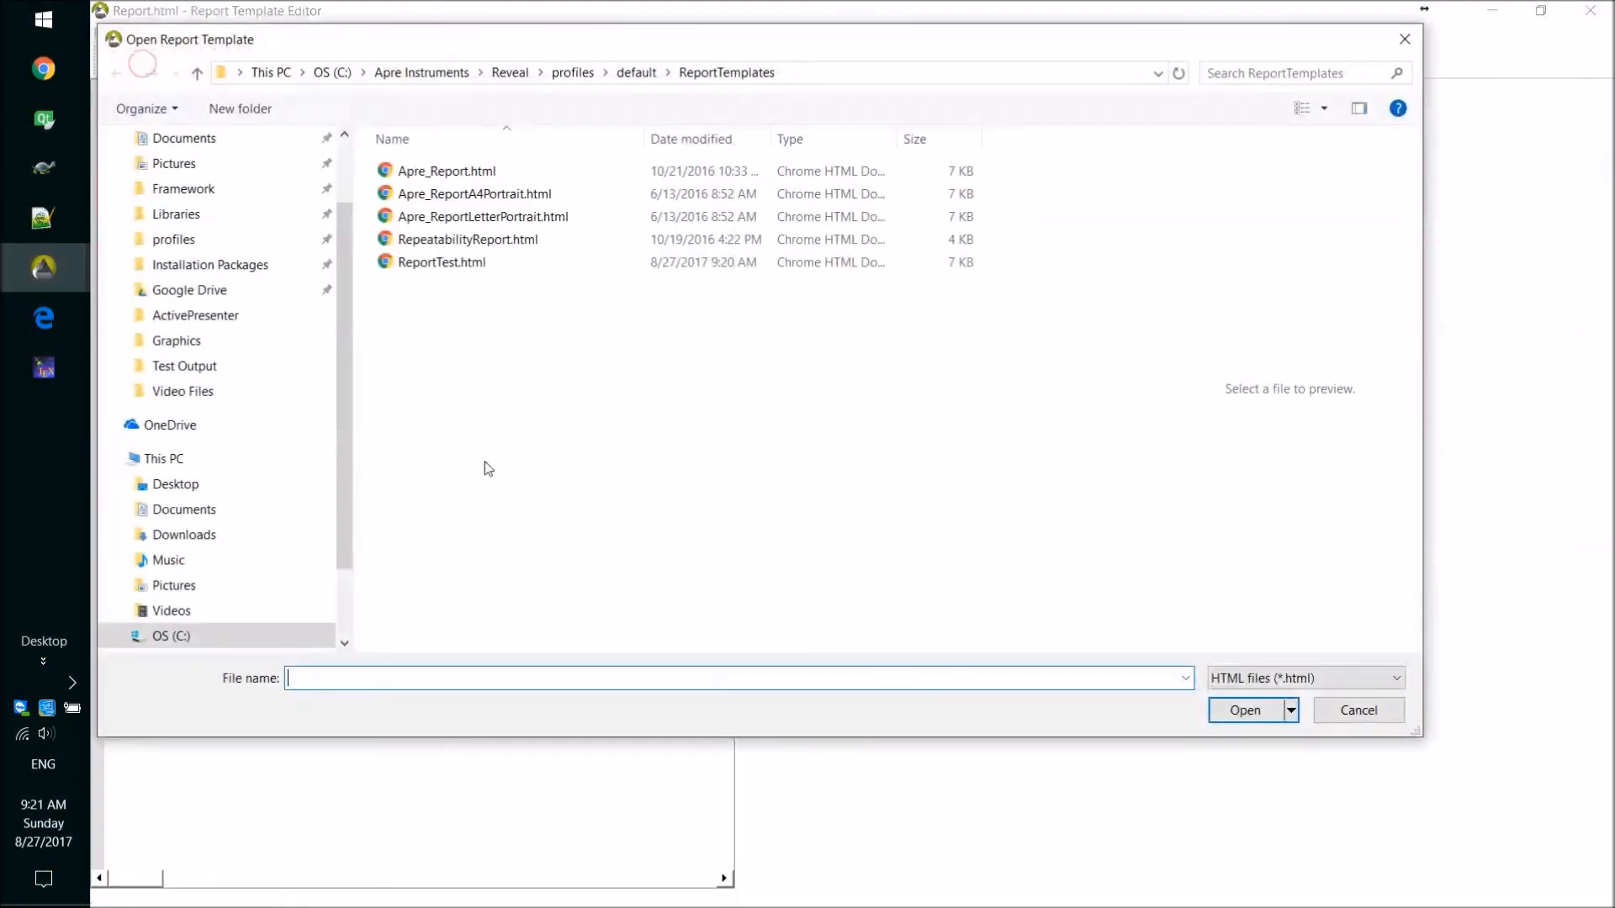
{"action": "double_click", "coordinate": [441, 263]}
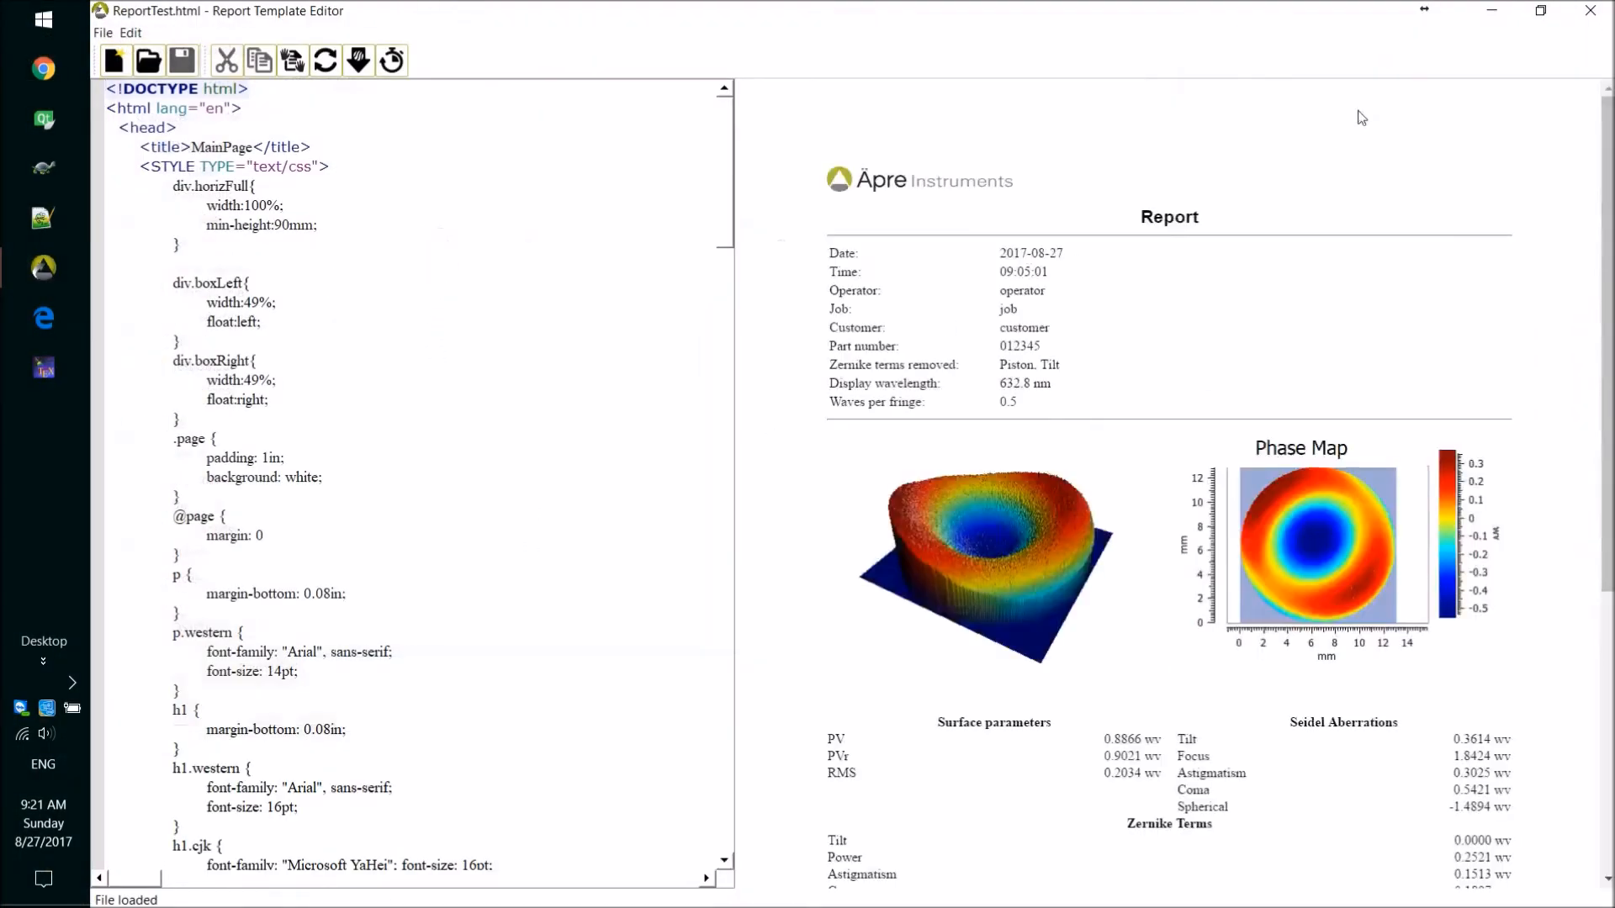
{"action": "left_click", "coordinate": [1589, 13]}
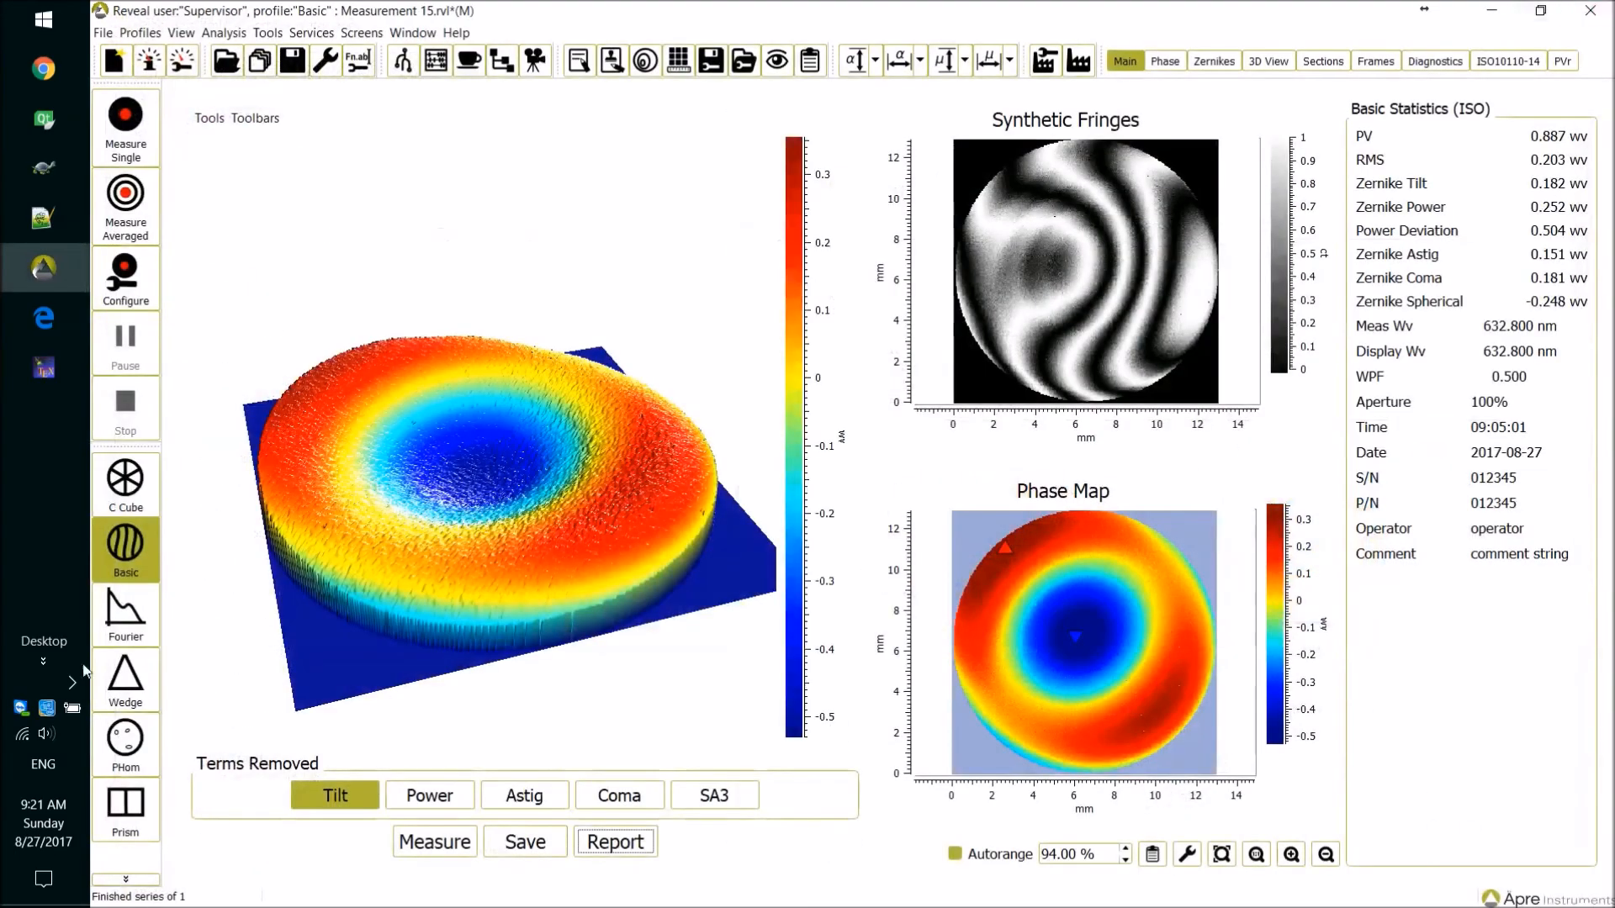